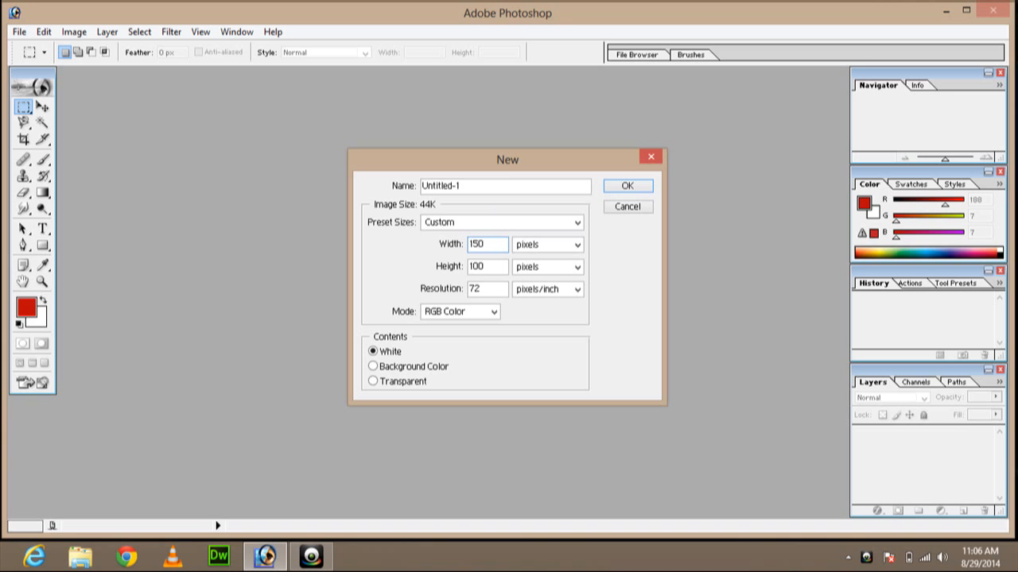
Create a new 300 by 200 pixel document with a white background and maximize its window.
double_click(482, 267)
type("200")
double_click(487, 245)
type("300")
left_click(616, 189)
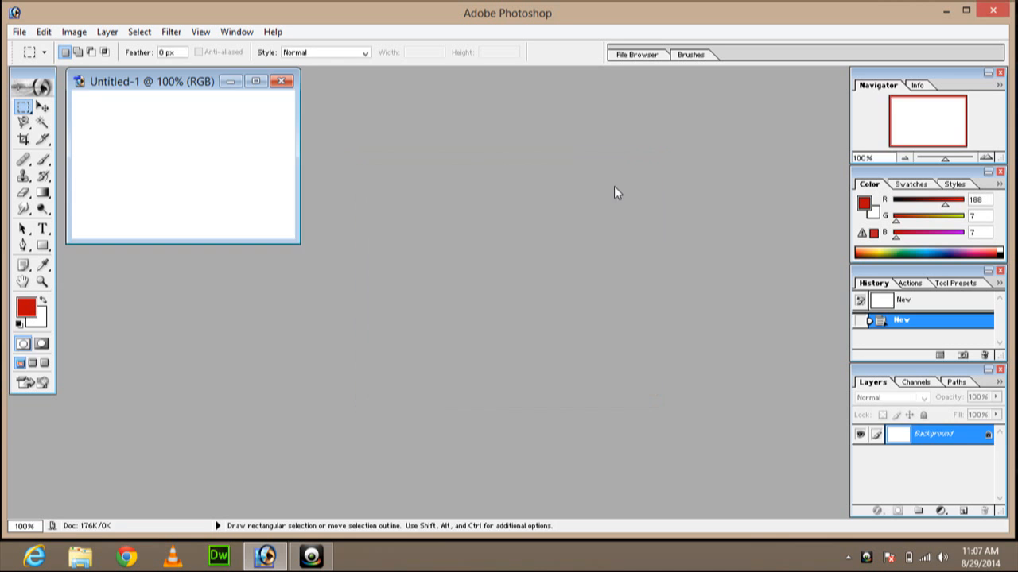
left_click(253, 80)
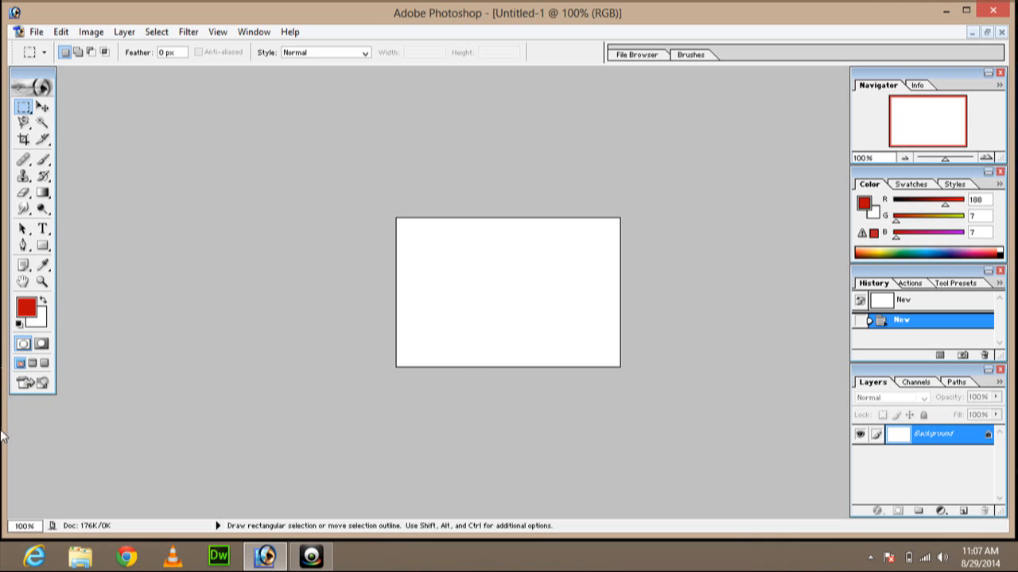
Add the red text "OurScope" in the lower half of the canvas.
left_click(42, 229)
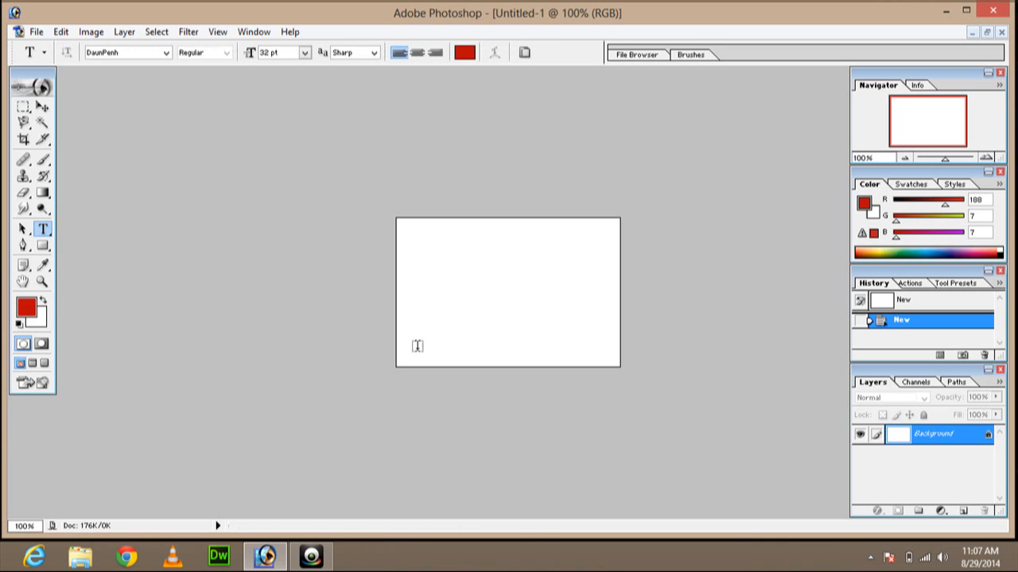
left_click(422, 319)
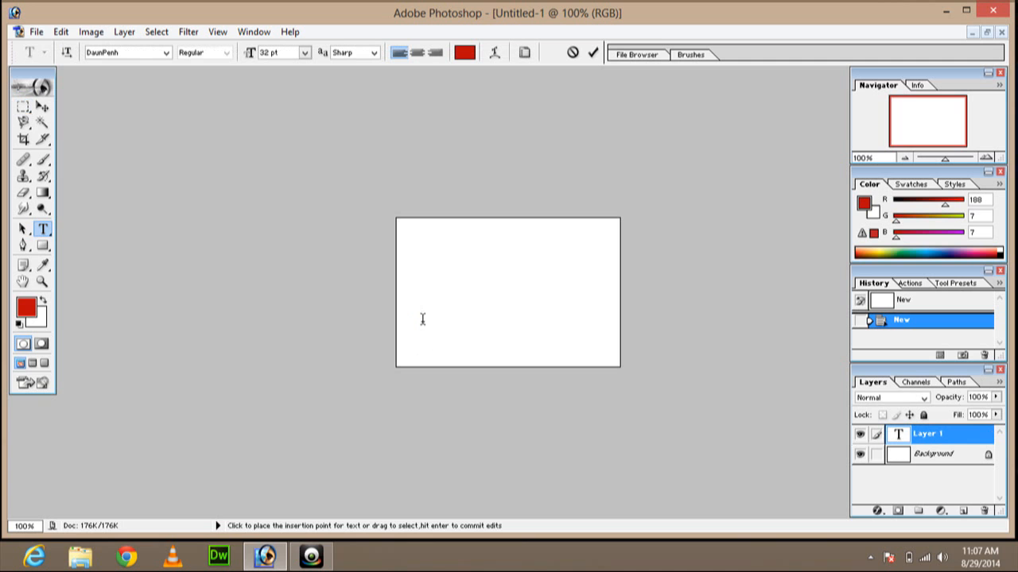
type("OurScope")
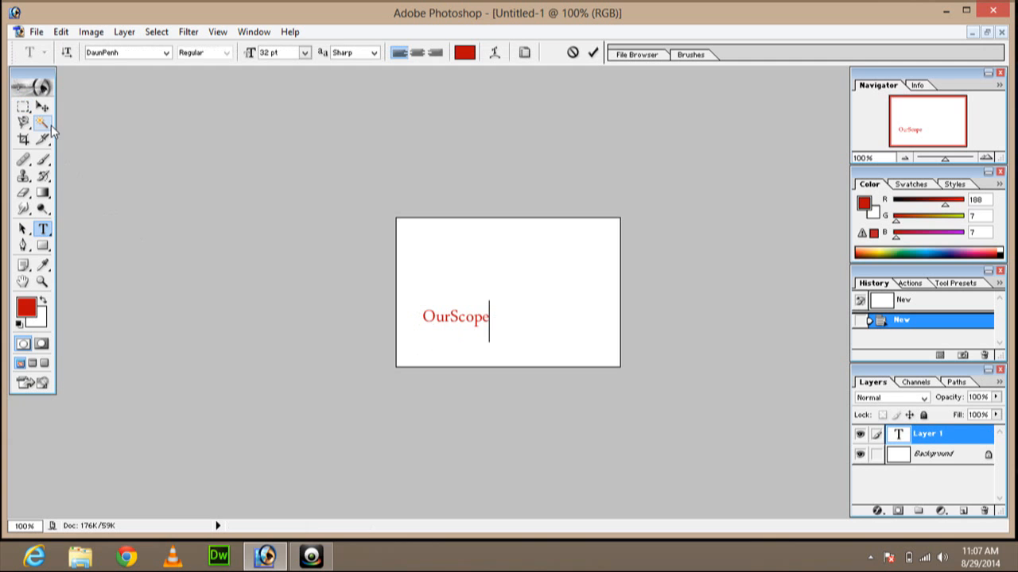
left_click(145, 55)
scroll(146, 58, "down", 5)
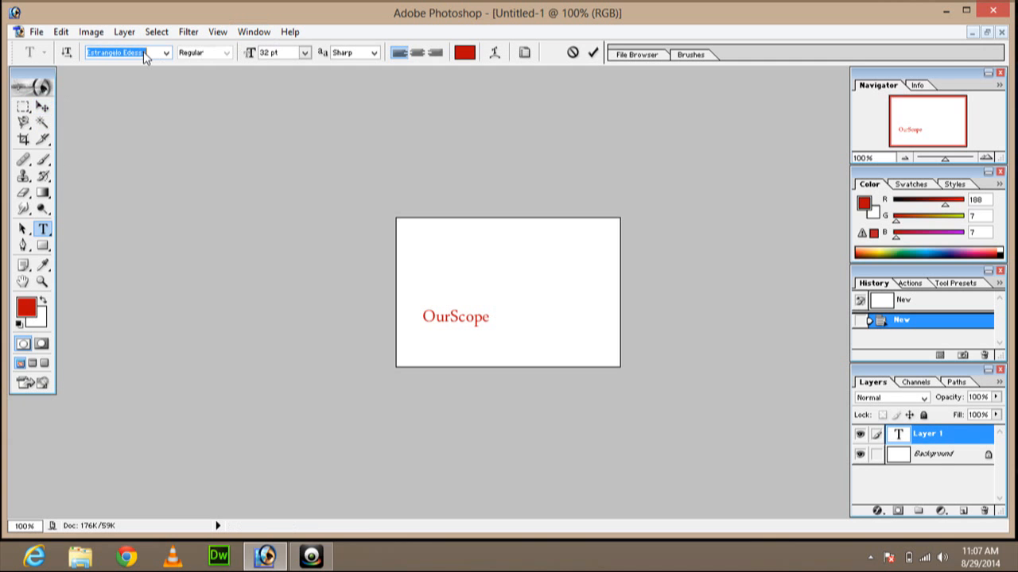
left_click(458, 311)
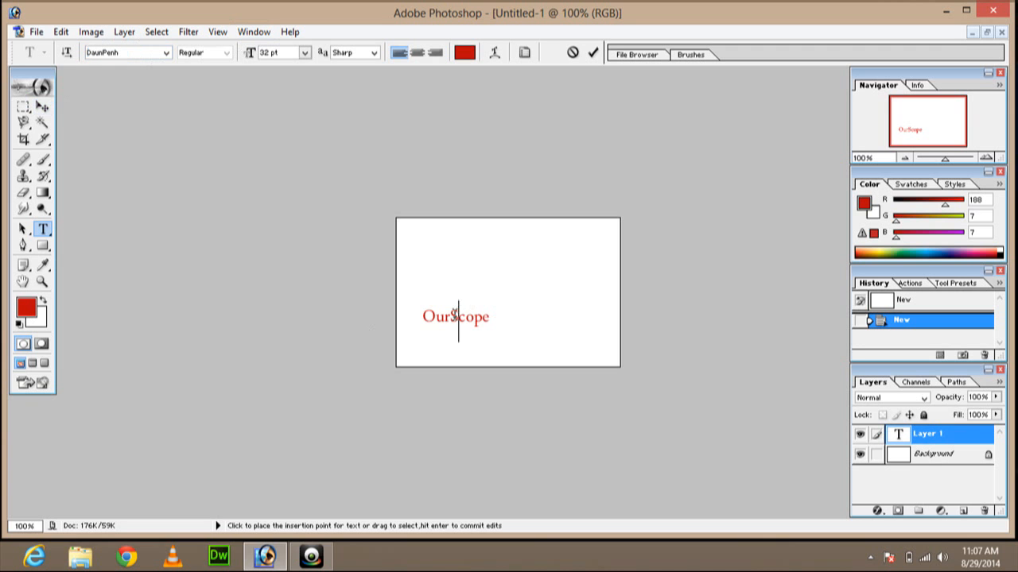
Change the font of the whole "OurScope" text to Impact.
double_click(450, 312)
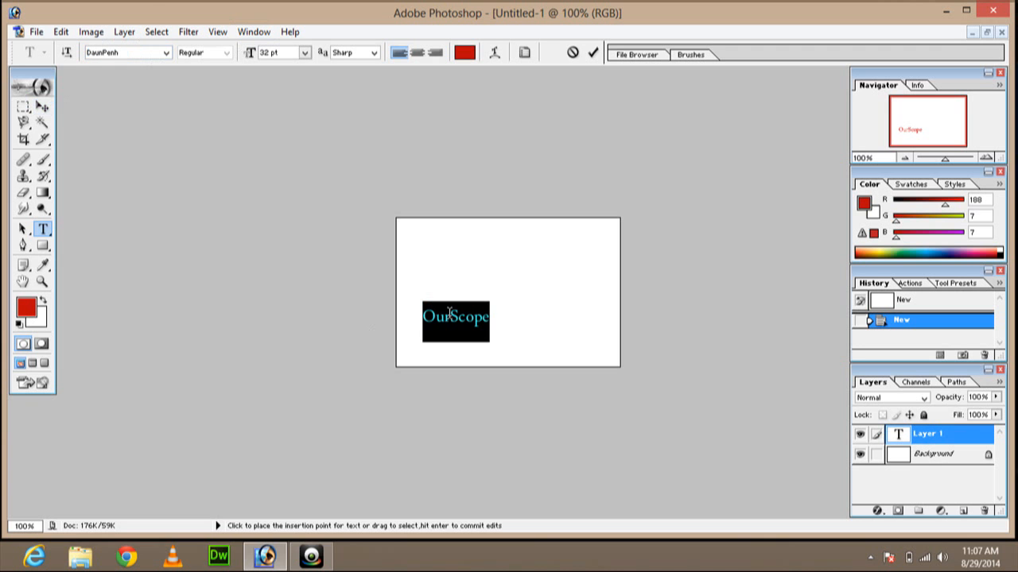
left_click(145, 54)
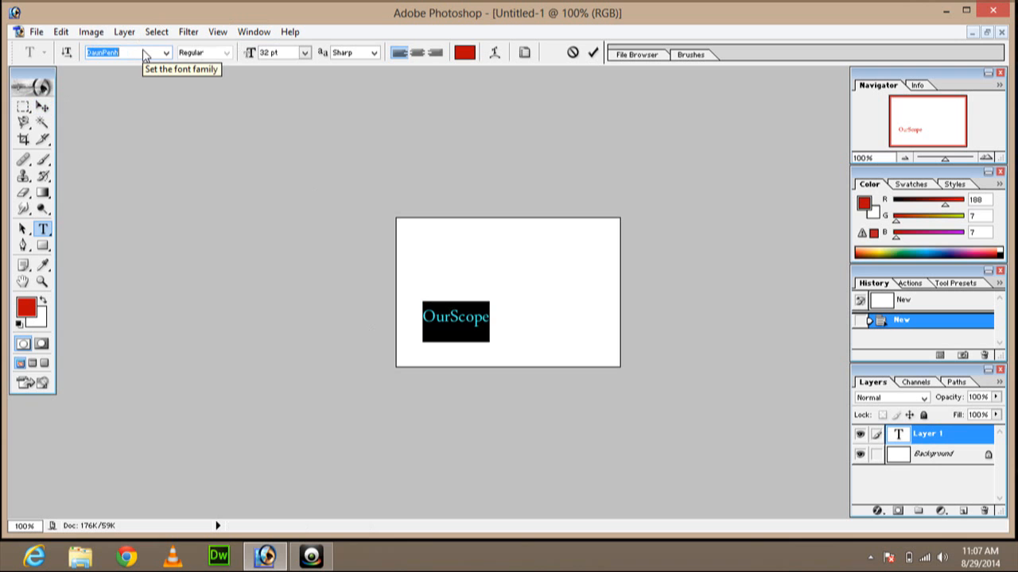
scroll(145, 54, "down", 4)
scroll(145, 54, "down", 5)
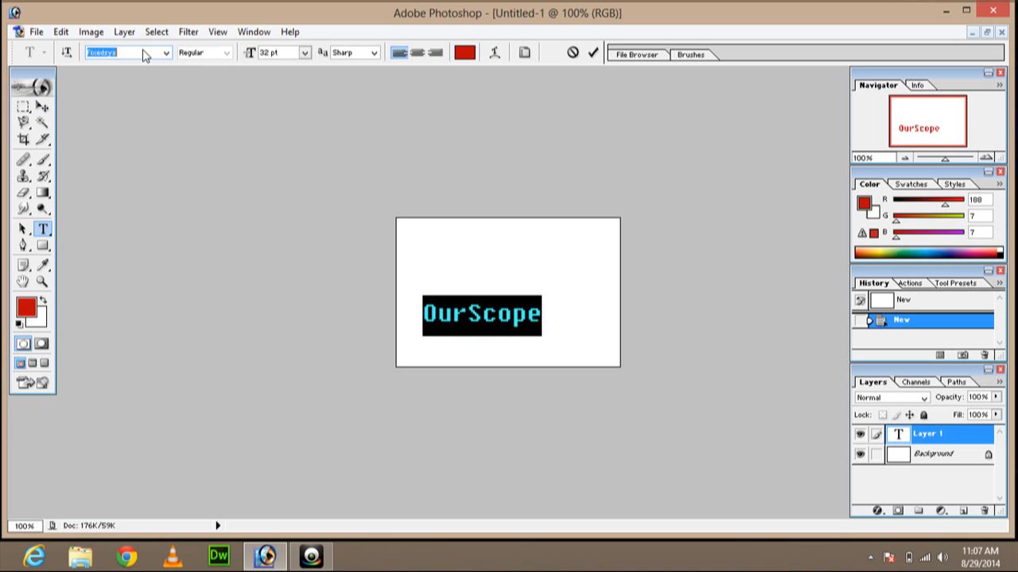
scroll(144, 54, "down", 5)
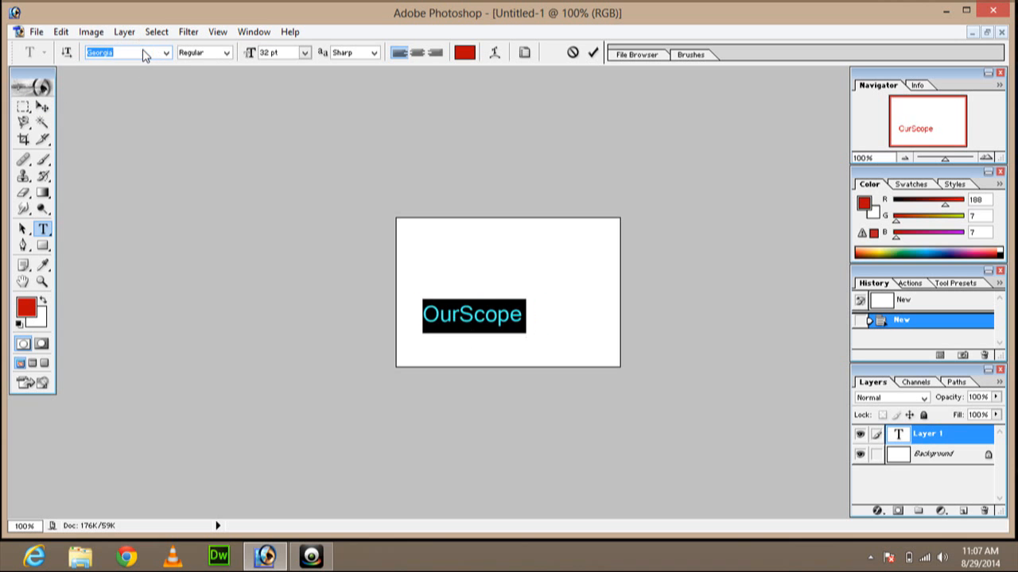
scroll(145, 54, "down", 2)
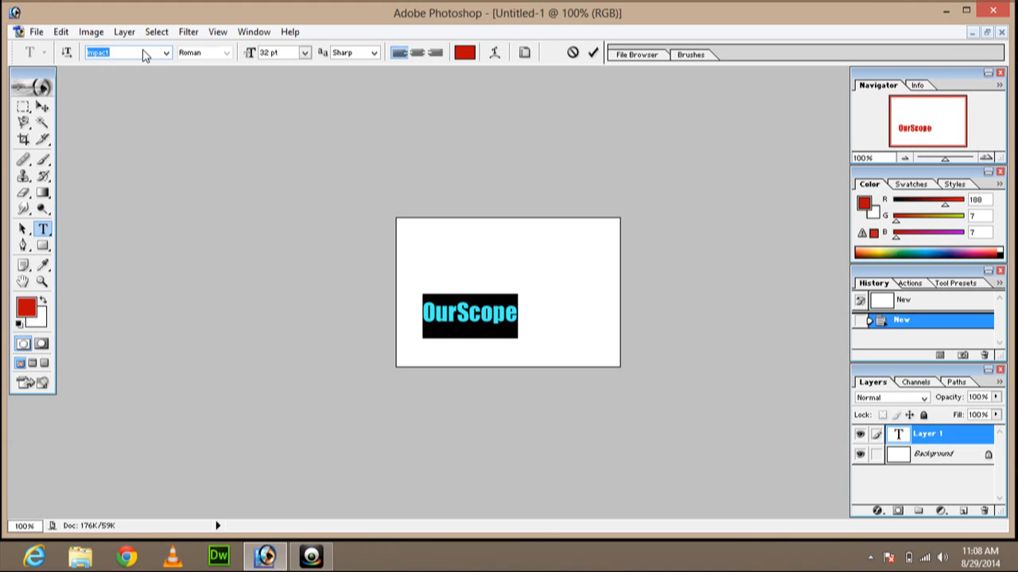
Free-transform the OurScope text to about 231% width and 343% height so it spans the canvas.
left_click(44, 106)
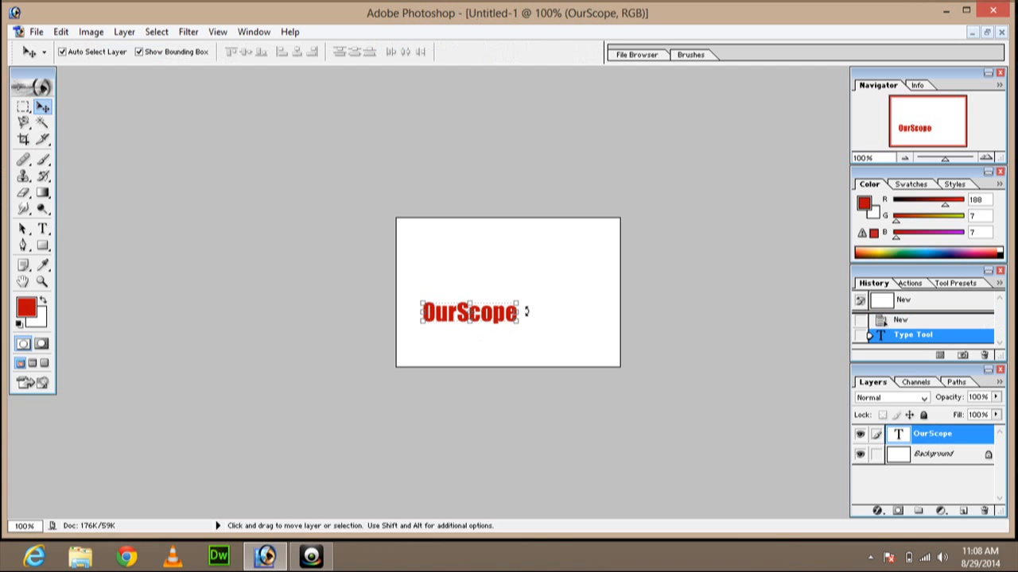
key("ctrl+t")
left_click_drag(518, 312, 619, 322)
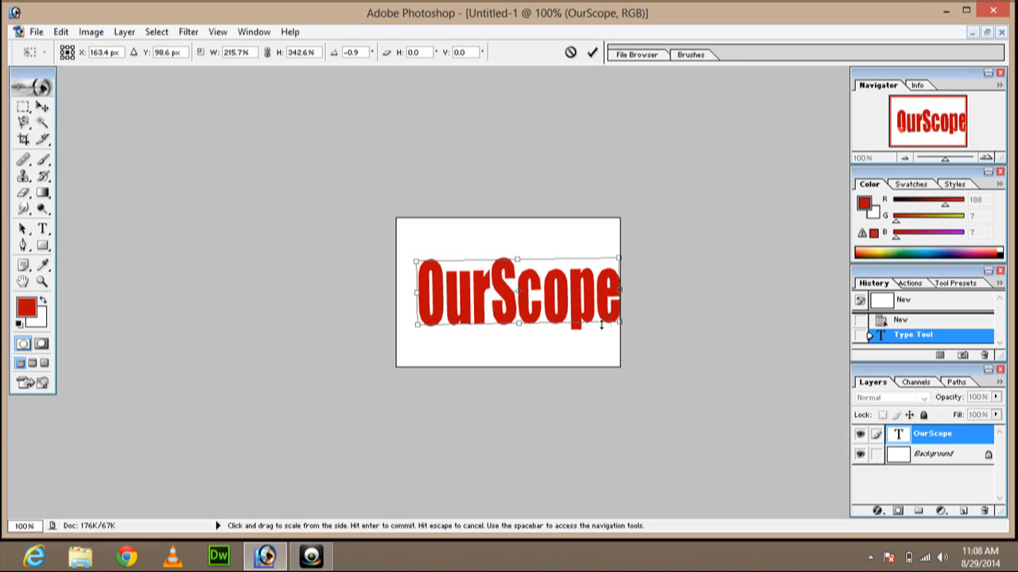
left_click_drag(418, 294, 400, 293)
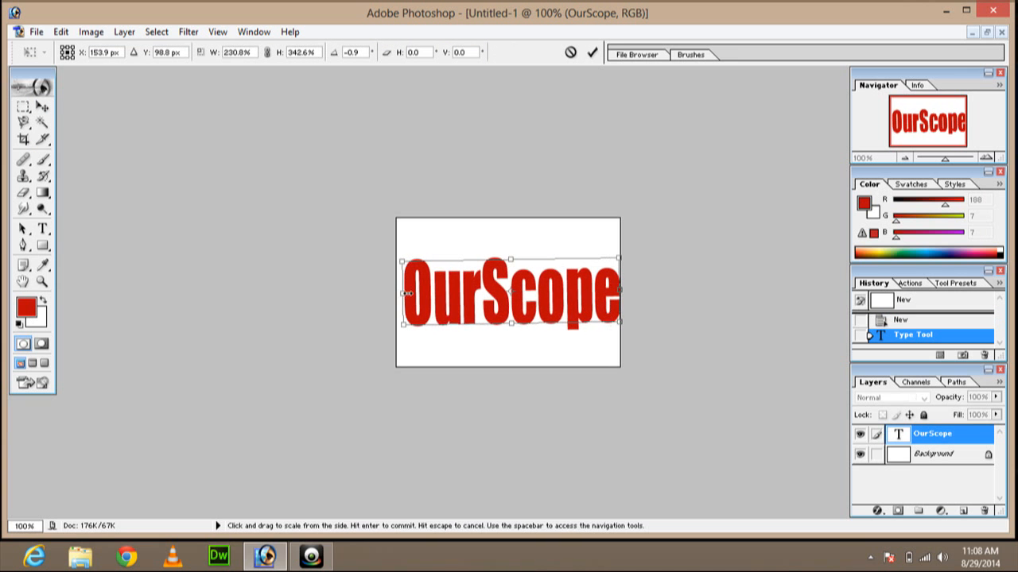
left_click_drag(547, 294, 549, 296)
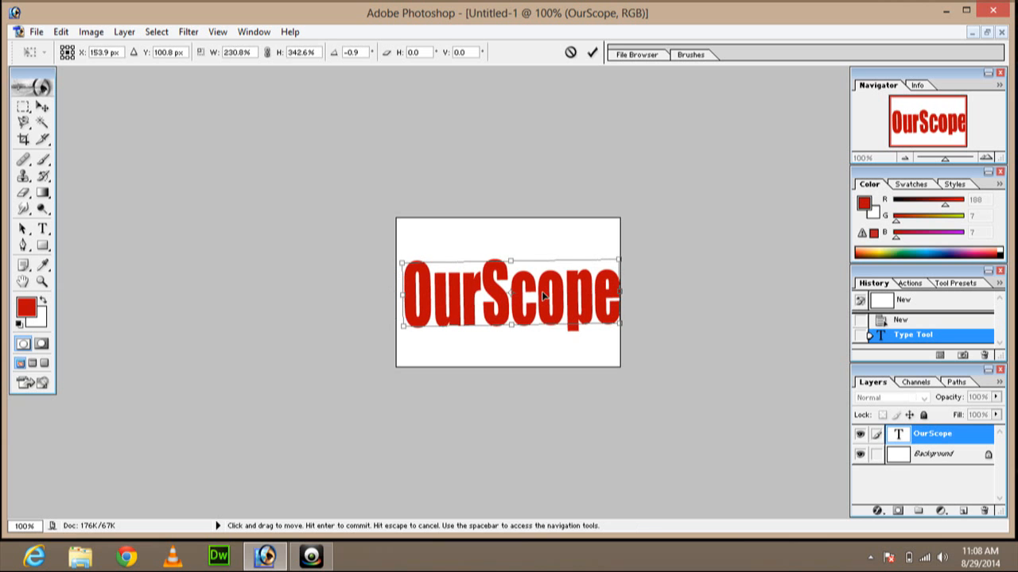
left_click(91, 32)
mouse_move(67, 33)
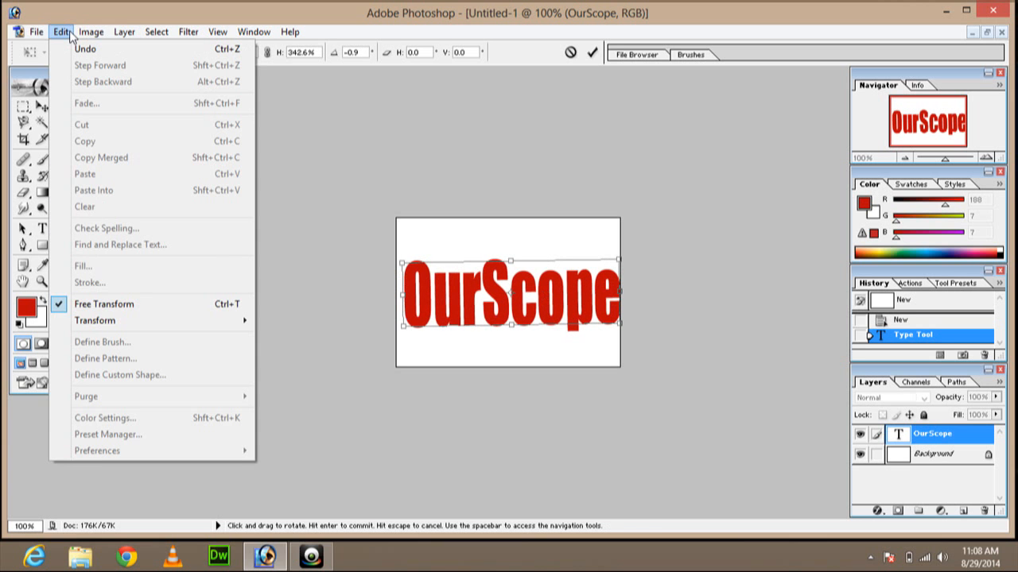
mouse_move(161, 36)
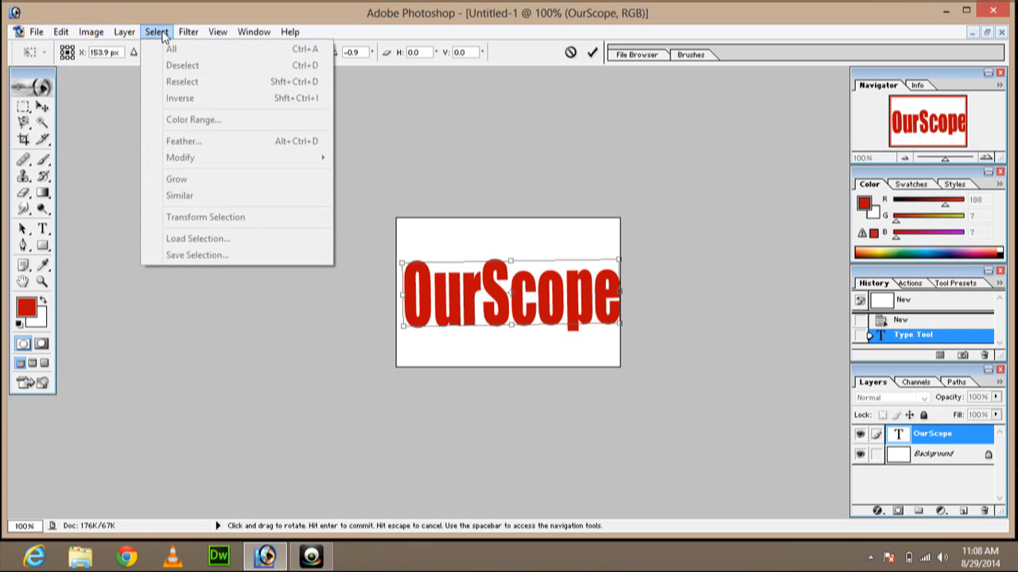
mouse_move(225, 36)
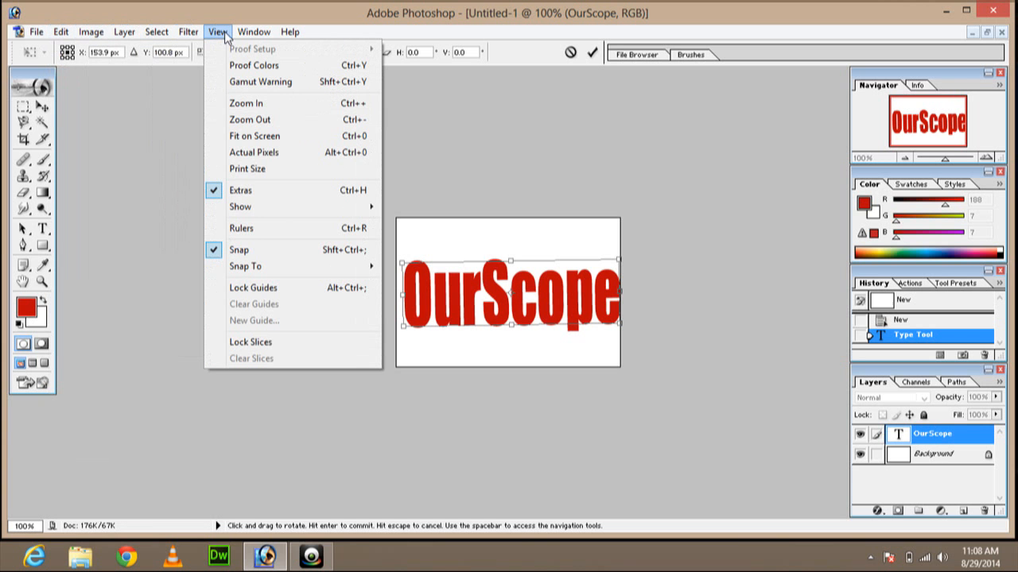
left_click(325, 252)
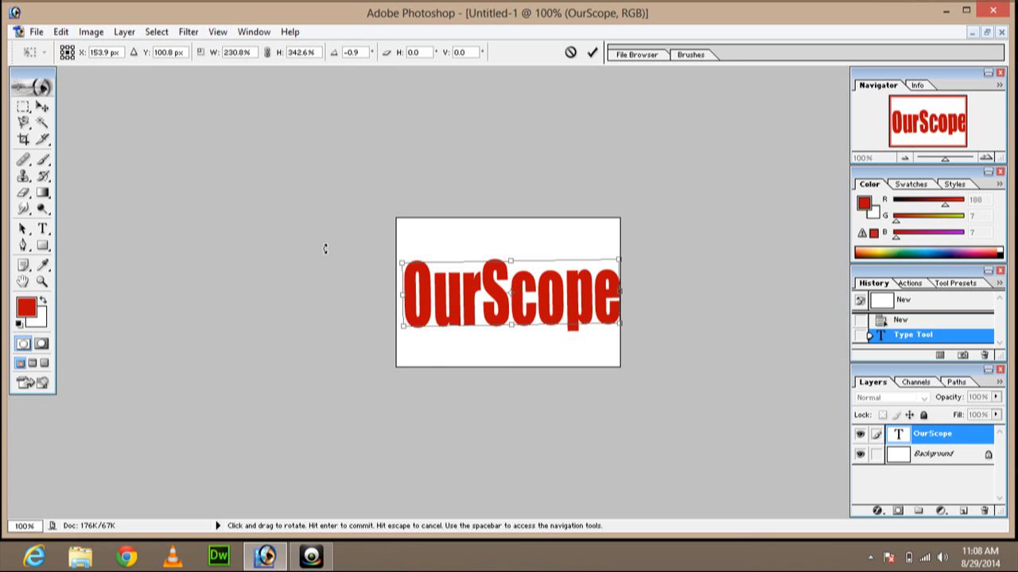
Nudge the transformed OurScope text 5 px to the left.
key("Left")
key("Left")
key("Left")
key("Left")
key("Left")
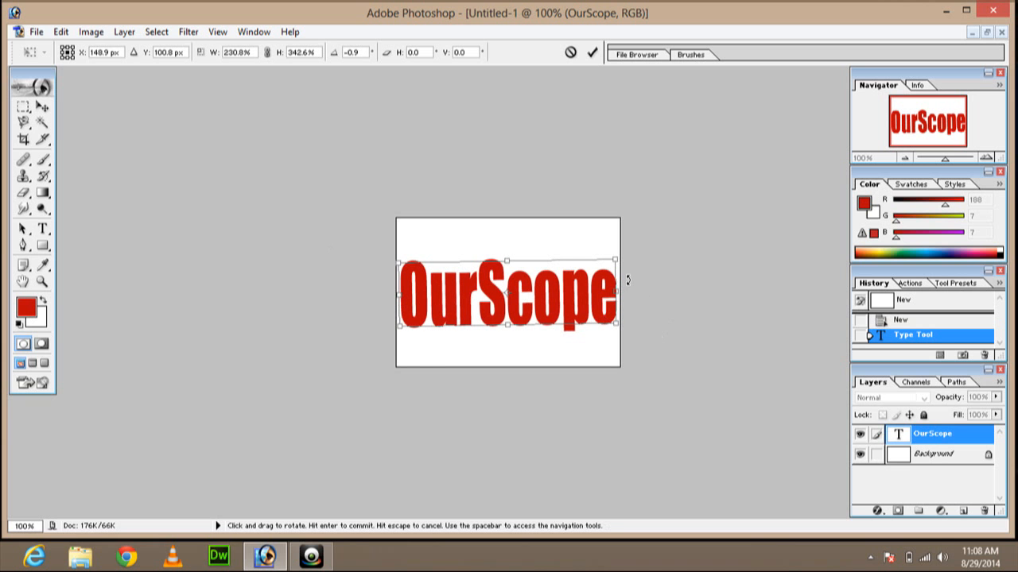
Rotate the OurScope text to about -28°, narrow it to about 202% width, and apply the transform.
left_click_drag(629, 275, 585, 249)
left_click_drag(549, 288, 554, 285)
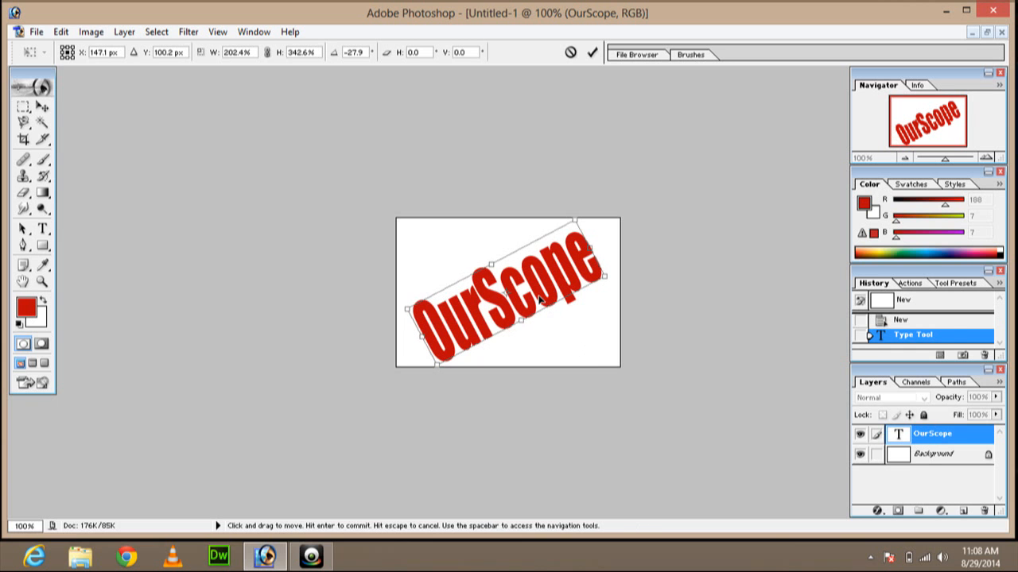
key("Return")
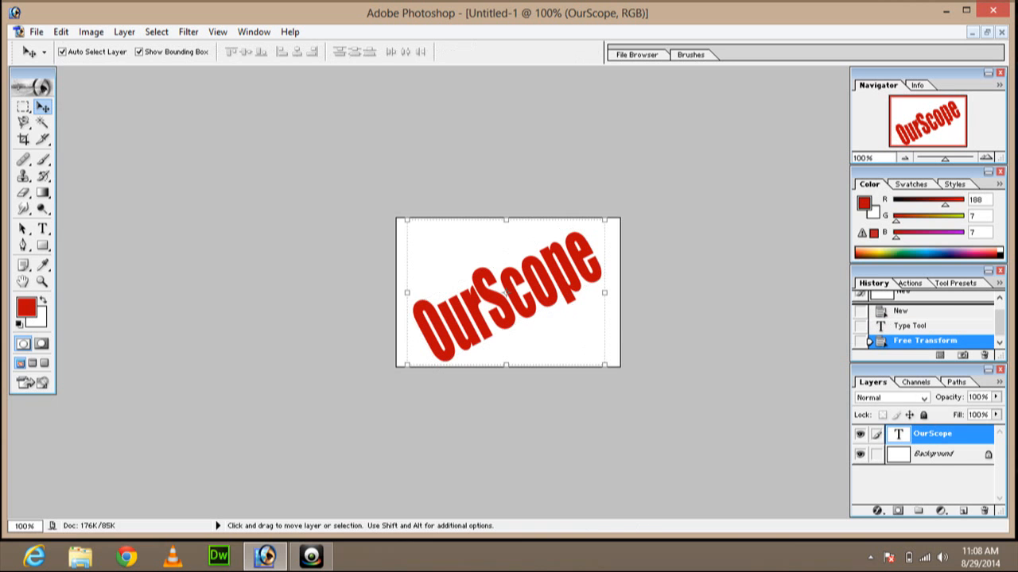
Delete the Background layer.
left_click(962, 461)
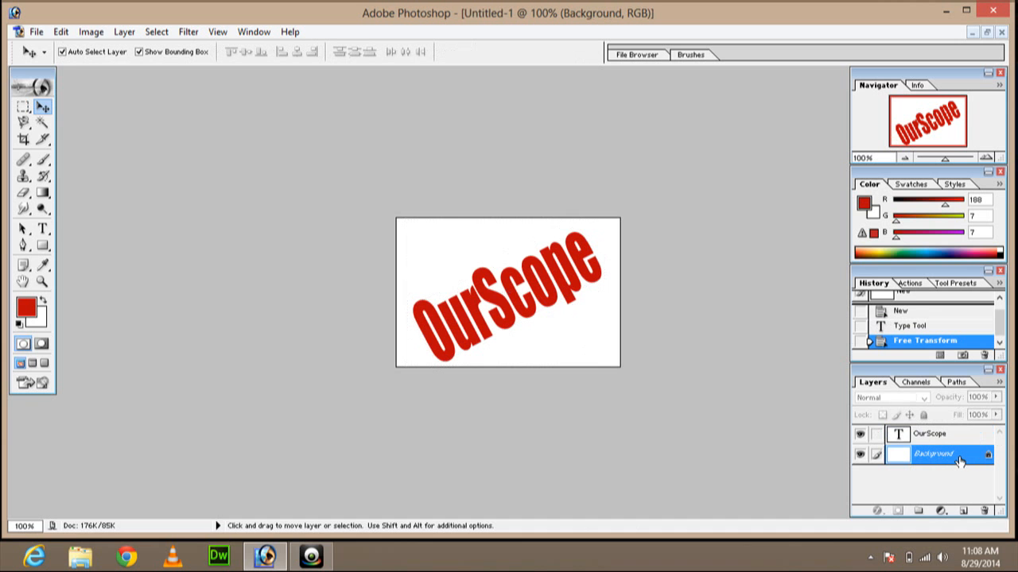
right_click(959, 461)
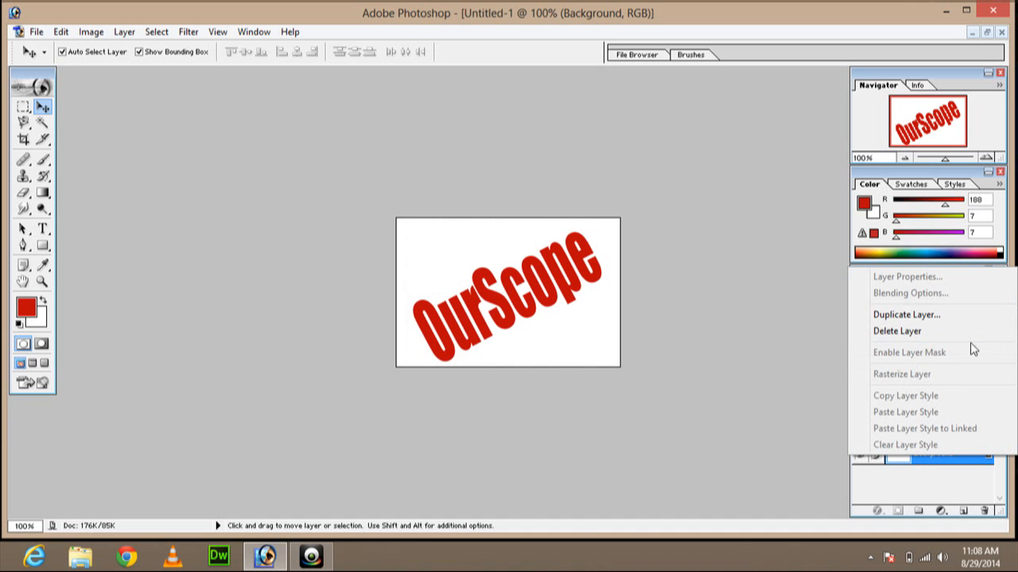
left_click(971, 332)
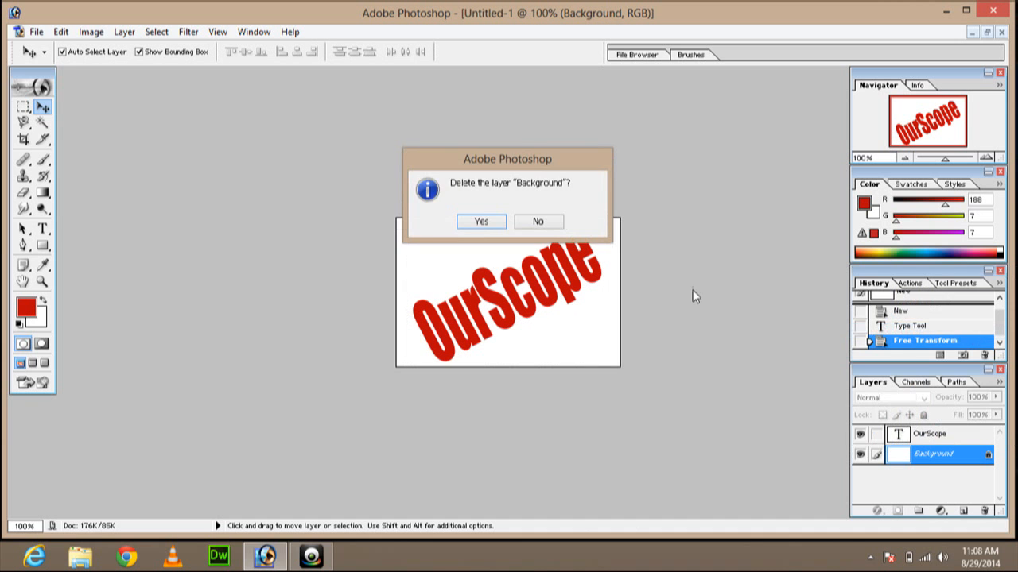
left_click(481, 221)
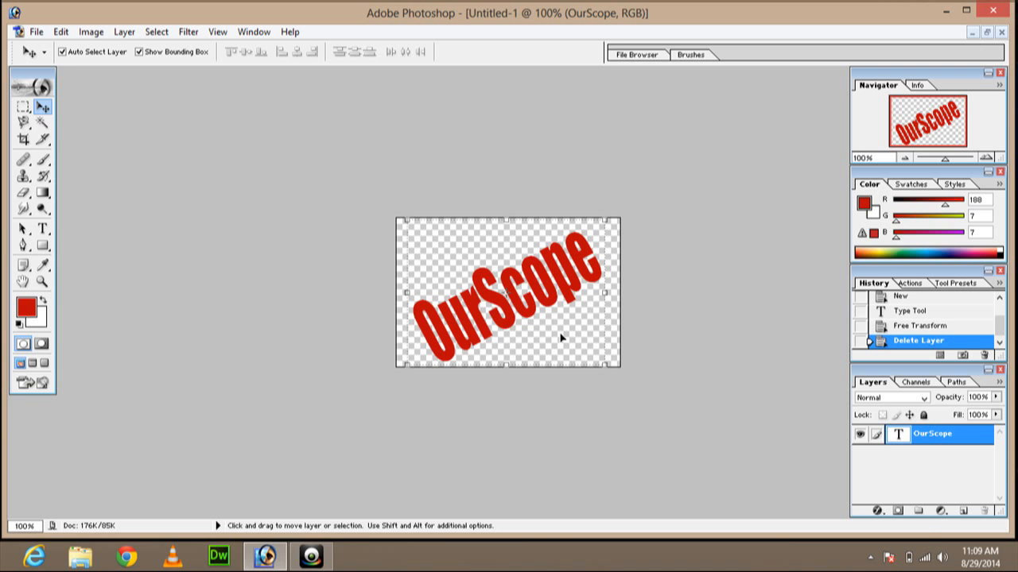
Give the OurScope layer a drop shadow with distance 3 px, spread about 92% and size 9 px.
double_click(973, 442)
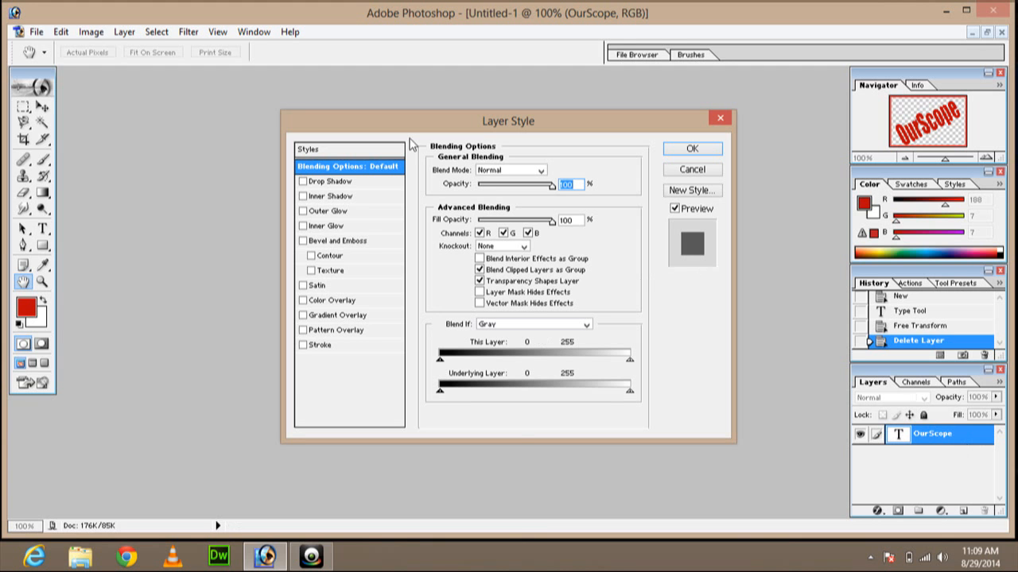
left_click(321, 185)
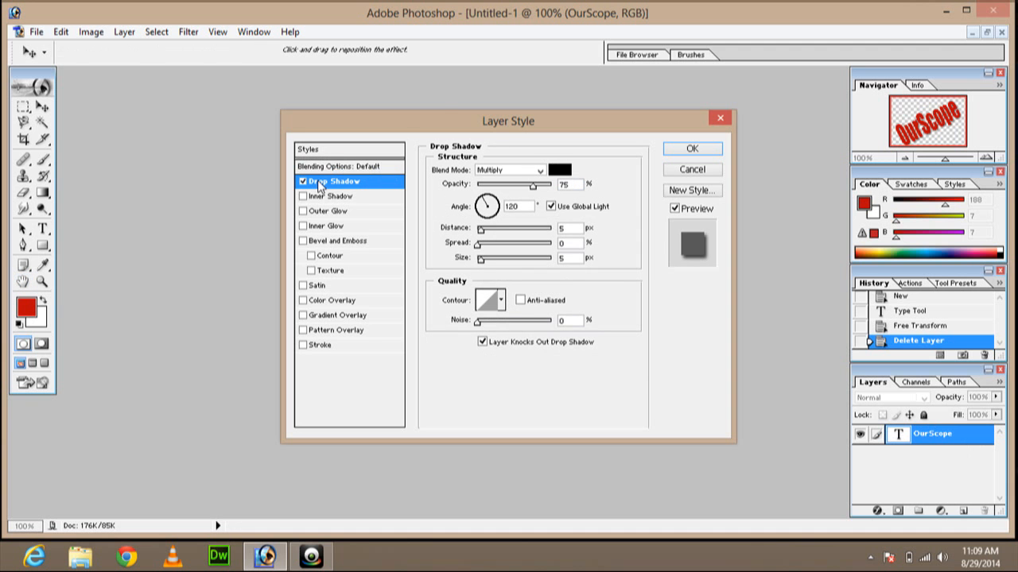
left_click_drag(435, 118, 134, 85)
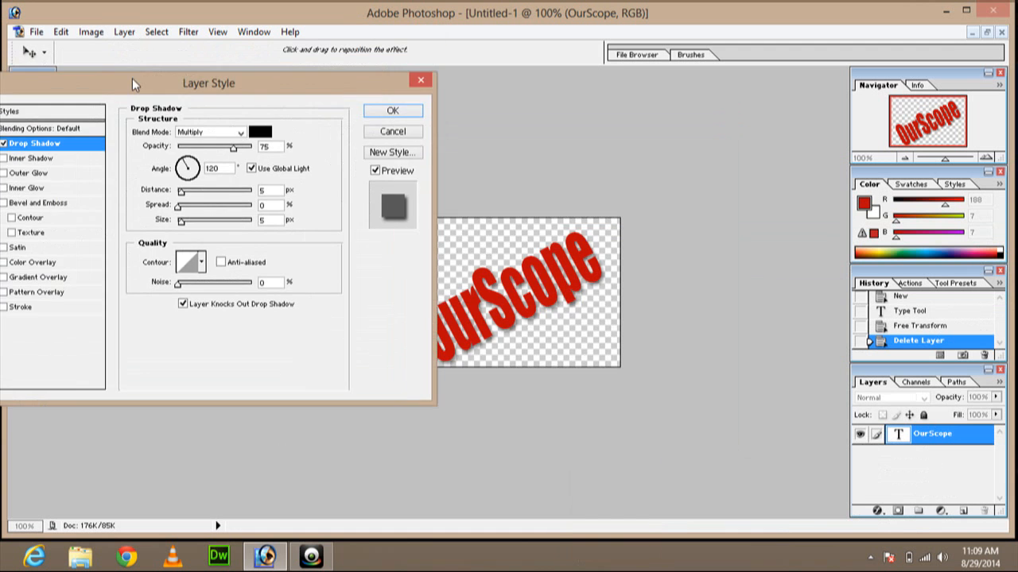
left_click(182, 192)
left_click_drag(181, 193, 186, 227)
left_click_drag(204, 192, 246, 210)
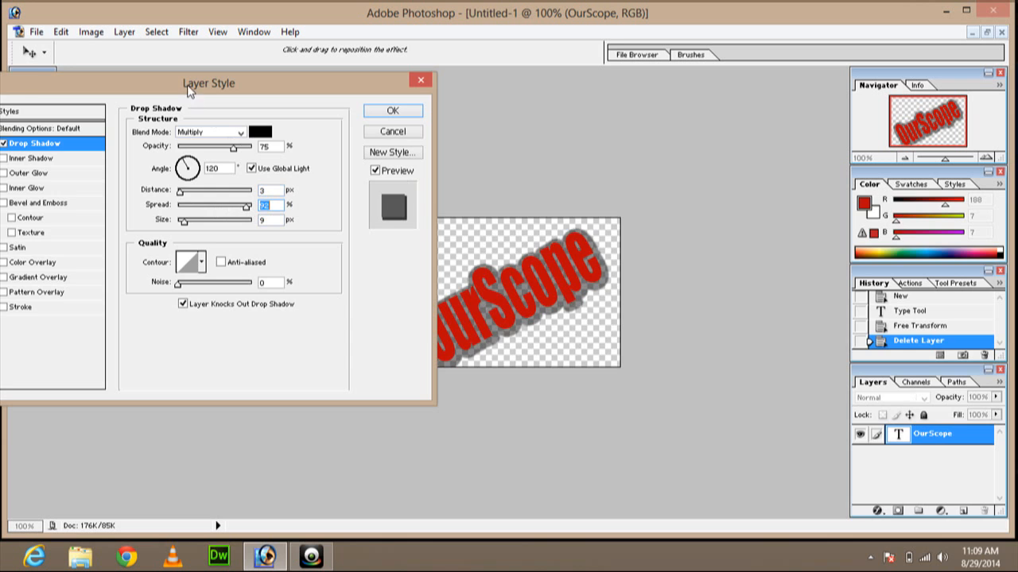
Add an inner shadow to the OurScope layer with distance 0 px, choke 0% and size 16 px.
left_click_drag(189, 86, 388, 76)
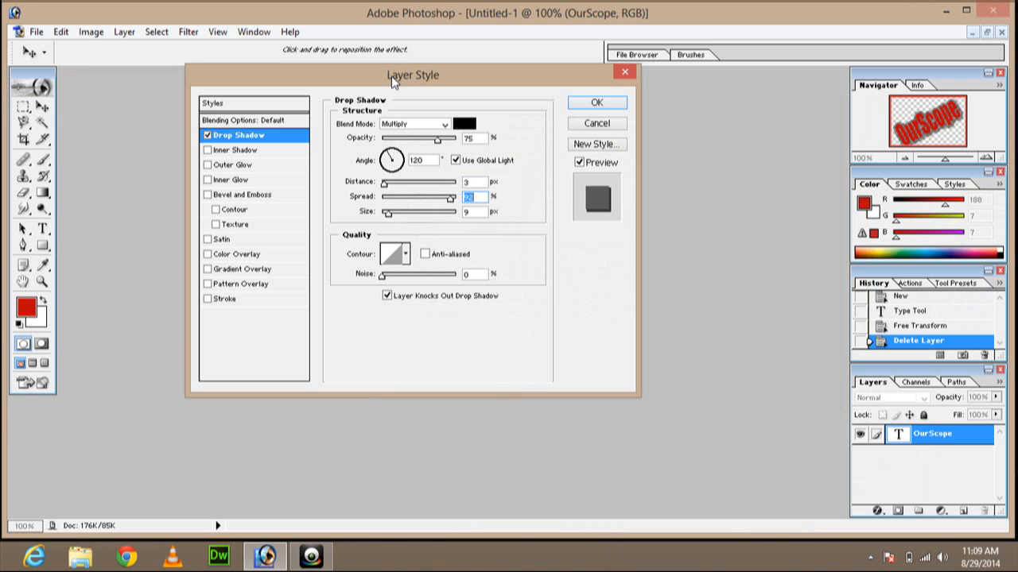
left_click(231, 152)
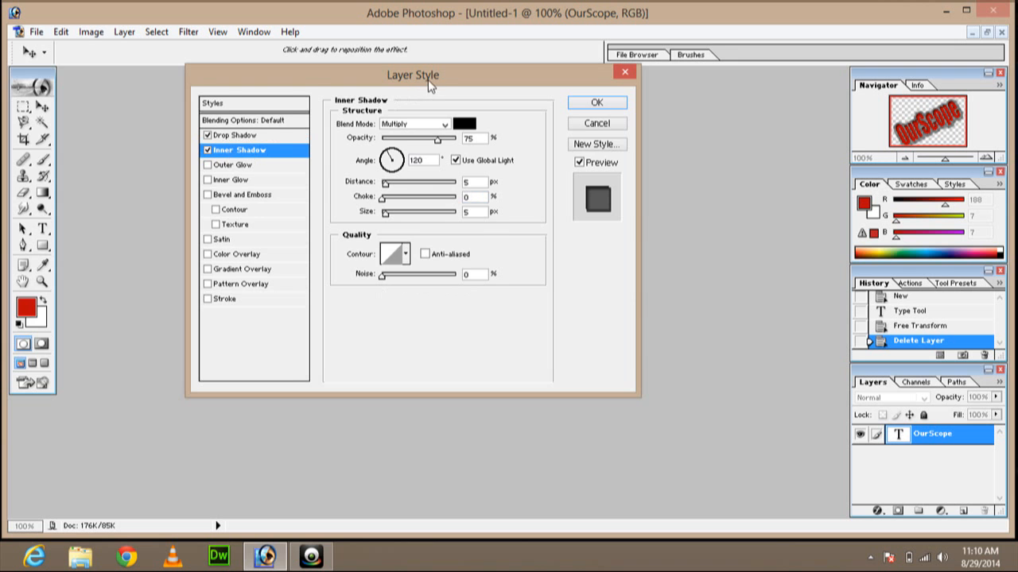
left_click_drag(428, 80, 162, 77)
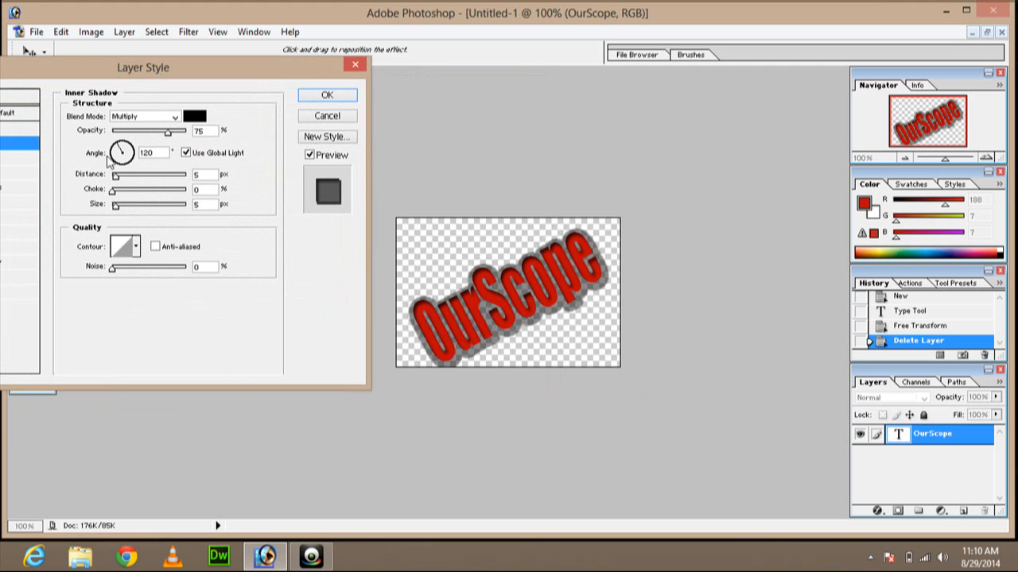
left_click_drag(115, 176, 191, 183)
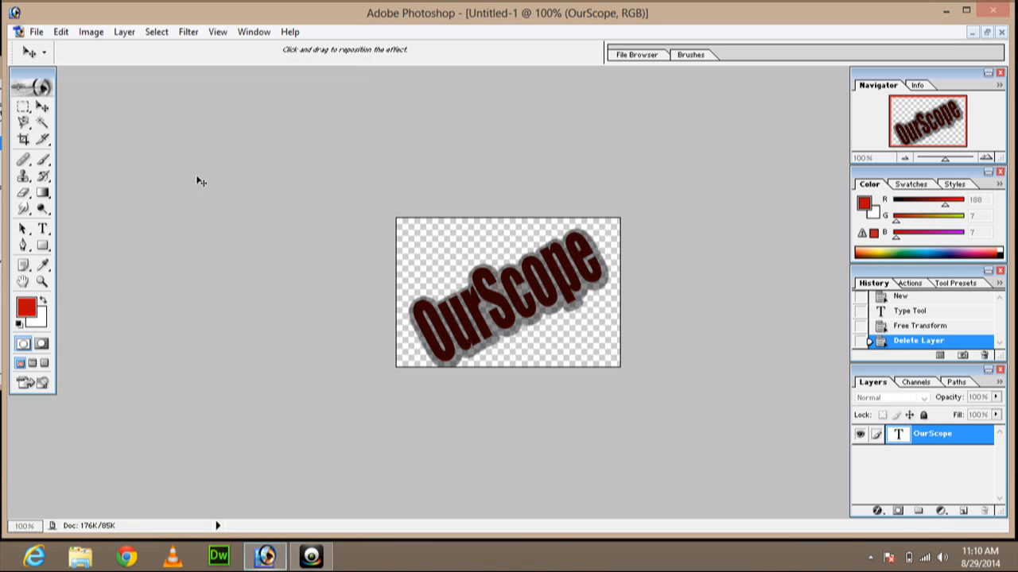
left_click(264, 556)
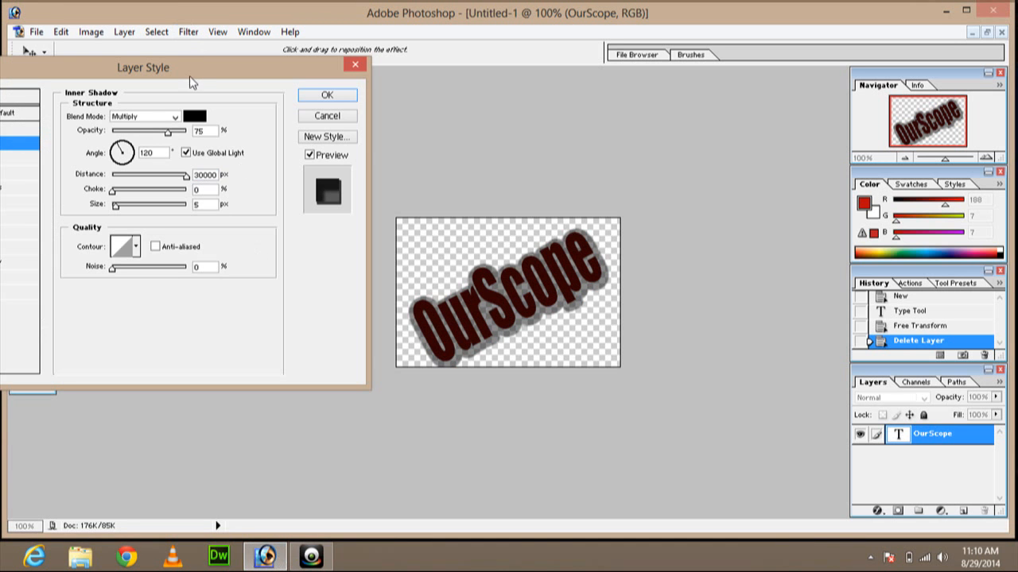
left_click_drag(186, 176, 122, 220)
key("Return")
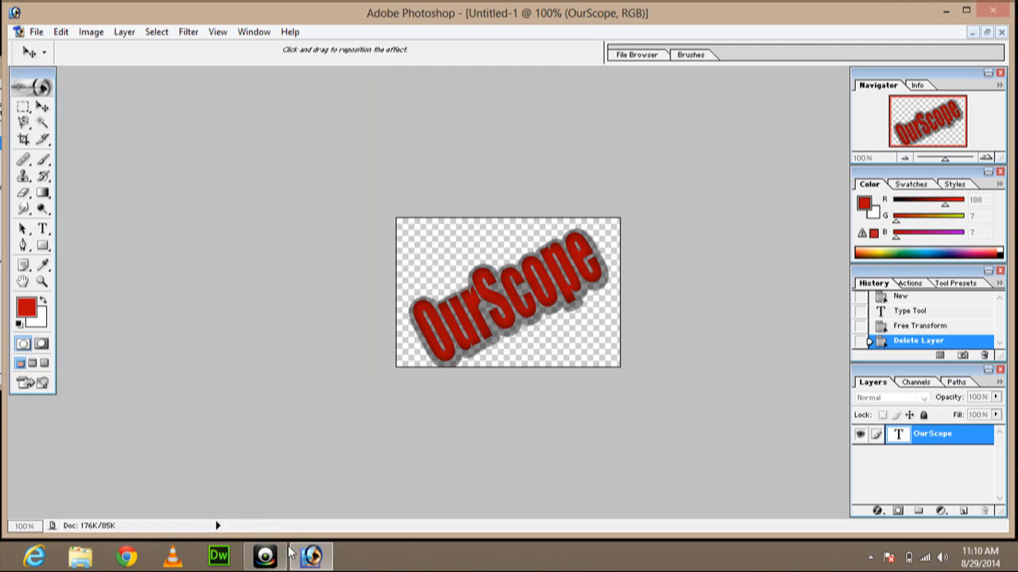
left_click(310, 557)
left_click(310, 557)
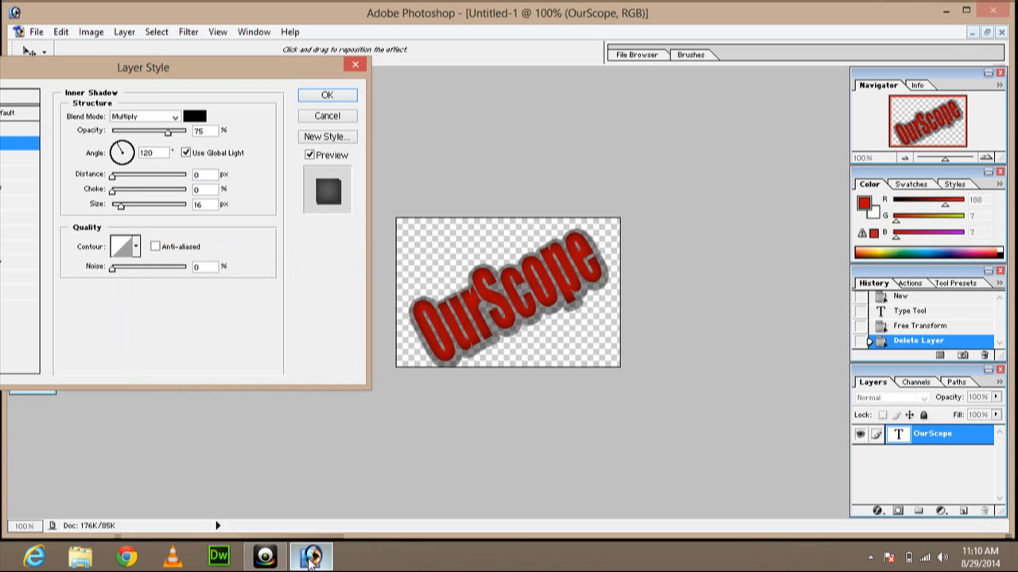
Add an outer glow to the OurScope layer with 100% opacity and 0% noise.
left_click_drag(106, 64, 237, 62)
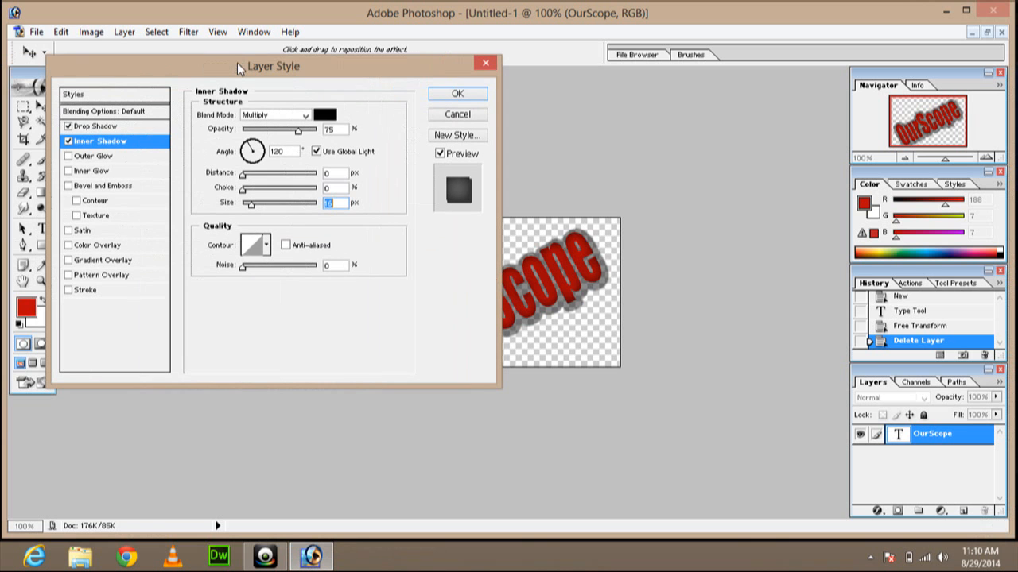
left_click(966, 10)
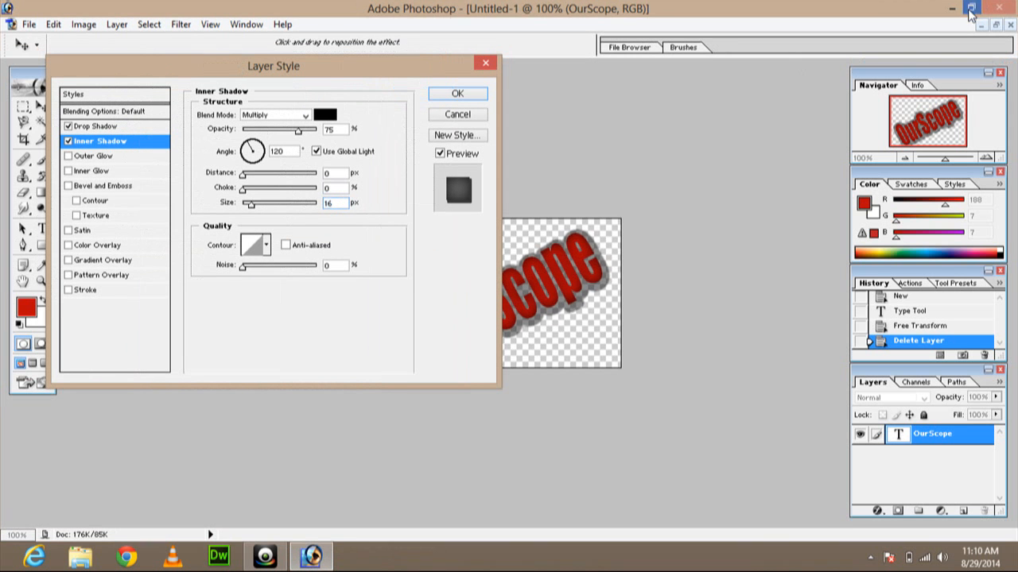
left_click(97, 157)
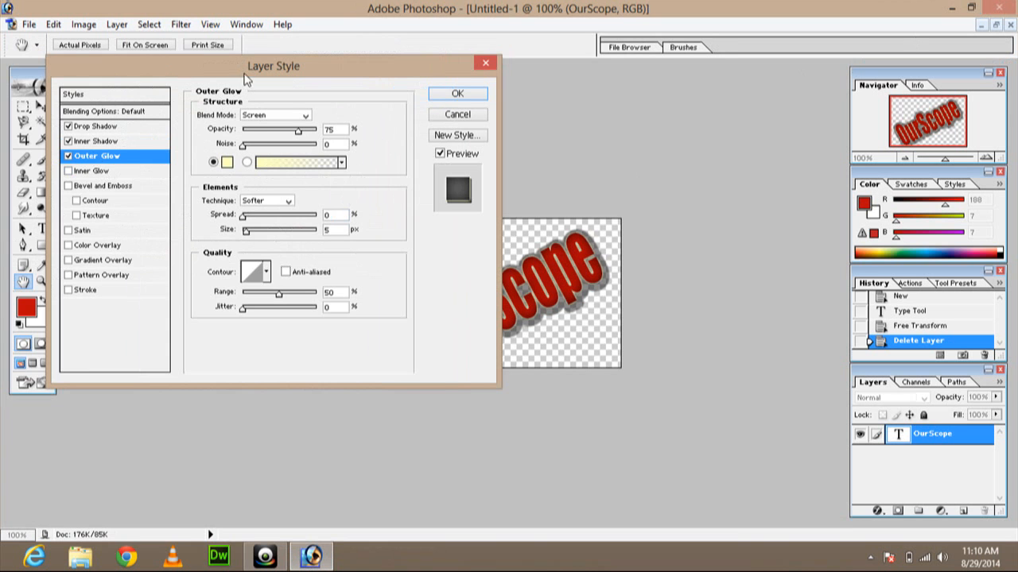
left_click_drag(245, 76, 151, 71)
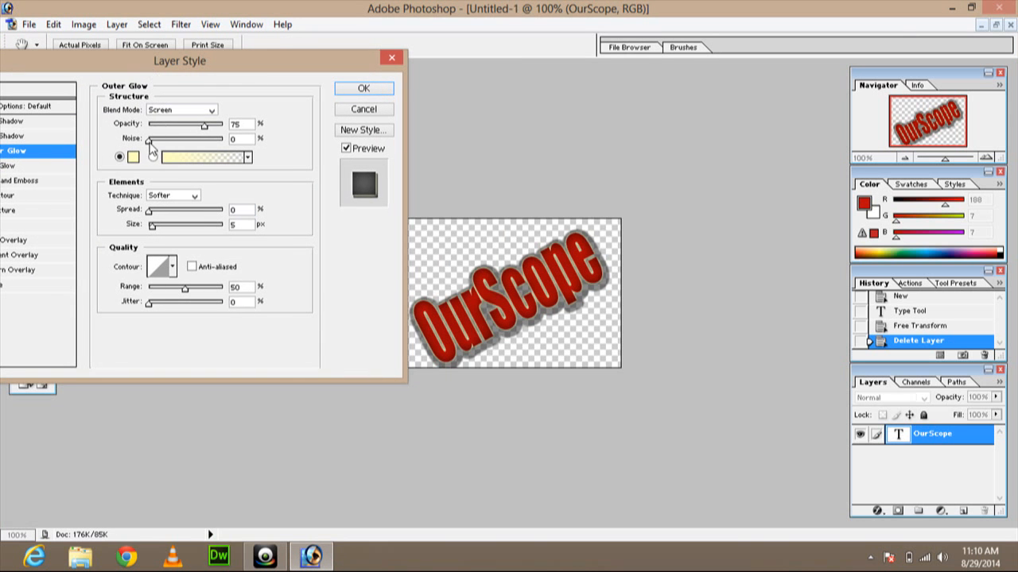
left_click_drag(149, 140, 117, 152)
mouse_move(206, 128)
left_mouse_down()
mouse_move(171, 132)
mouse_move(221, 131)
left_mouse_up()
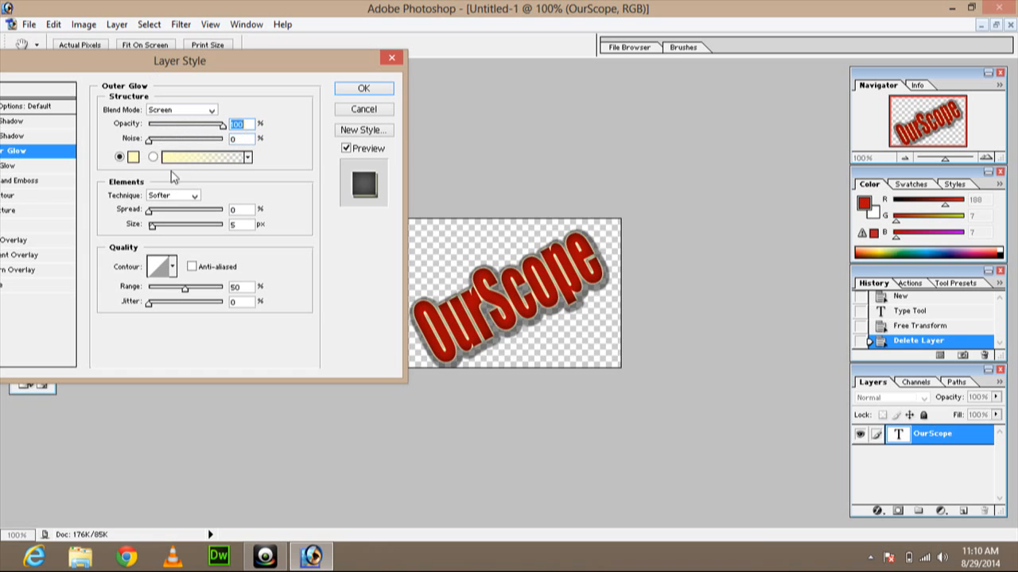
Set the outer glow's colour to orange, hex DF602E.
left_click(132, 157)
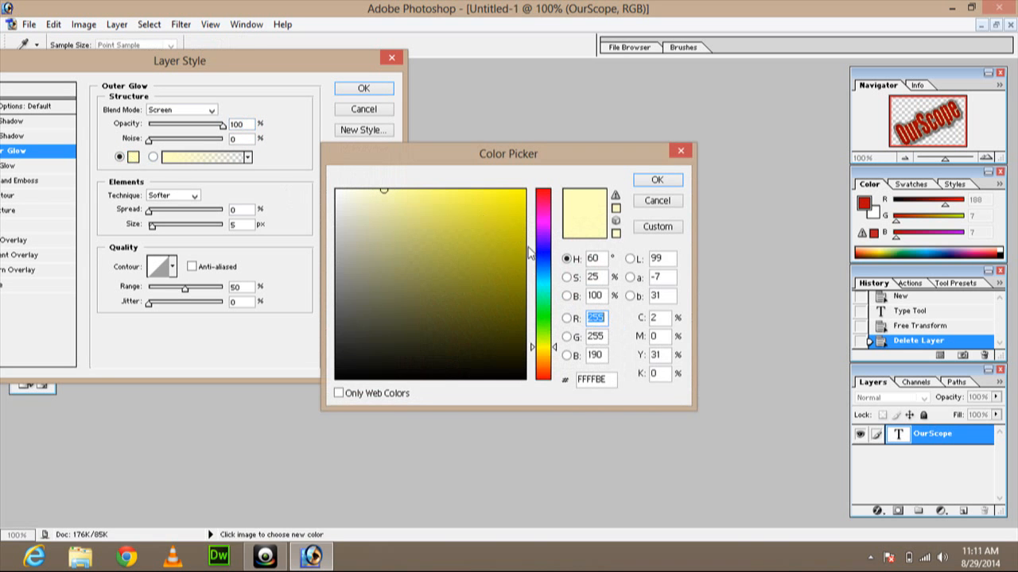
left_click_drag(537, 150, 764, 290)
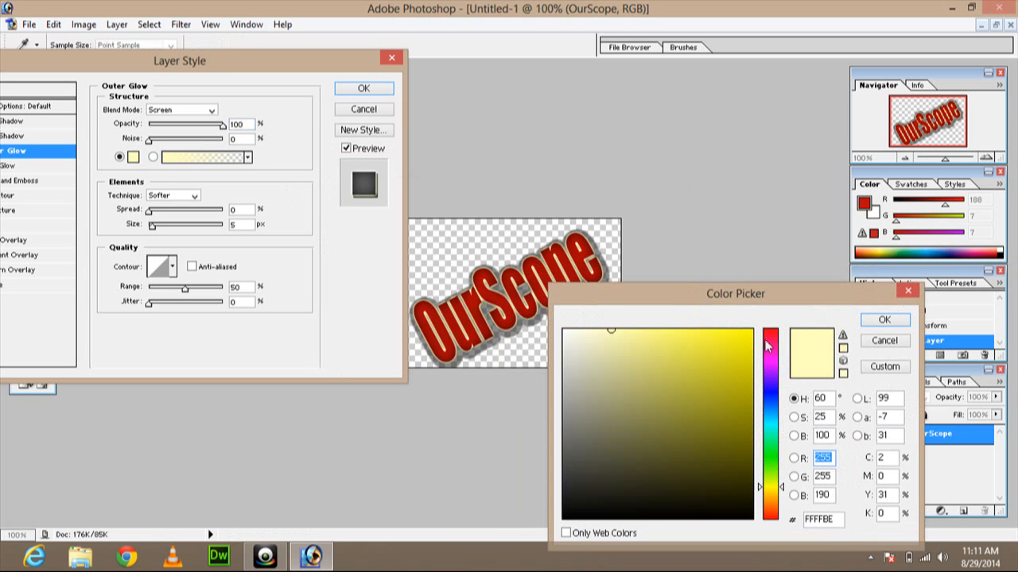
left_click(767, 375)
left_click(638, 339)
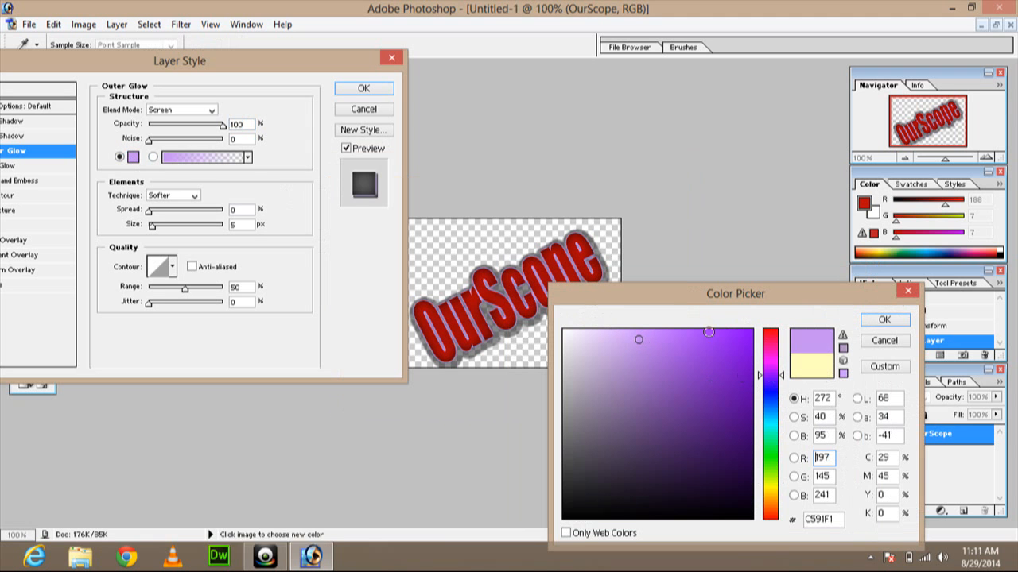
left_click(776, 444)
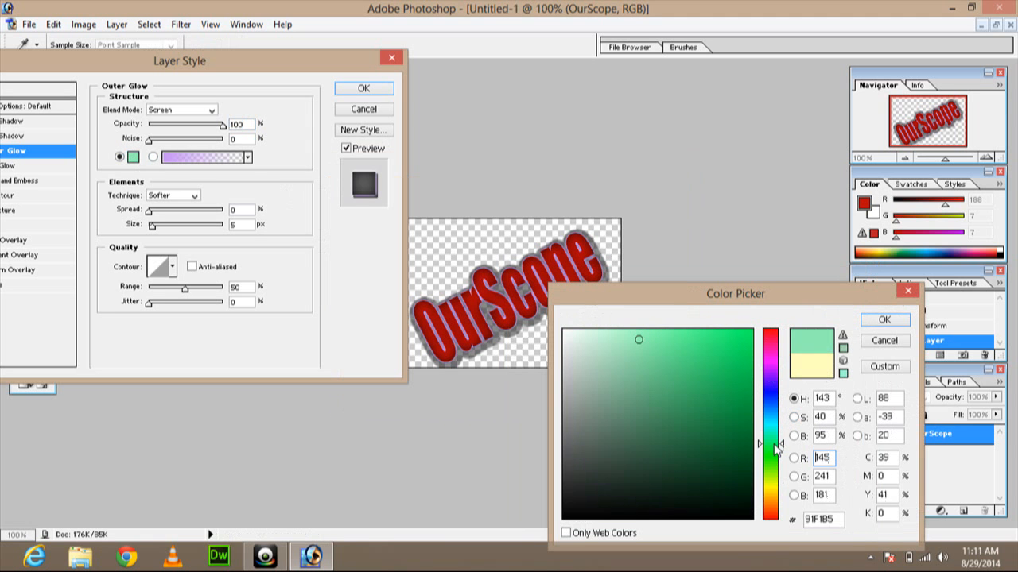
left_click_drag(775, 444, 775, 436)
left_click(773, 378)
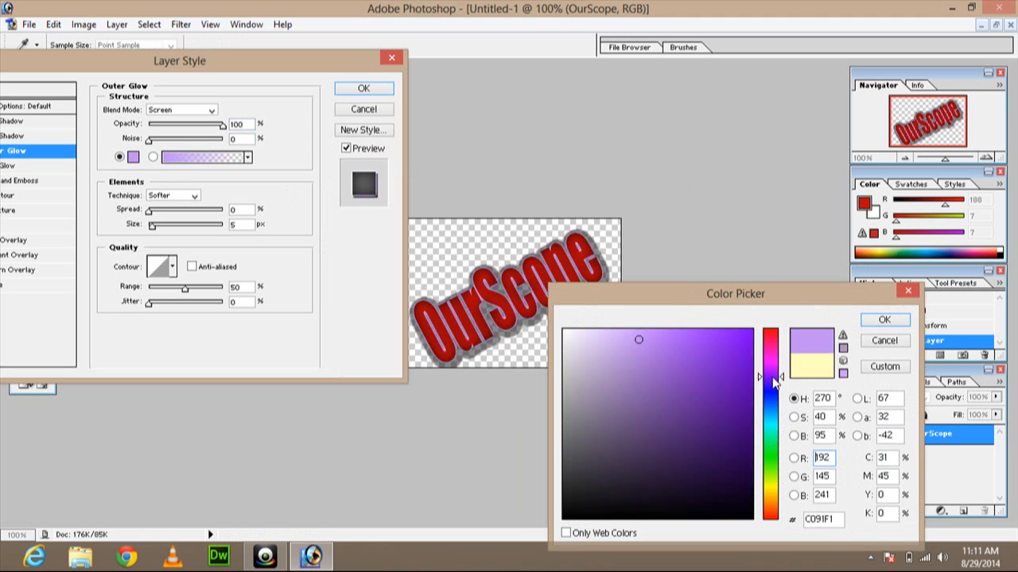
left_click_drag(772, 376, 772, 368)
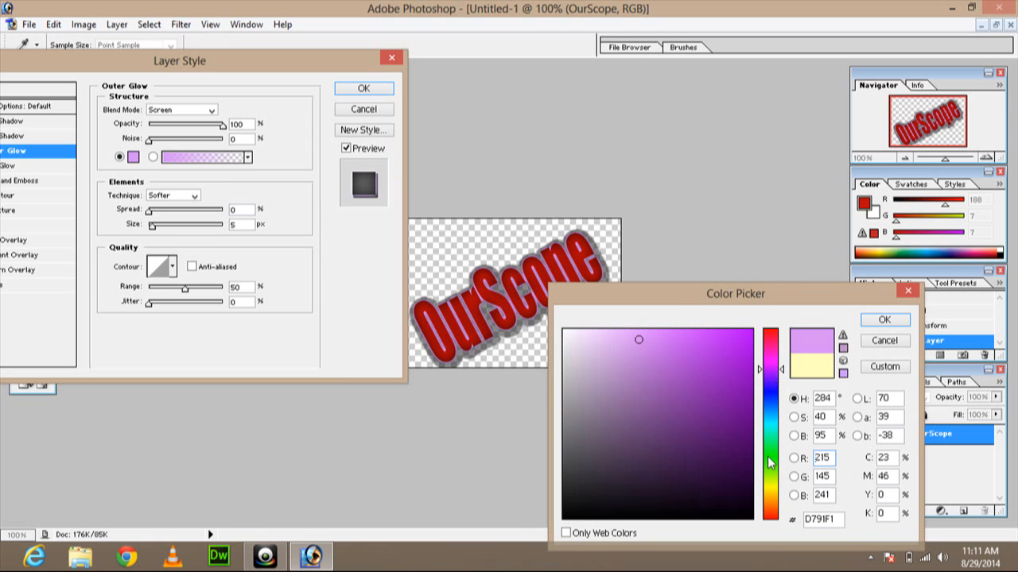
left_click(770, 485)
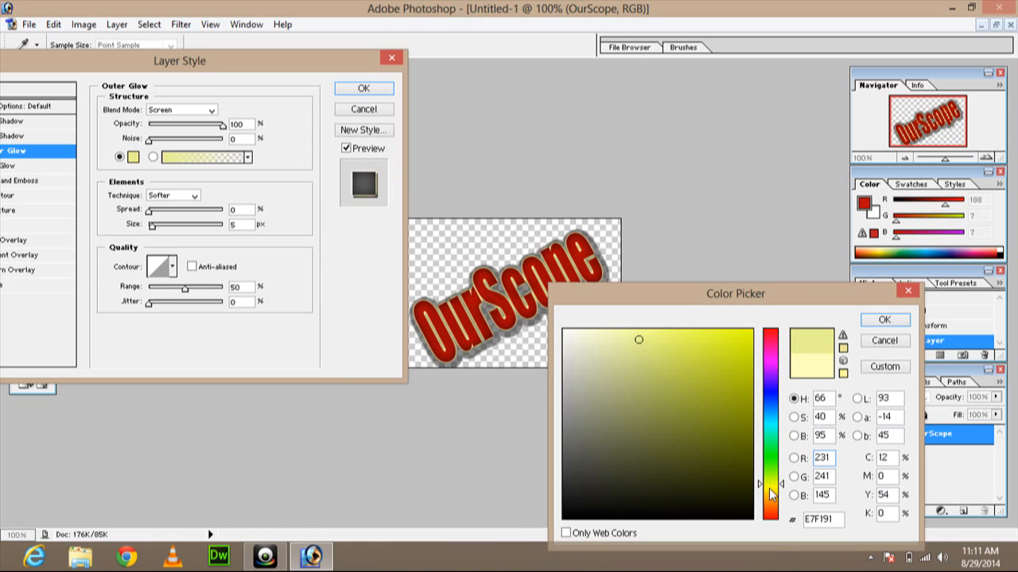
left_click_drag(769, 486, 770, 502)
mouse_move(664, 337)
left_mouse_down()
mouse_move(668, 347)
mouse_move(645, 337)
mouse_move(684, 391)
mouse_move(663, 352)
mouse_move(729, 328)
mouse_move(681, 379)
left_mouse_up()
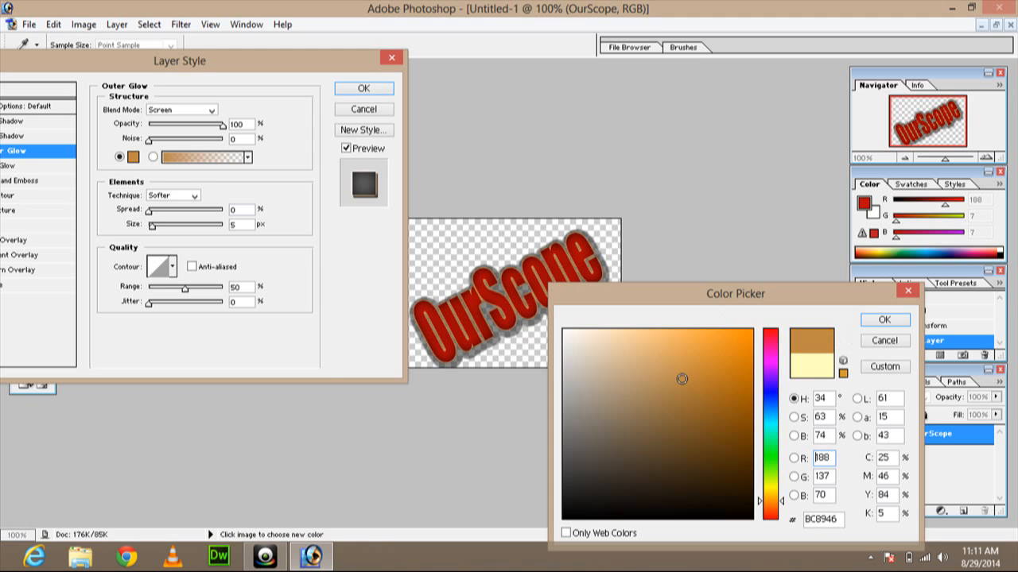
left_click(769, 510)
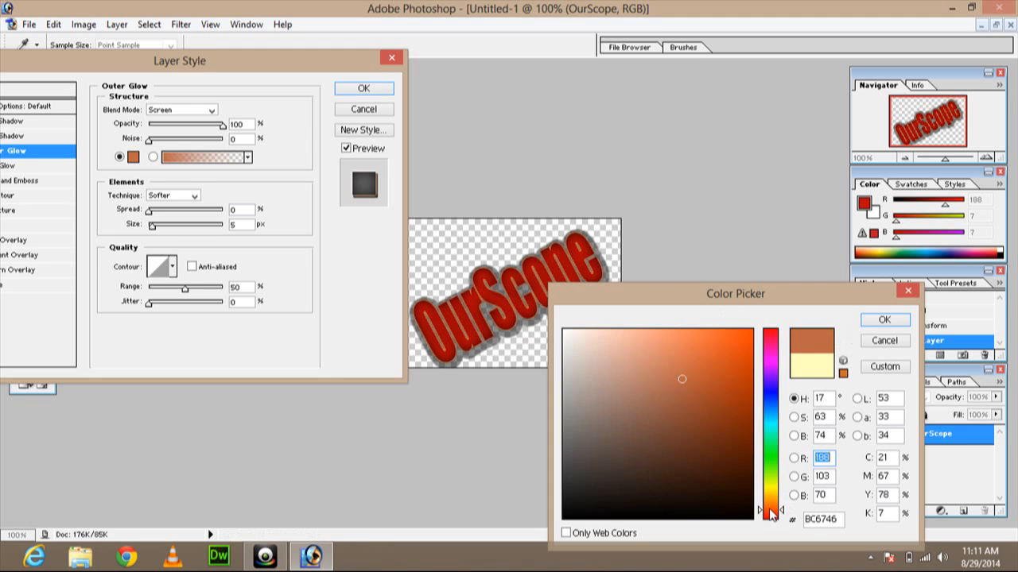
mouse_move(683, 381)
left_mouse_down()
mouse_move(680, 371)
mouse_move(713, 353)
left_mouse_up()
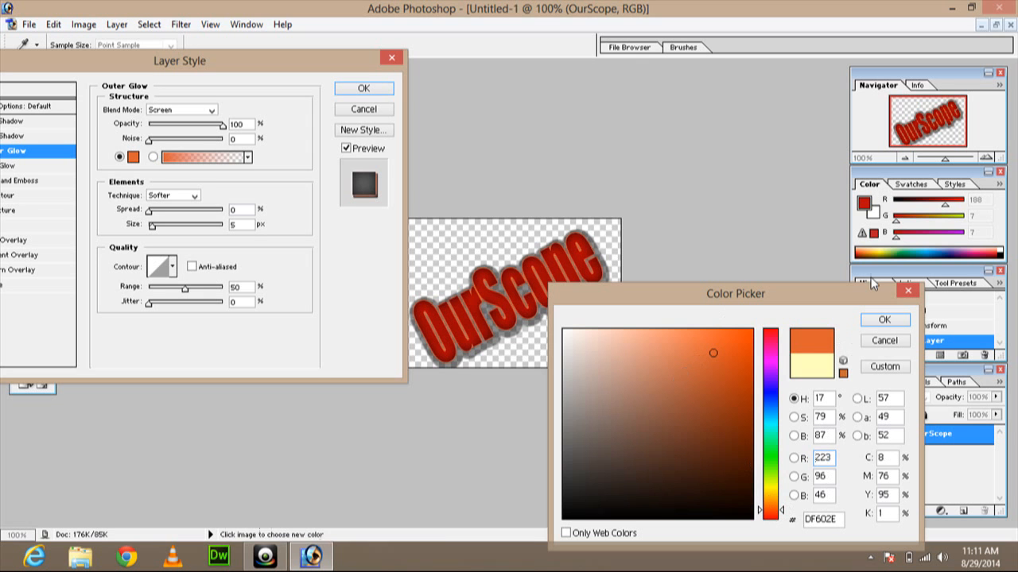
left_click(883, 320)
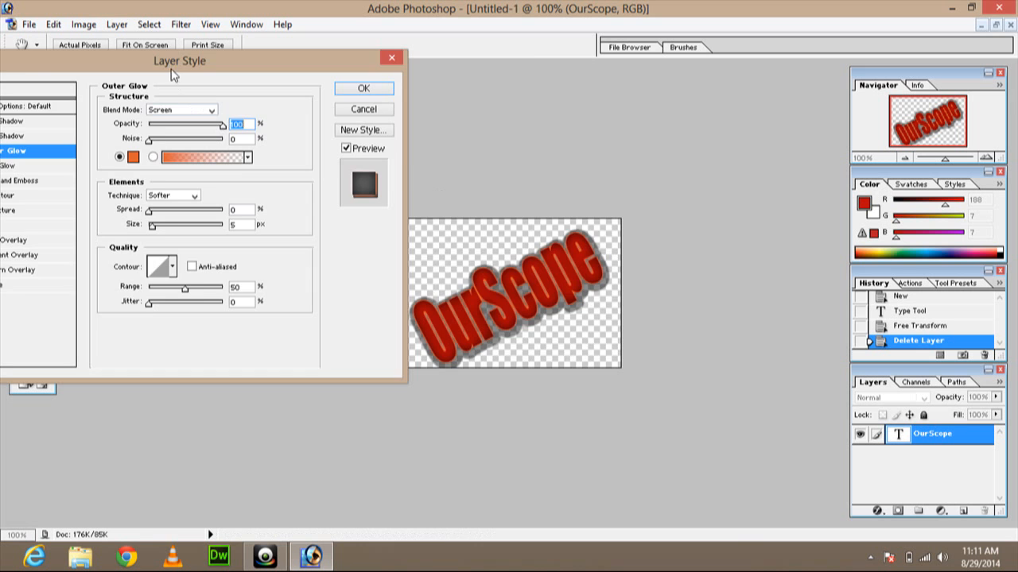
Add an inner glow to the OurScope layer with 100% opacity, 0% noise, choke about 56% and size 6 px.
left_click_drag(174, 73, 376, 94)
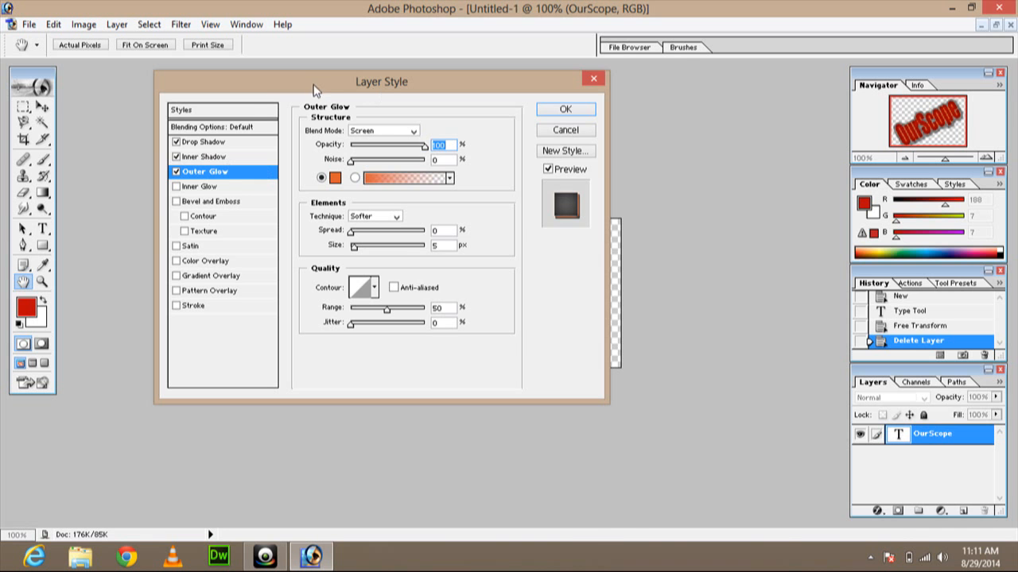
left_click_drag(313, 84, 766, 140)
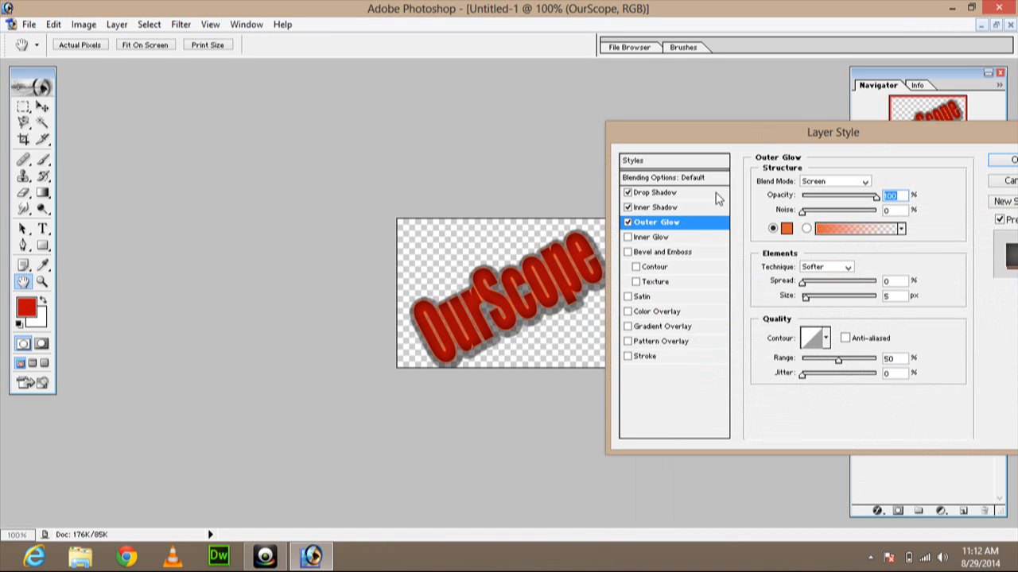
left_click(656, 239)
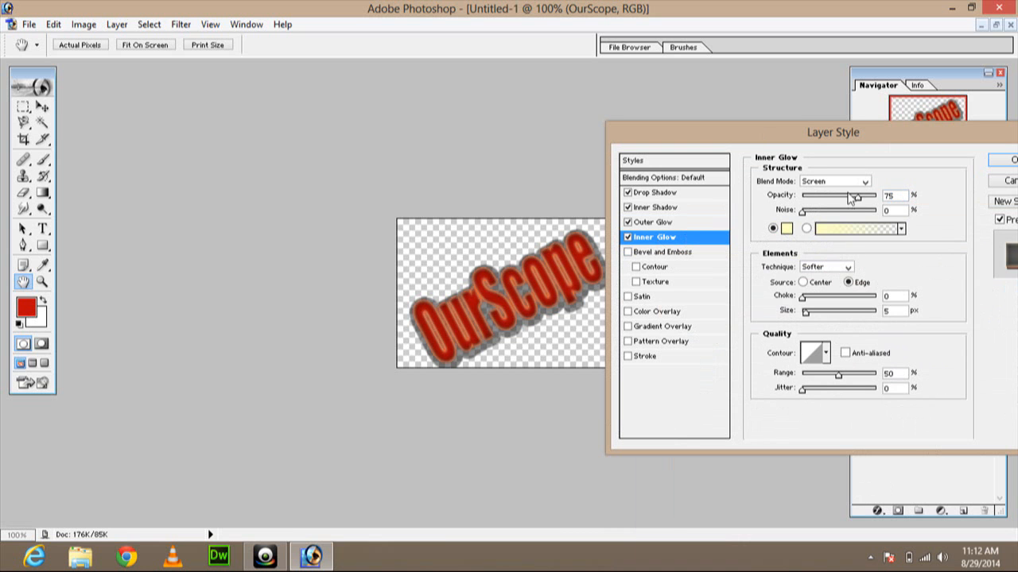
mouse_move(801, 212)
left_mouse_down()
mouse_move(847, 209)
mouse_move(796, 213)
left_mouse_up()
left_click_drag(857, 197, 890, 201)
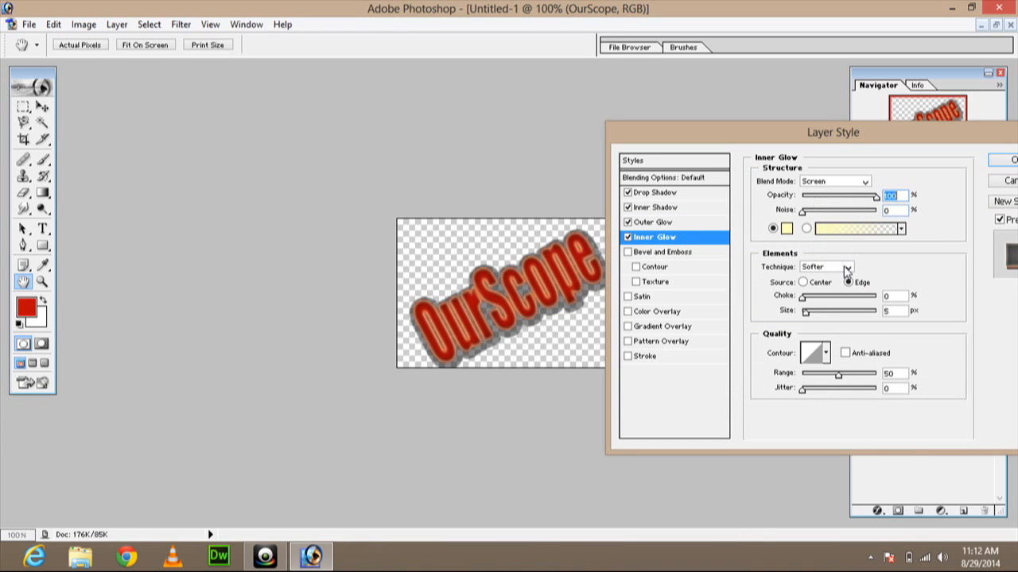
mouse_move(804, 301)
left_mouse_down()
mouse_move(845, 300)
mouse_move(808, 316)
left_mouse_up()
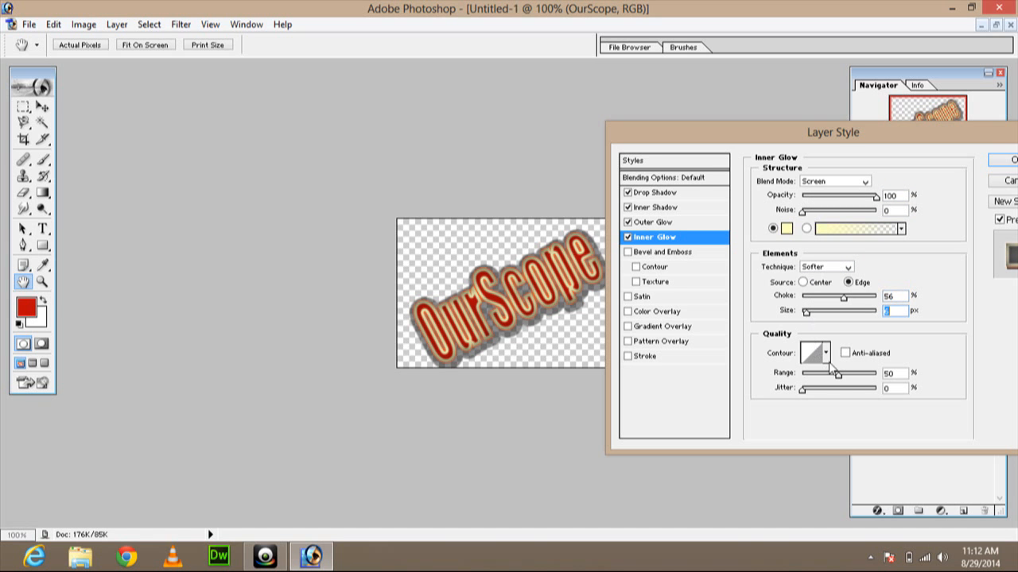
Set the inner glow's range to 100% and adjust its jitter.
left_click_drag(841, 380, 804, 378)
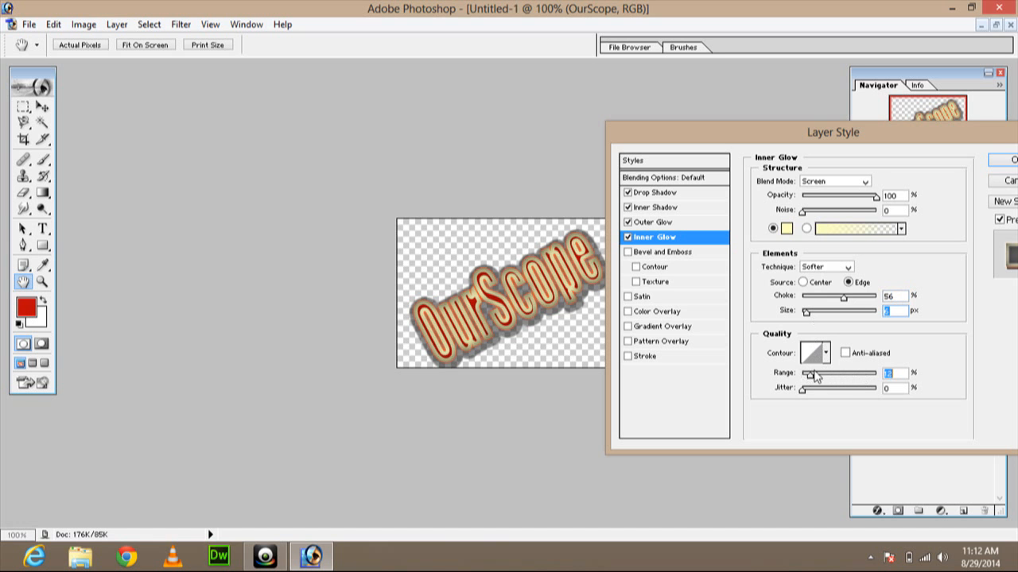
key("Return")
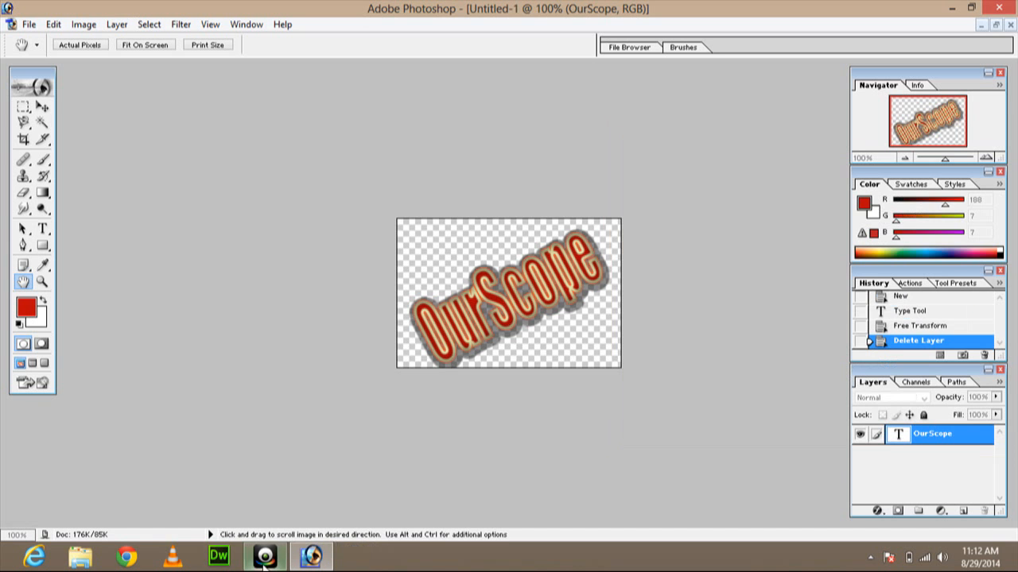
left_click(311, 556)
left_click(312, 557)
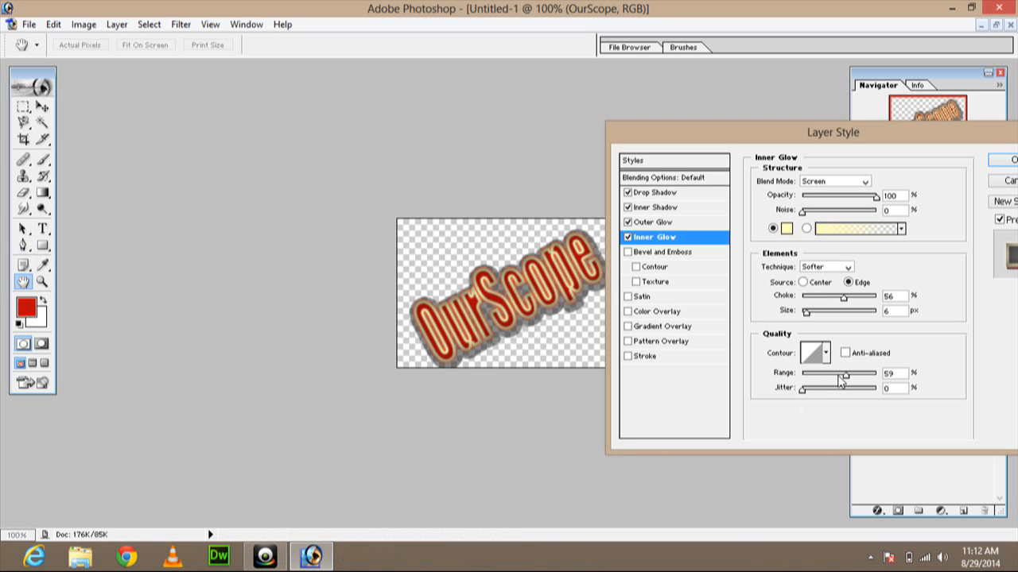
left_click_drag(847, 380, 873, 378)
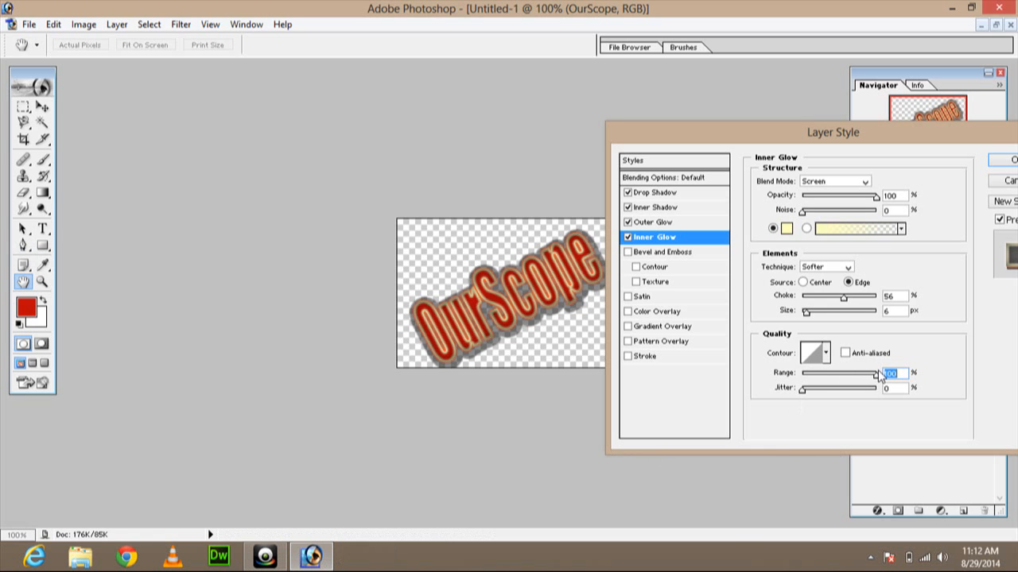
left_click_drag(803, 391, 834, 386)
Add a bevel and emboss to the OurScope layer with depth about 550%, size 6 px and soften about 2 px.
left_click(685, 252)
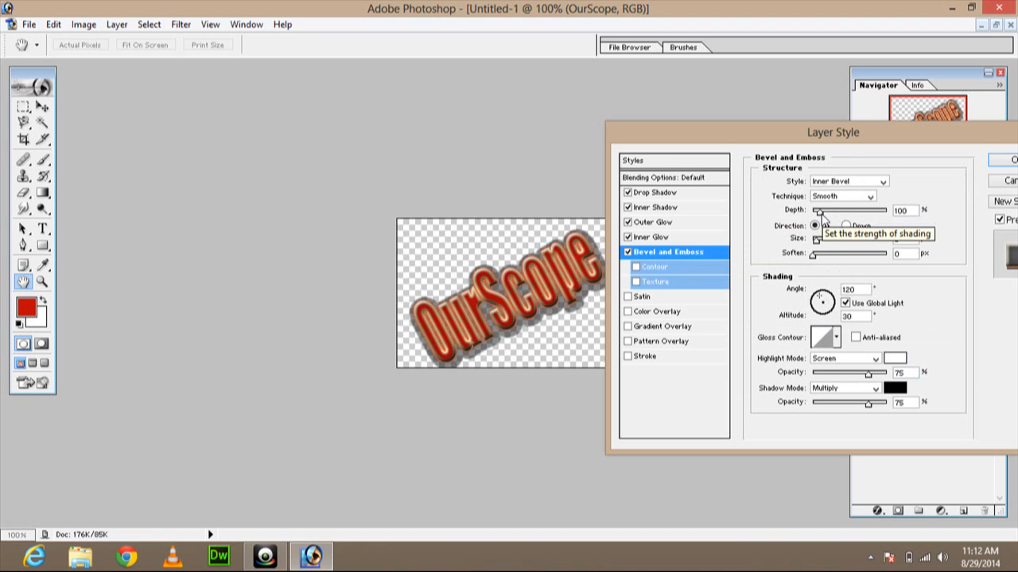
left_click_drag(817, 212, 853, 213)
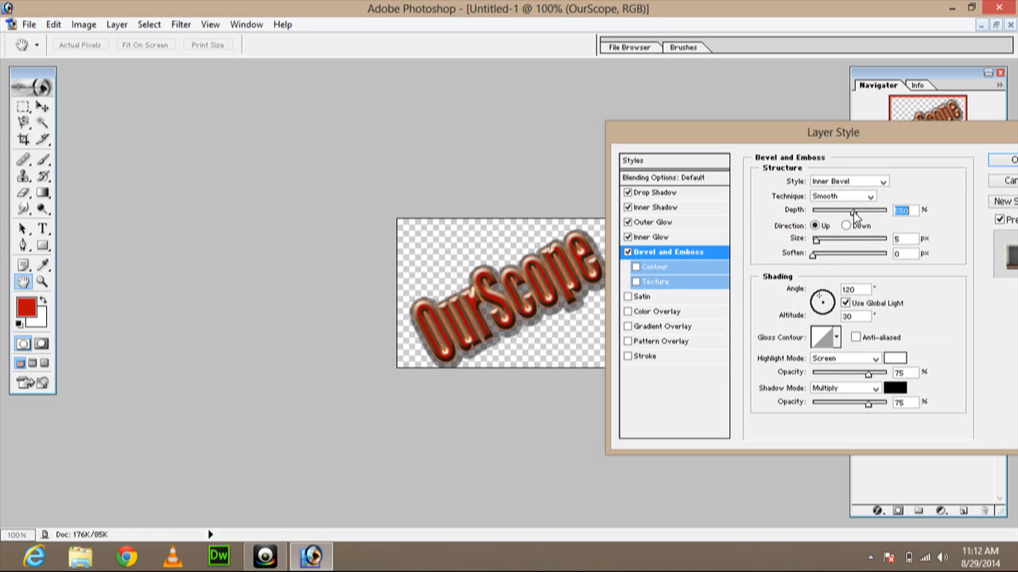
left_click_drag(814, 240, 829, 256)
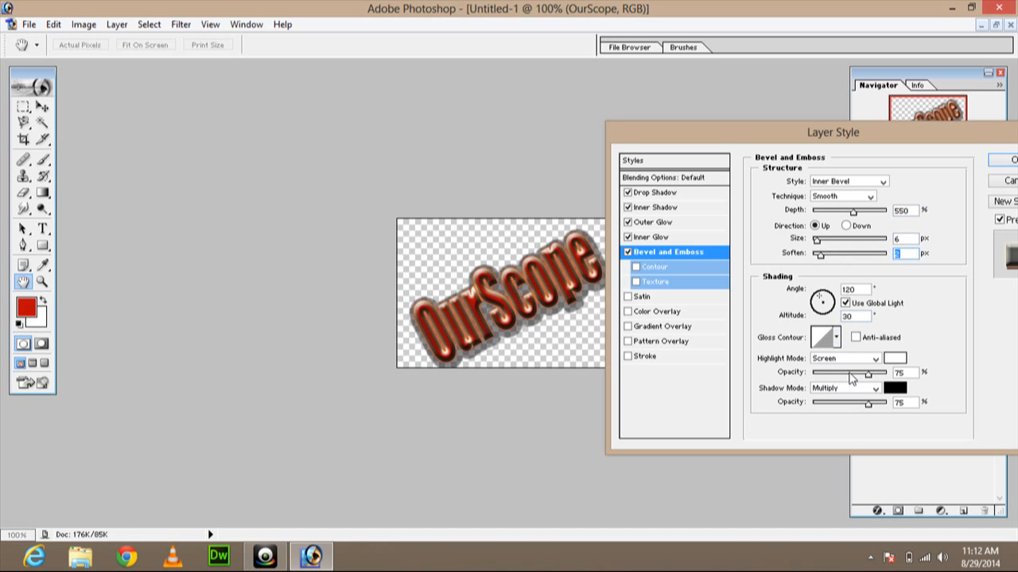
Set the bevel's highlight and shadow opacity to about 89% and enable its contour.
left_click_drag(869, 377, 880, 408)
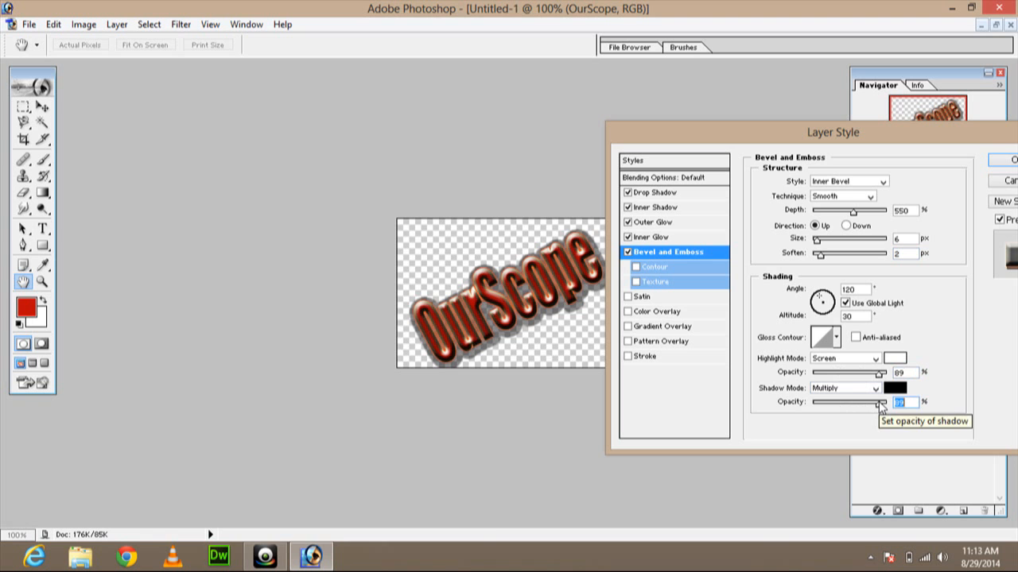
left_click(651, 270)
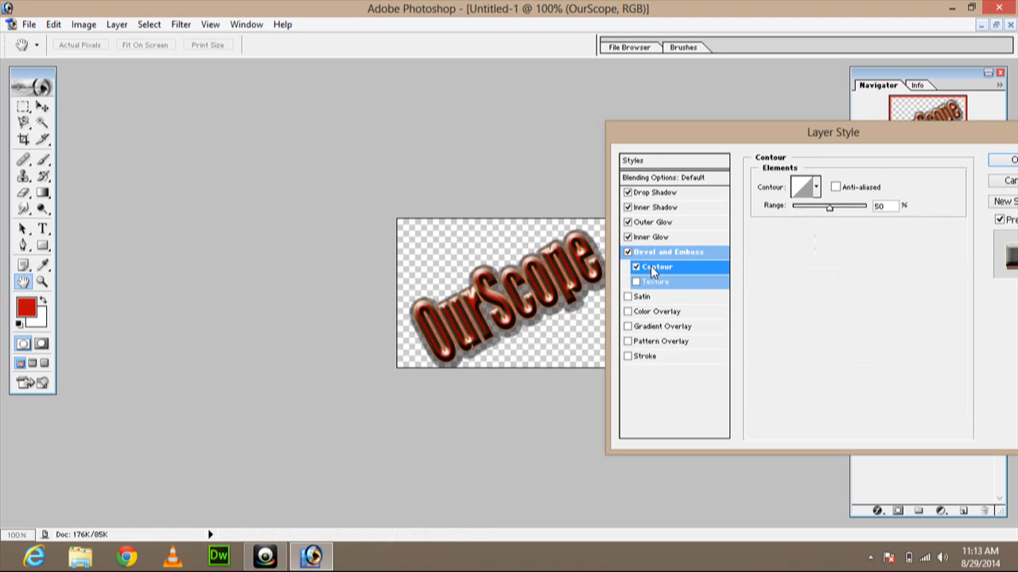
Enable the bevel's texture, try several of the available patterns and choose the fine blue-grey woven pattern.
left_click(650, 283)
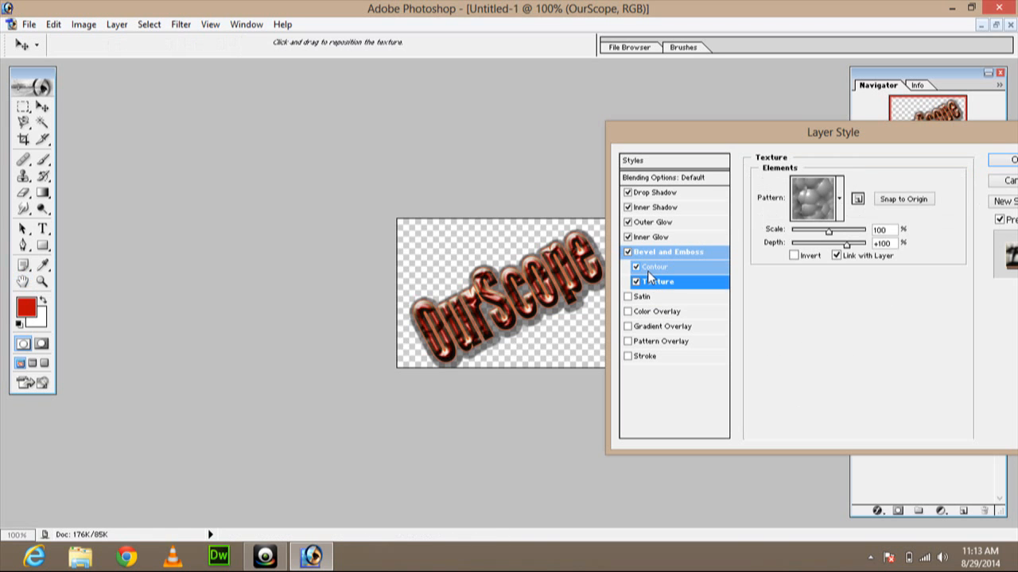
left_click(839, 200)
left_click(811, 246)
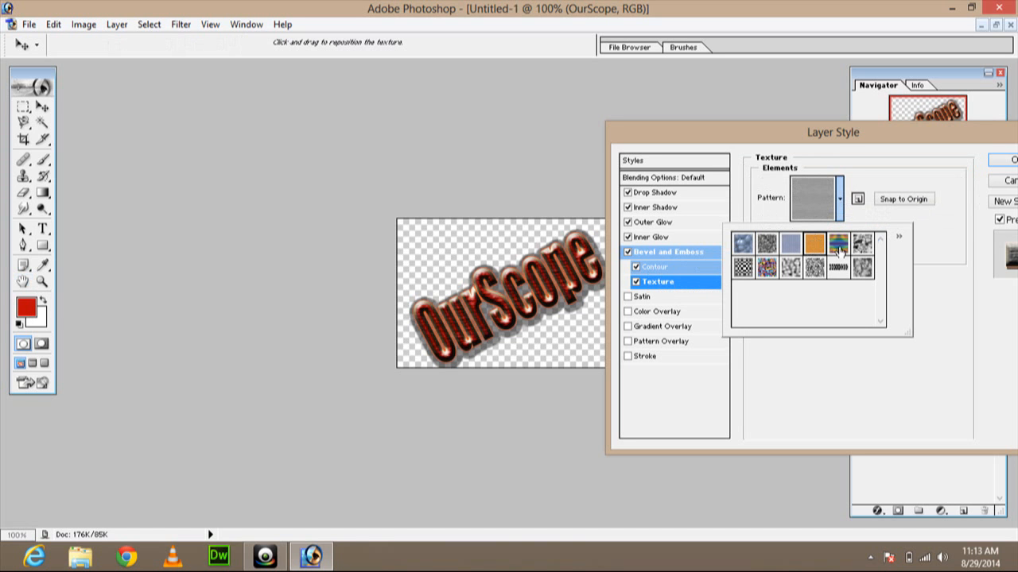
left_click(840, 249)
left_click(863, 246)
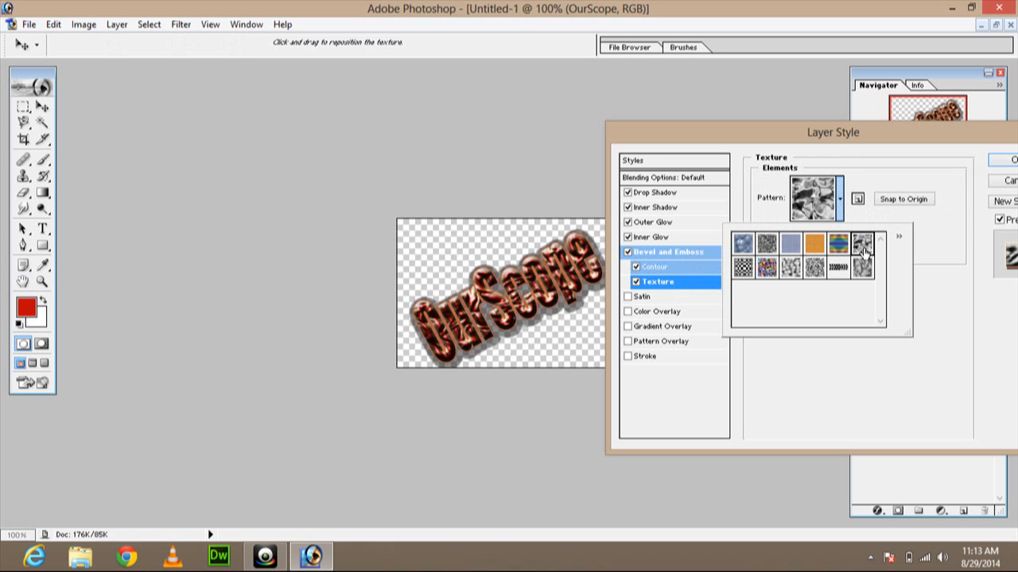
left_click(862, 267)
left_click(815, 270)
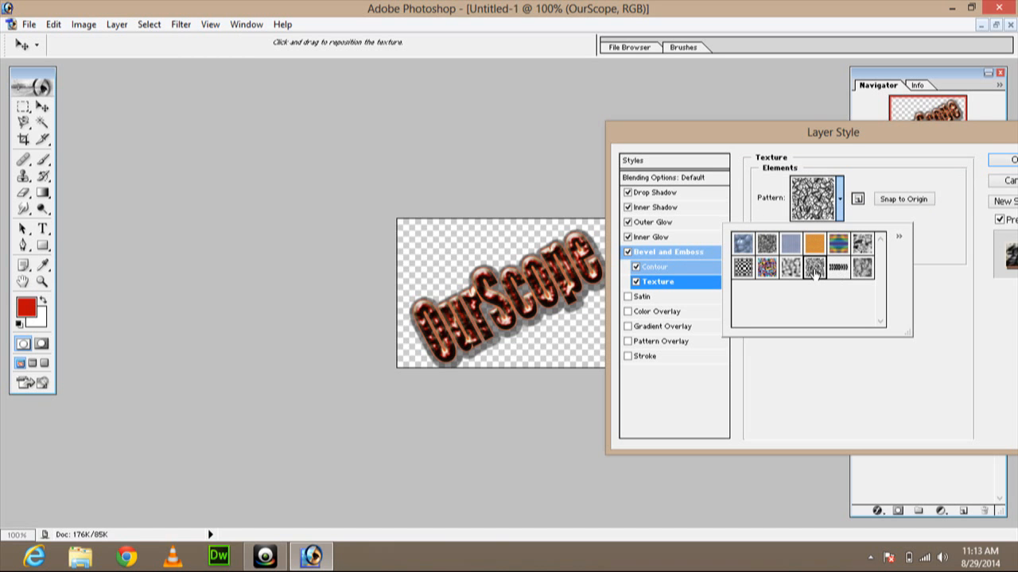
left_click(787, 273)
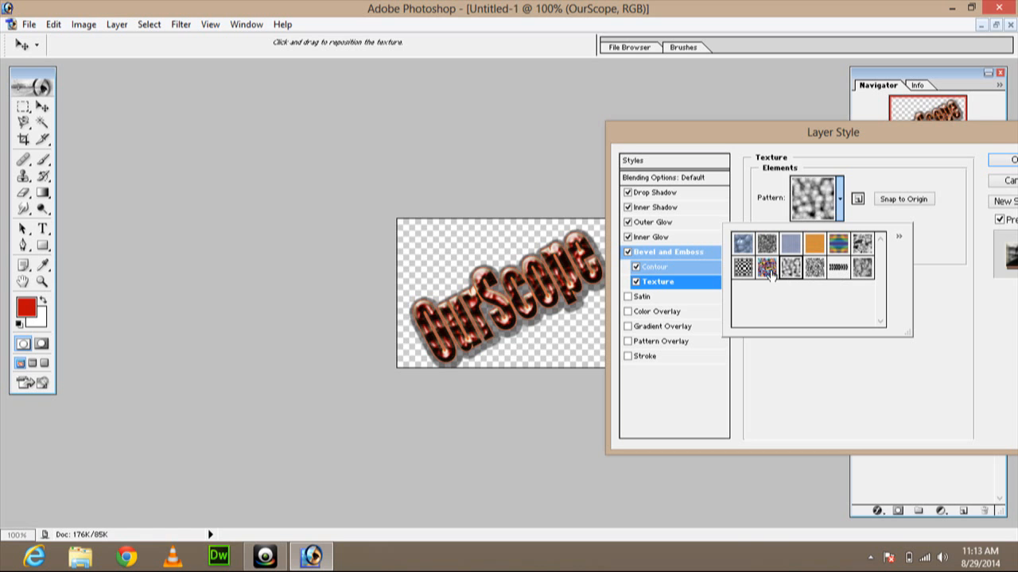
left_click(767, 270)
left_click(744, 272)
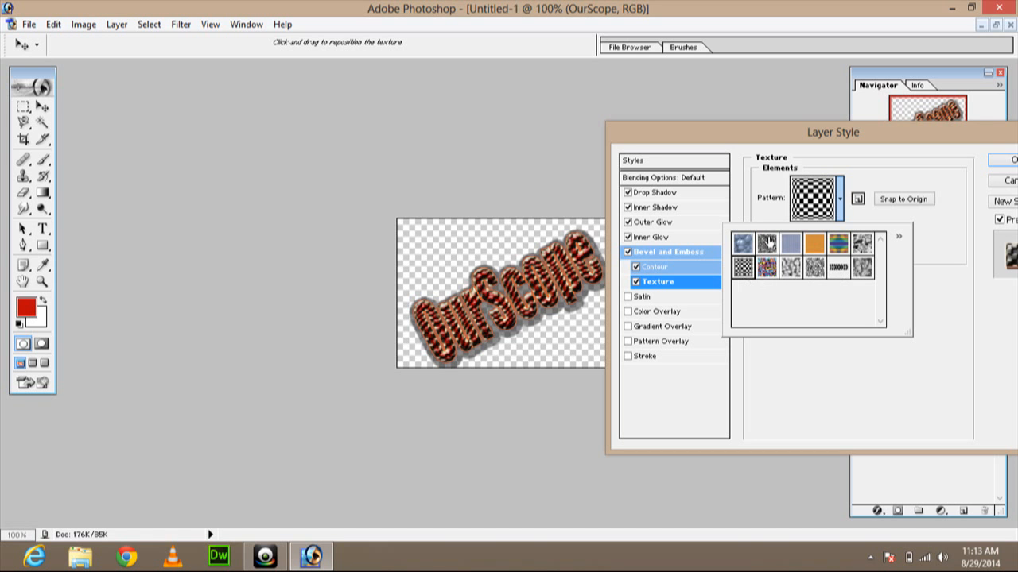
left_click(768, 243)
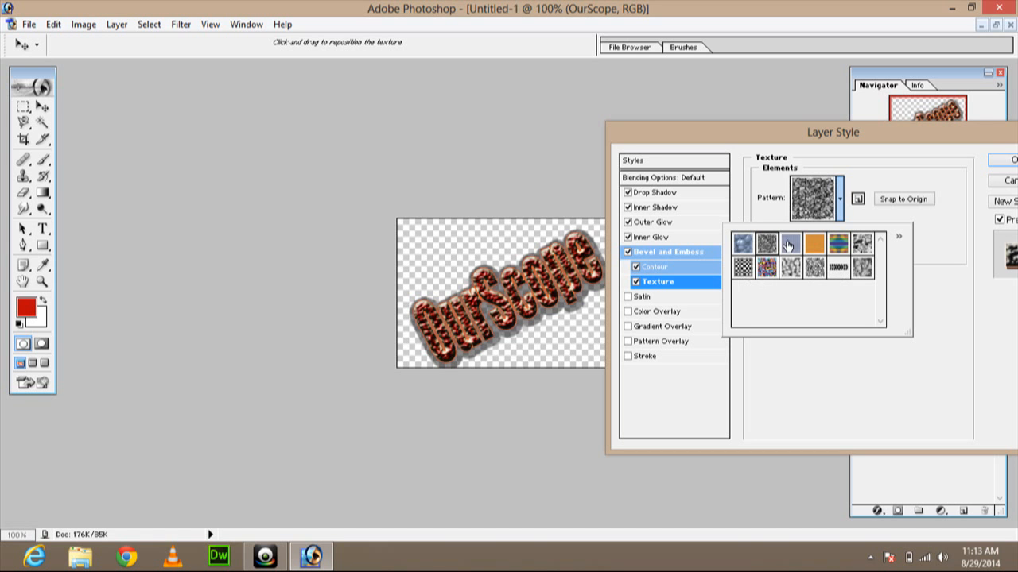
left_click(789, 246)
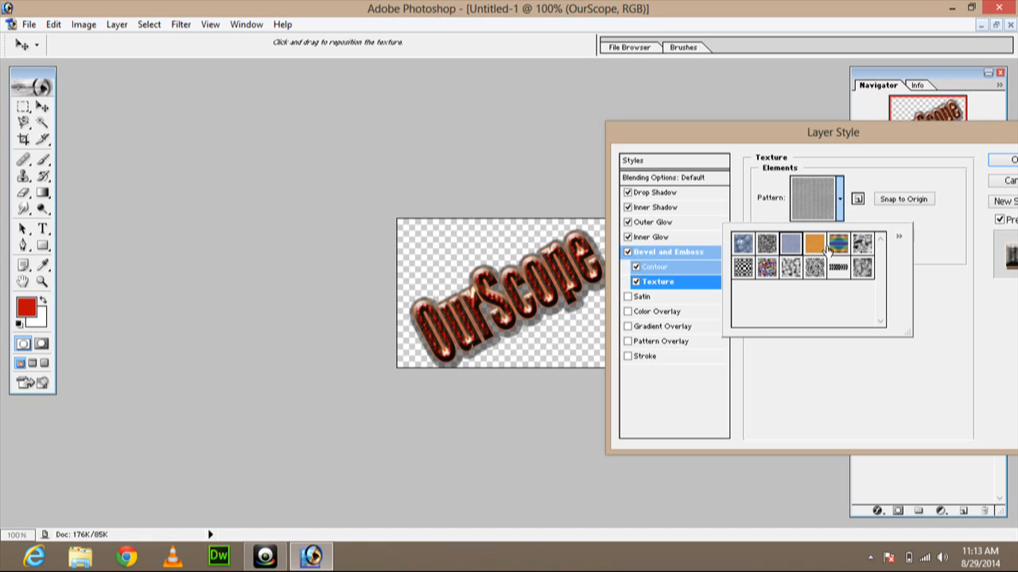
Enable the satin effect and set the bevel texture's scale to about 101%.
left_click(636, 299)
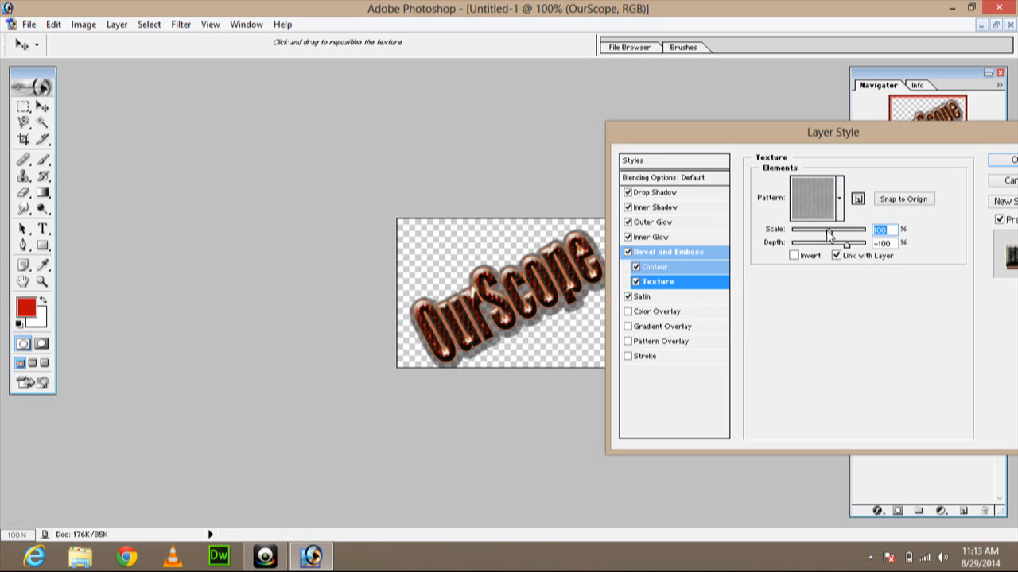
left_click_drag(827, 234, 830, 230)
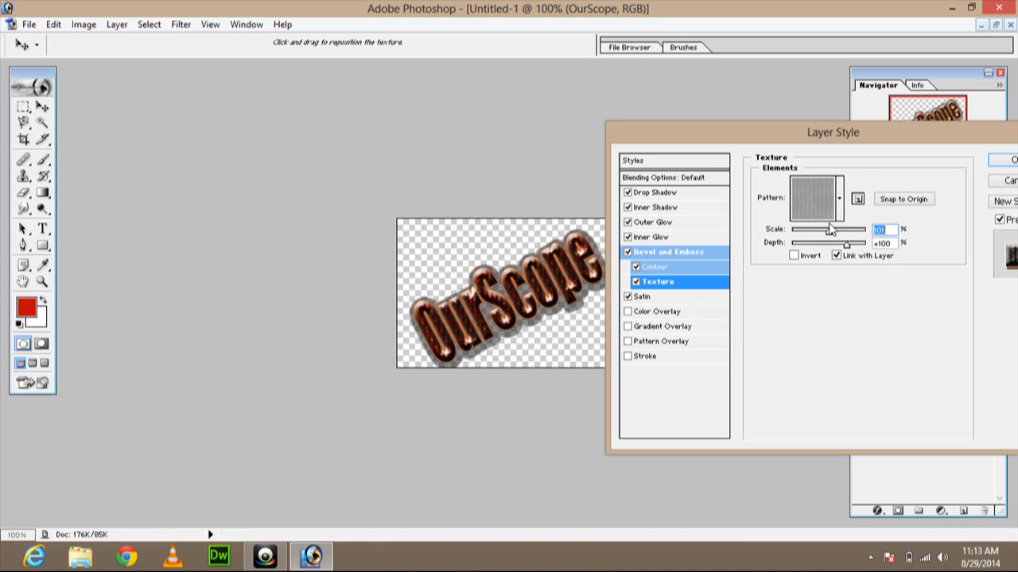
Add a red colour overlay at 100% opacity and a black-to-white linear gradient overlay with opacity about 96% and a slightly larger scale.
left_click(675, 315)
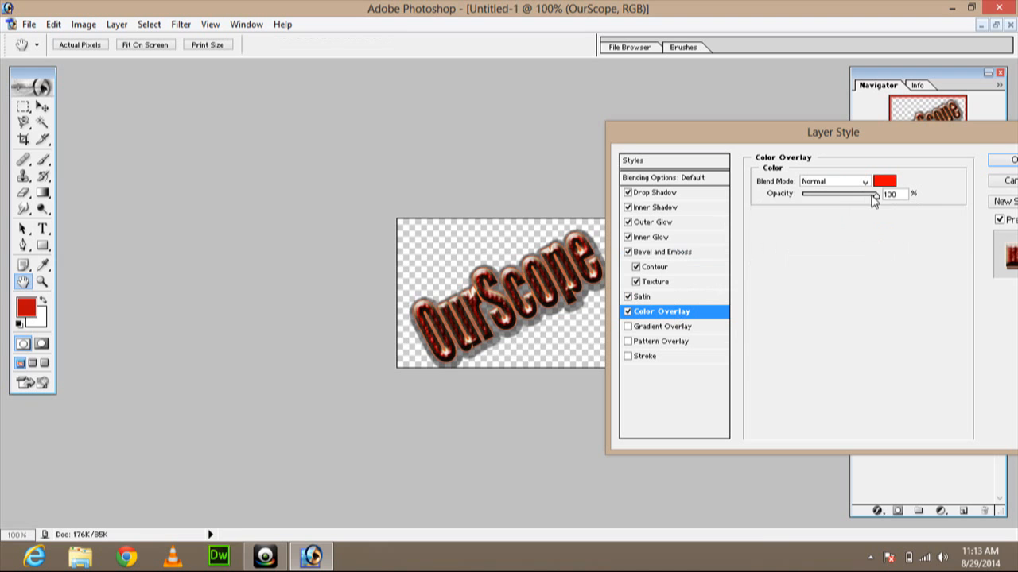
mouse_move(876, 195)
left_mouse_down()
mouse_move(815, 203)
mouse_move(879, 205)
left_mouse_up()
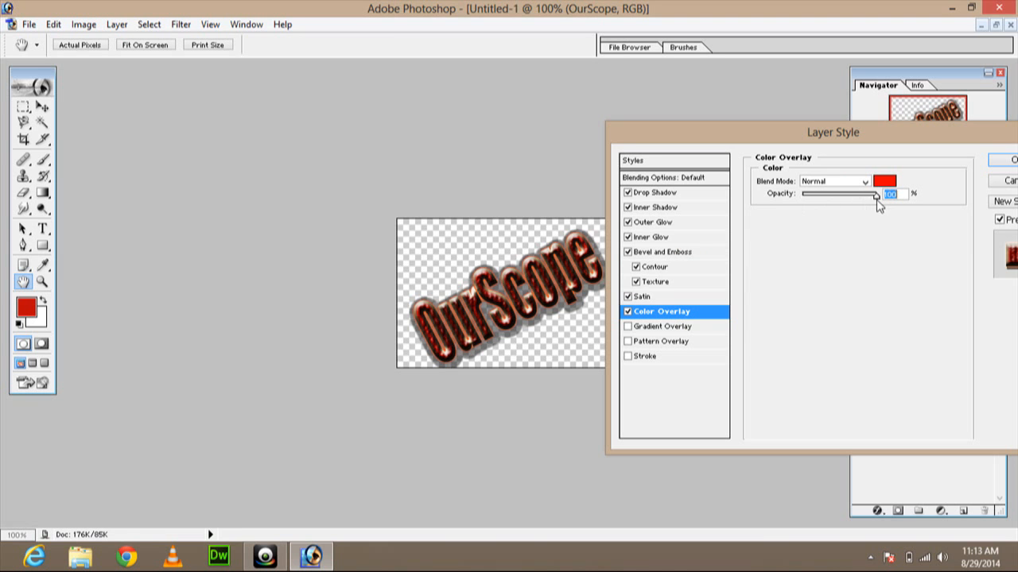
left_click(666, 326)
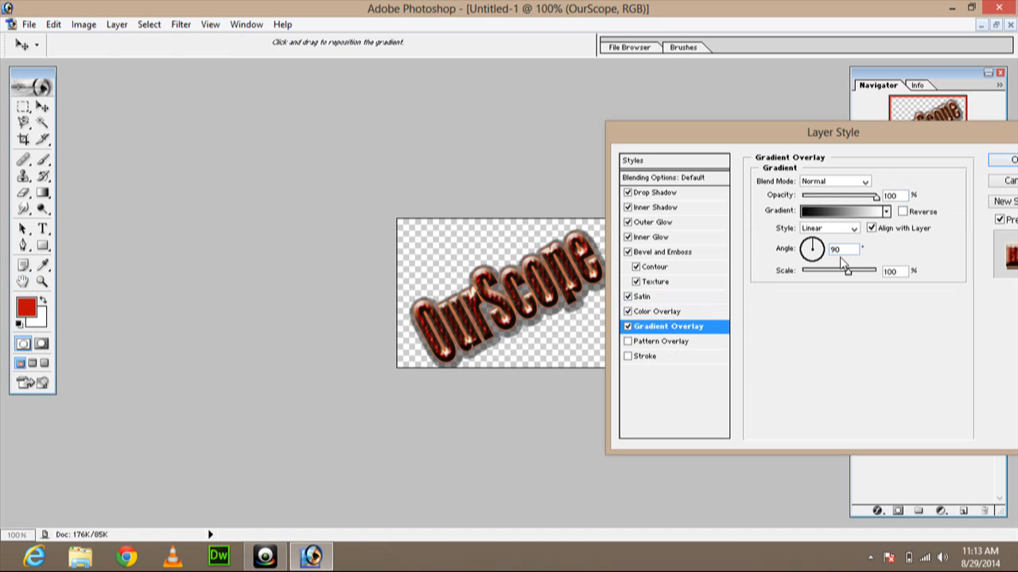
mouse_move(849, 271)
left_mouse_down()
mouse_move(822, 275)
mouse_move(849, 275)
left_mouse_up()
mouse_move(875, 196)
left_mouse_down()
mouse_move(827, 196)
mouse_move(875, 197)
left_mouse_up()
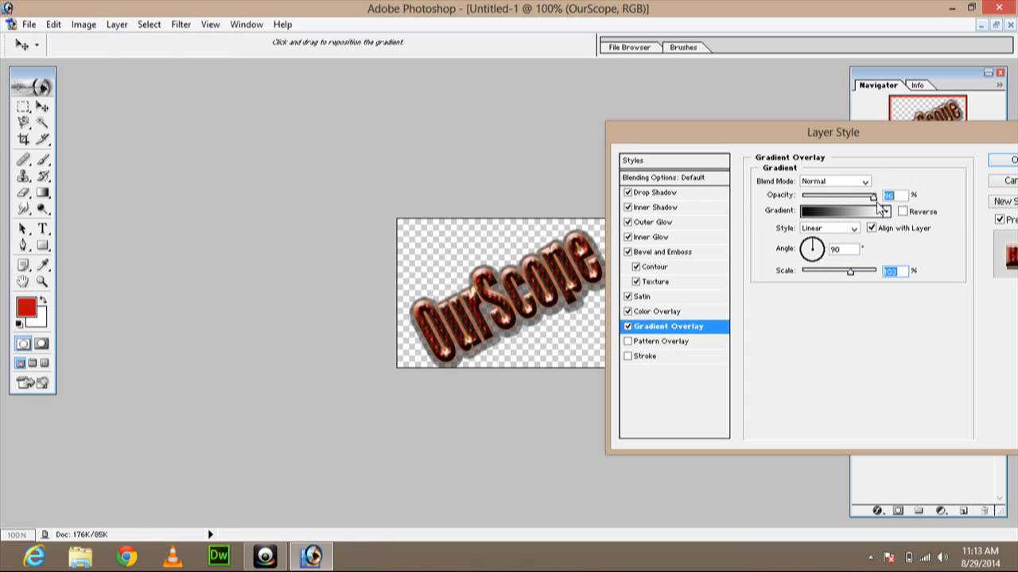
Add a pattern overlay with the blue bubbles pattern and increase its scale.
left_click(648, 343)
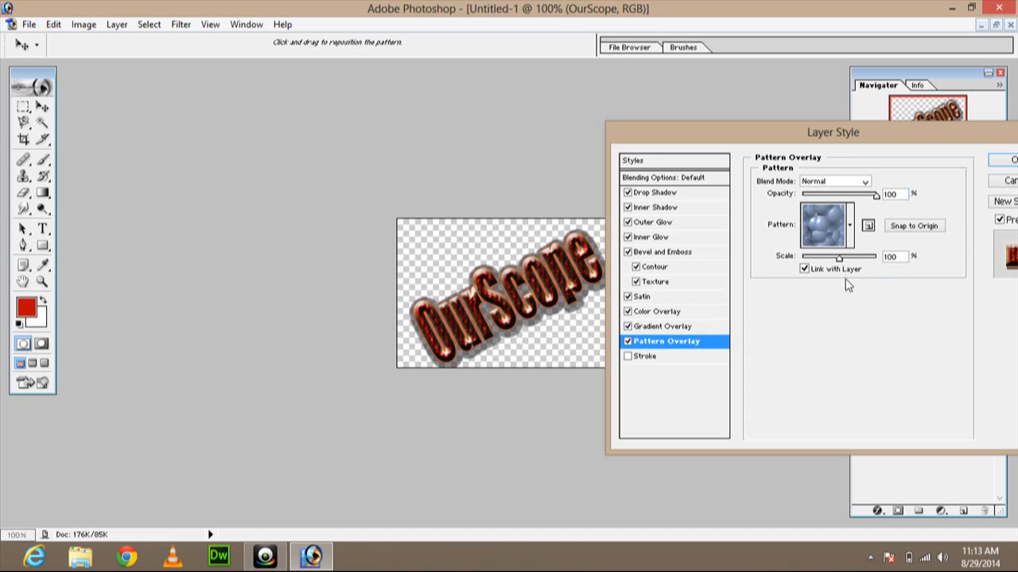
left_click_drag(839, 258, 861, 265)
Try a 3 px red outside stroke on the OurScope layer, remove it again and apply the layer styles.
left_click(650, 357)
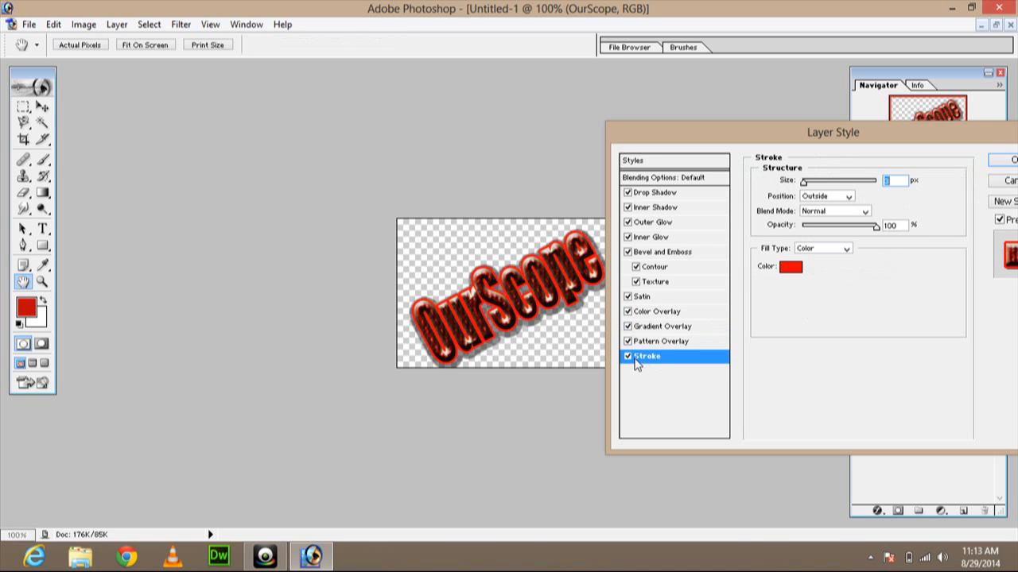
left_click(628, 356)
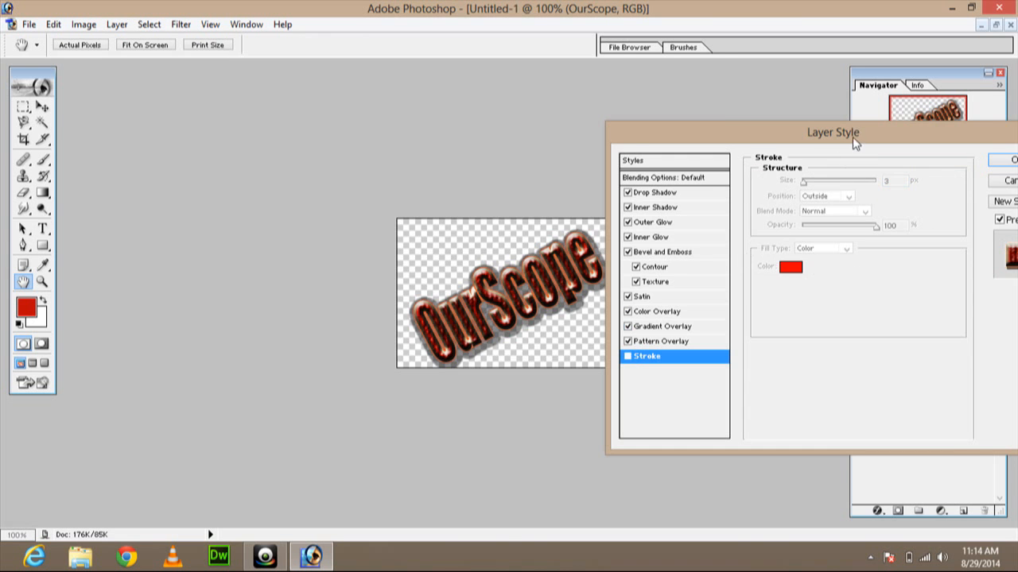
left_click_drag(853, 137, 646, 116)
left_click(818, 138)
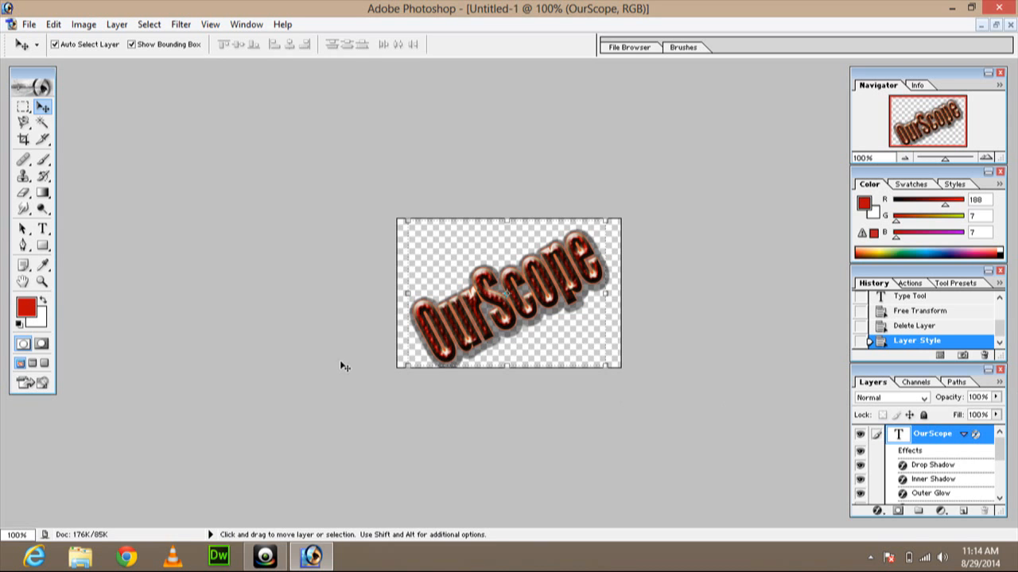
Change the OurScope text's colour to light violet-blue, hex 847CEA, and commit the text edit.
left_click(43, 229)
double_click(494, 314)
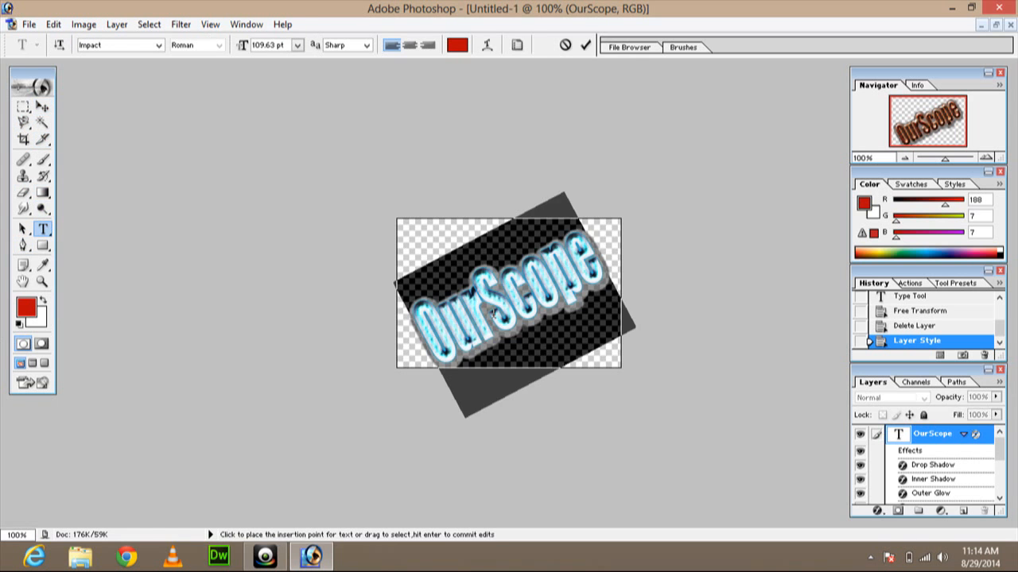
left_click(26, 307)
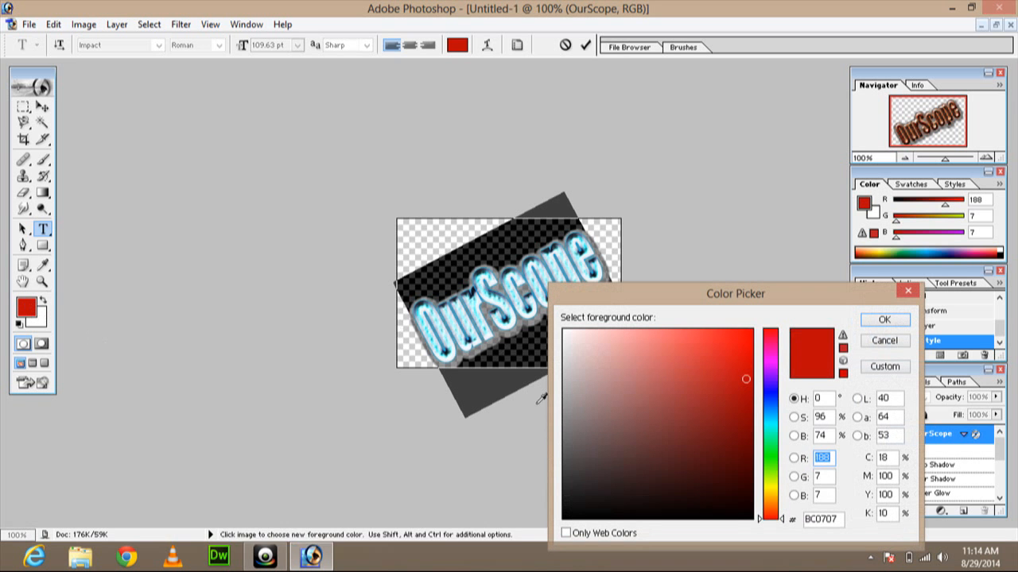
left_click_drag(762, 426, 763, 390)
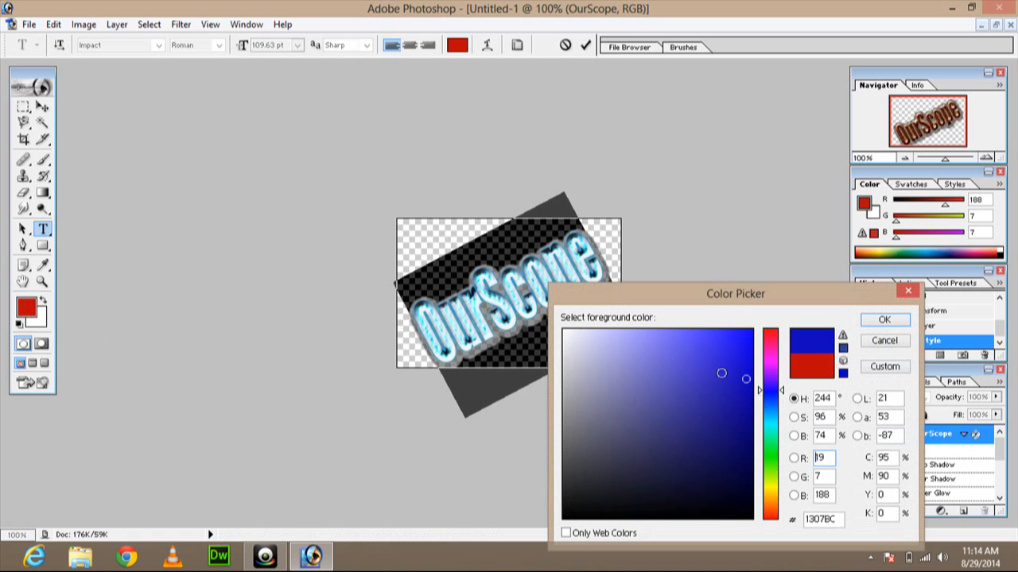
left_click(615, 340)
left_click_drag(614, 340, 652, 345)
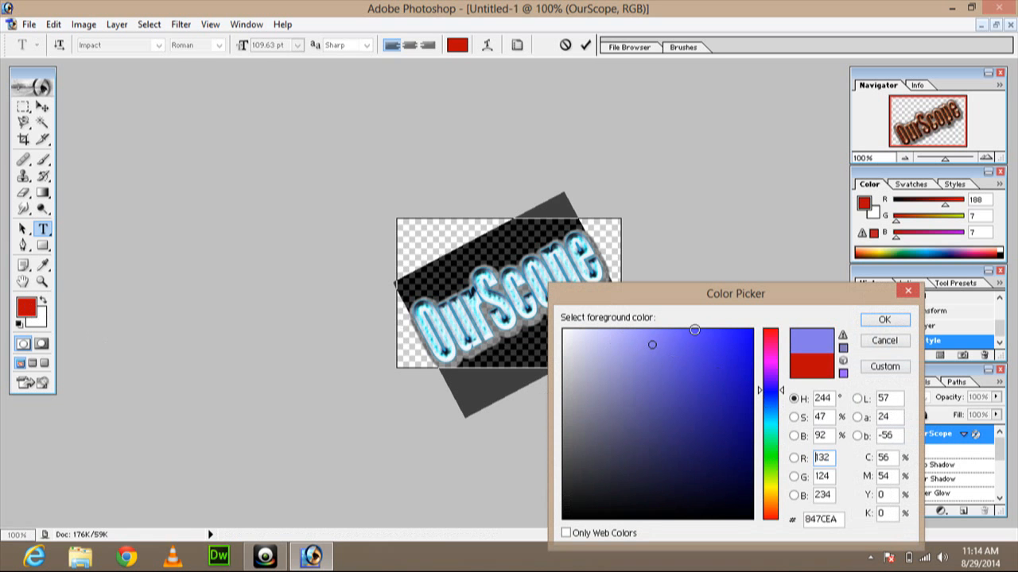
left_click(891, 320)
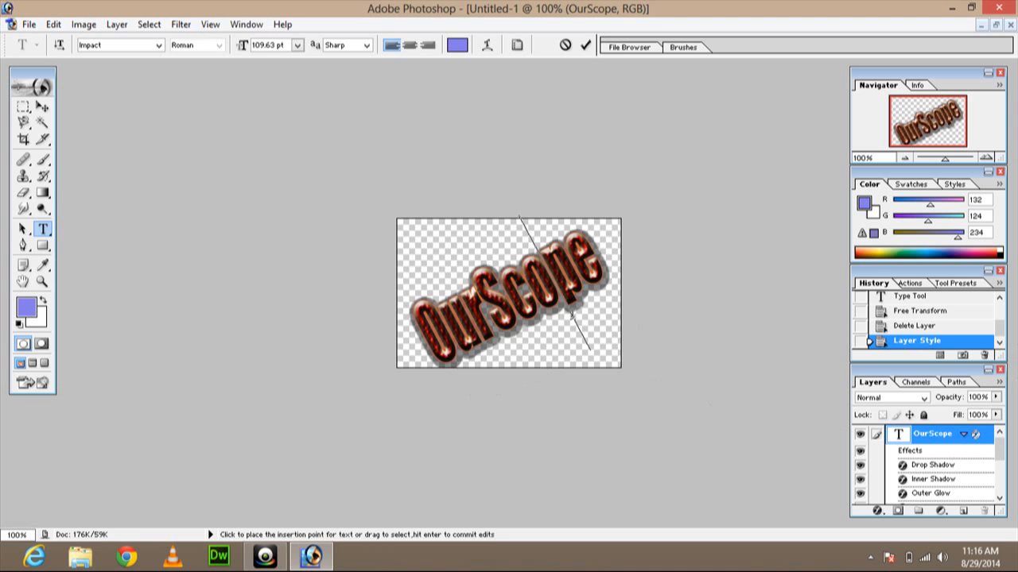
left_click(32, 105)
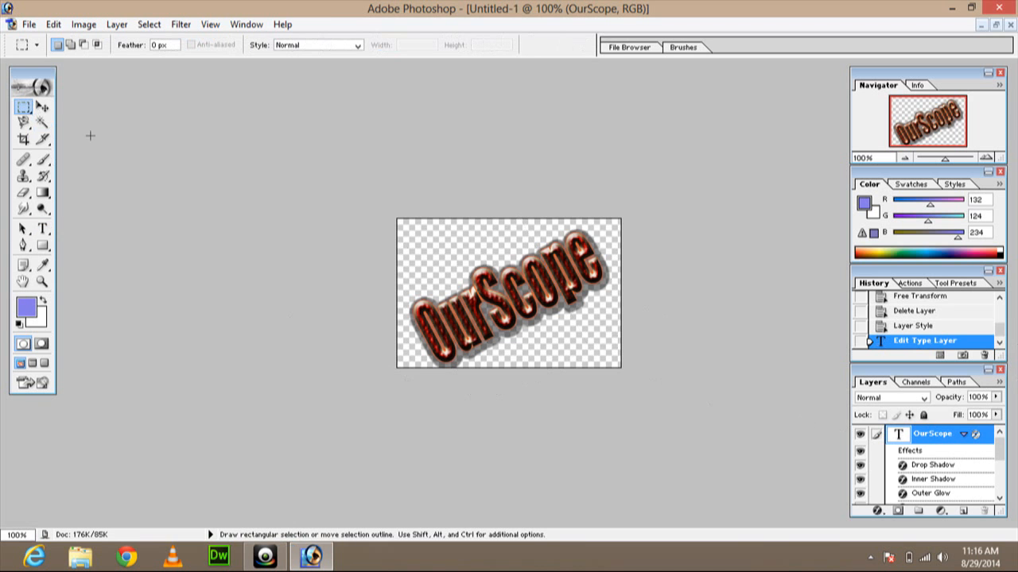
Save a PNG copy of the logo to the desktop as Untitled-1 copy.png.
left_click(28, 24)
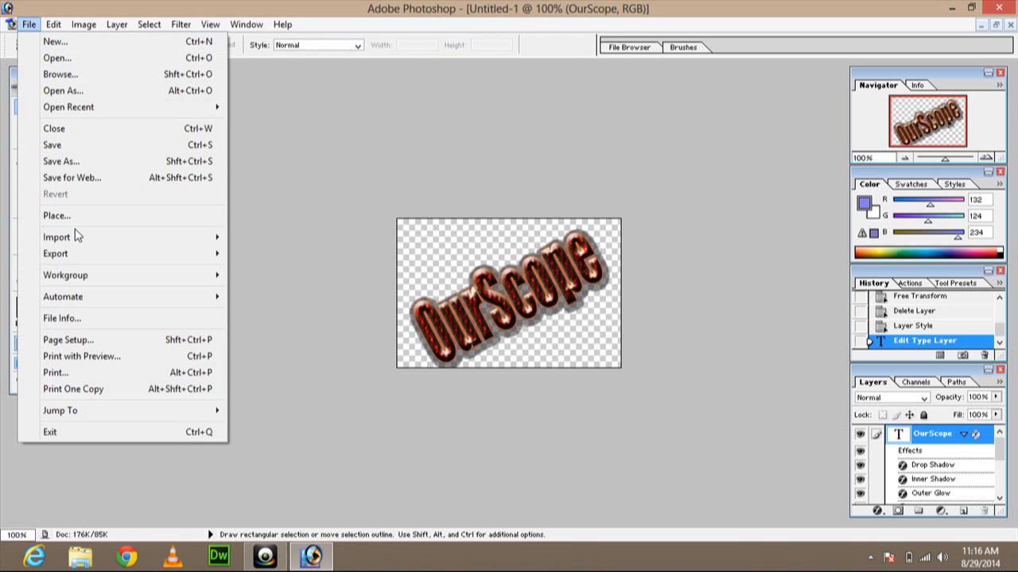
left_click(131, 161)
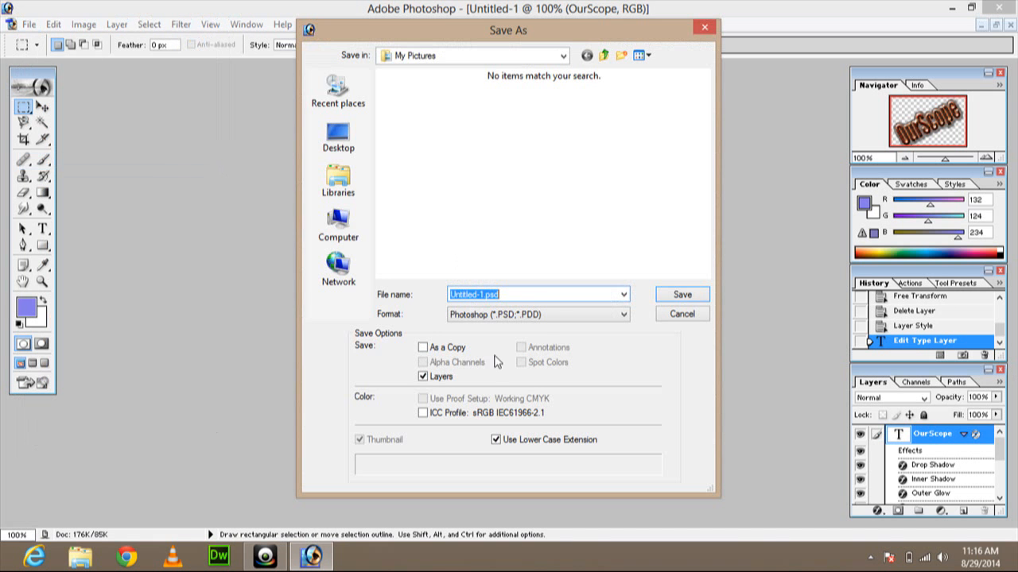
left_click(556, 313)
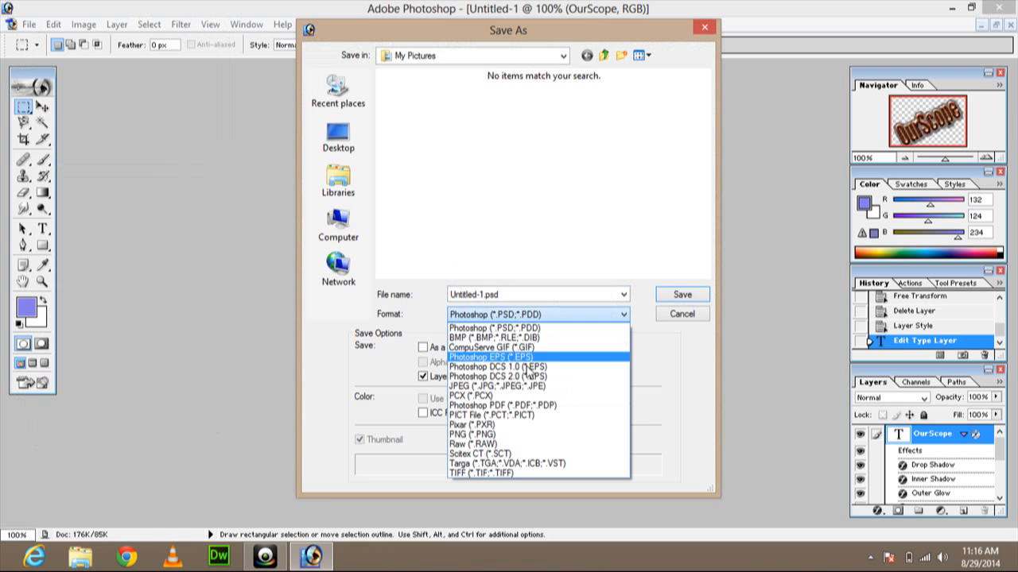
left_click(496, 435)
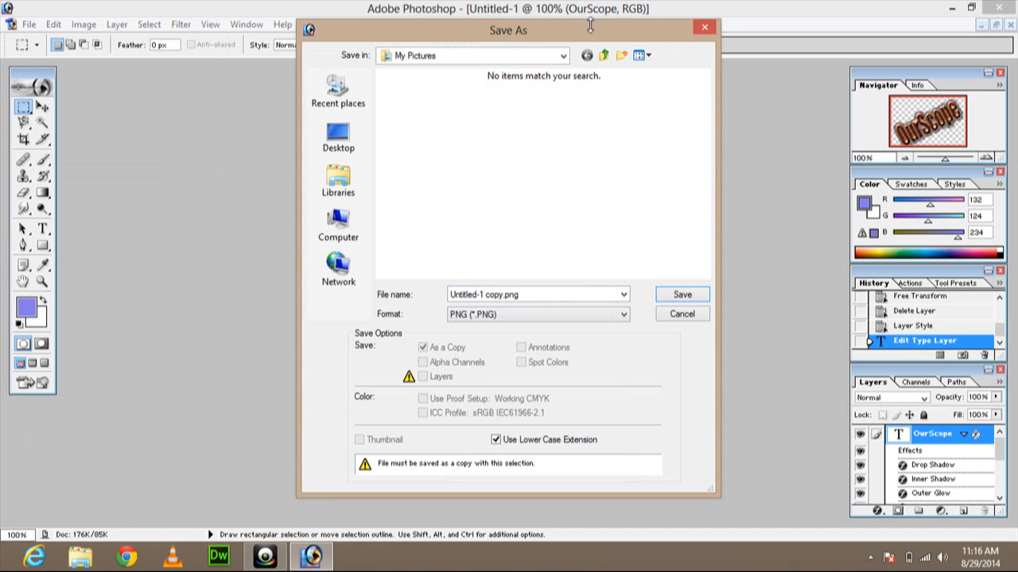
left_click_drag(589, 29, 916, 81)
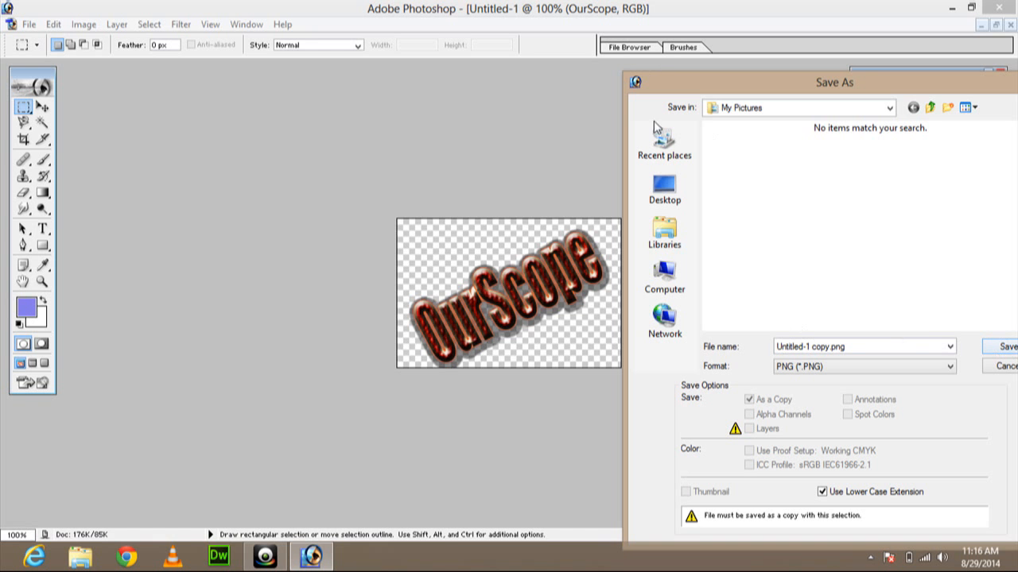
left_click(665, 189)
left_click(1004, 347)
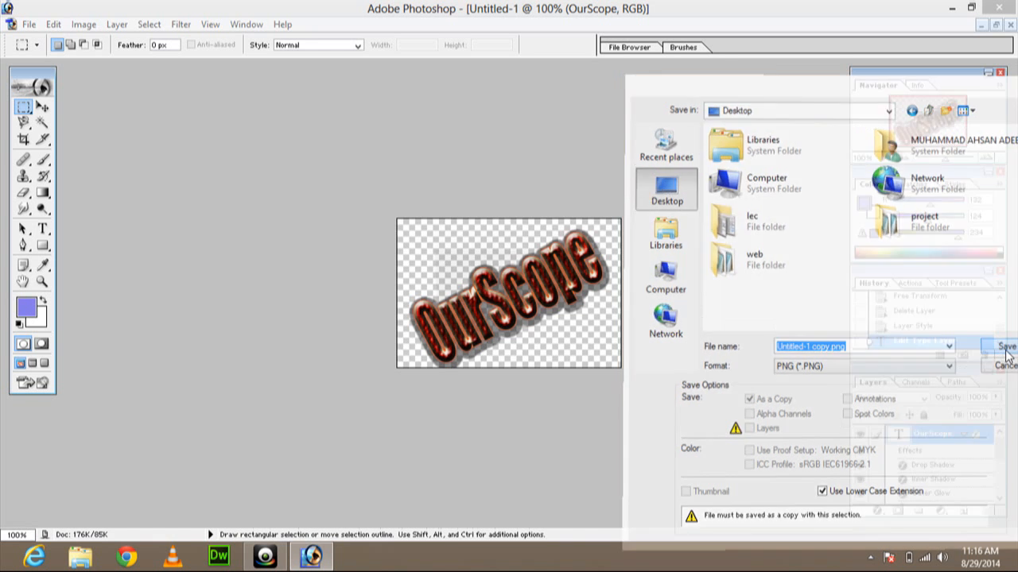
left_click(566, 263)
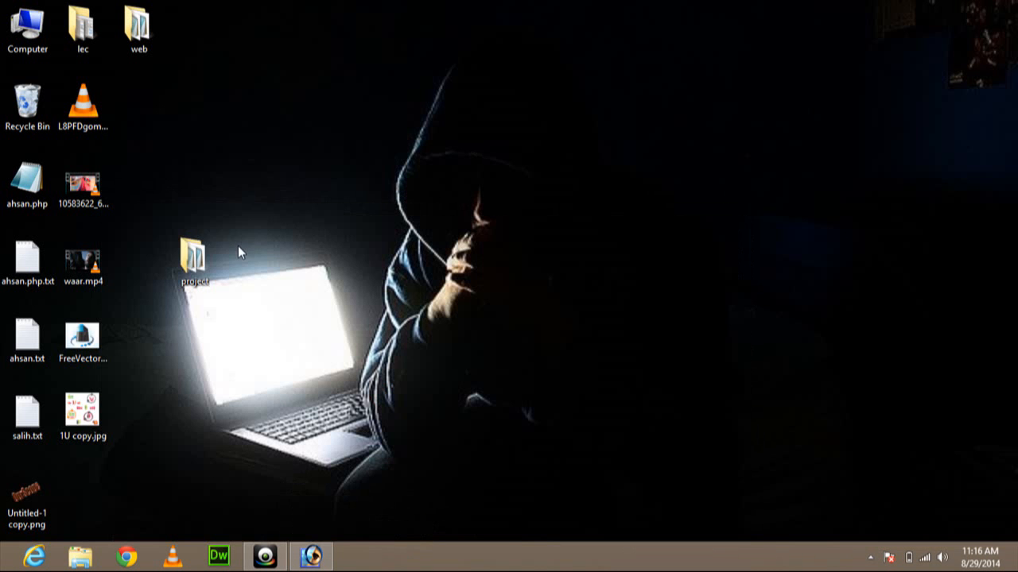
Preview the saved Untitled-1 copy.png from the desktop in Windows Photo Viewer.
left_click(32, 489)
right_click(32, 487)
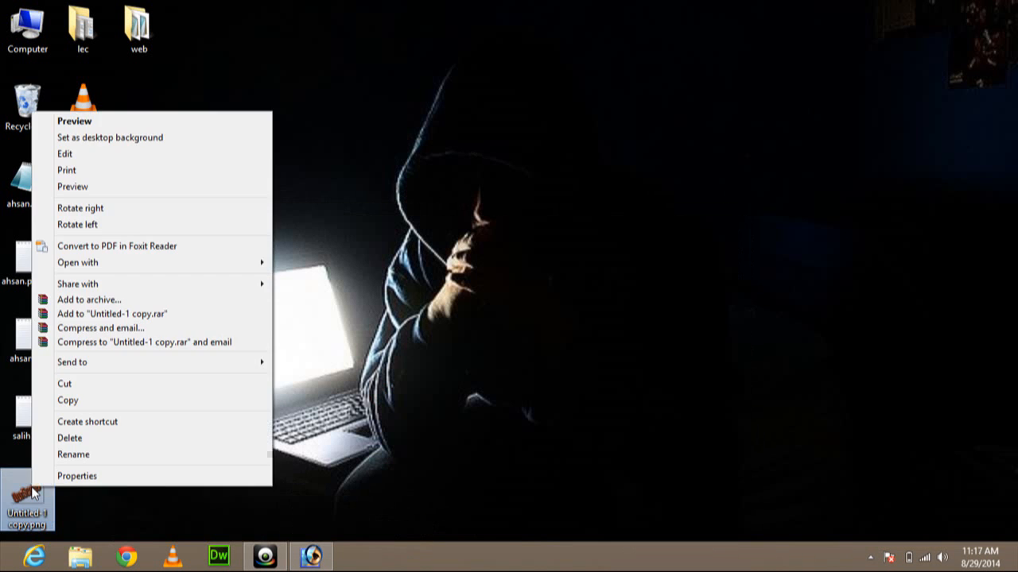
left_click(196, 188)
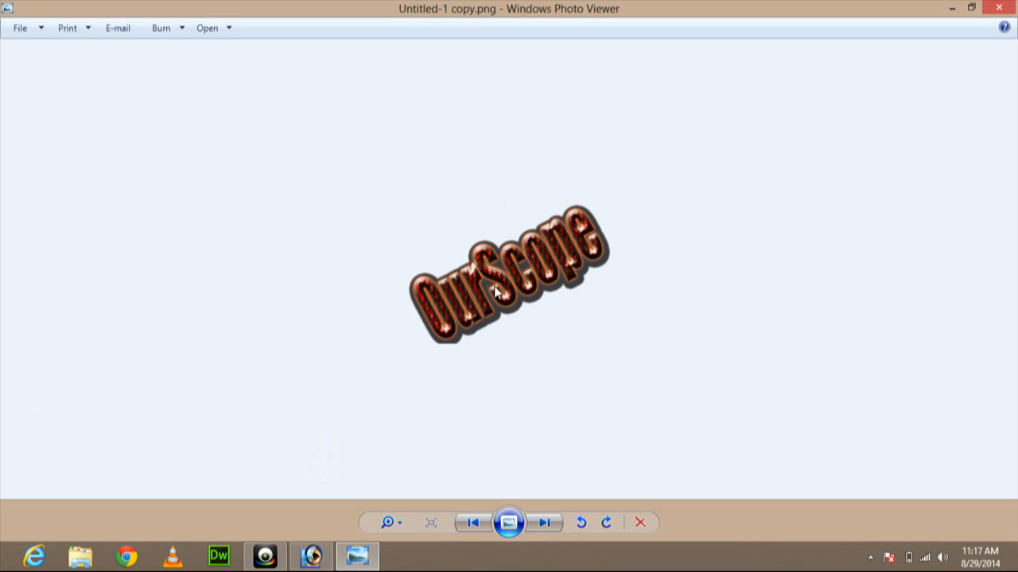
Close the logo preview and open FreeVector-Technology-Logo.jpg from the desktop in Photoshop, discarding its embedded colour profile.
left_click(999, 8)
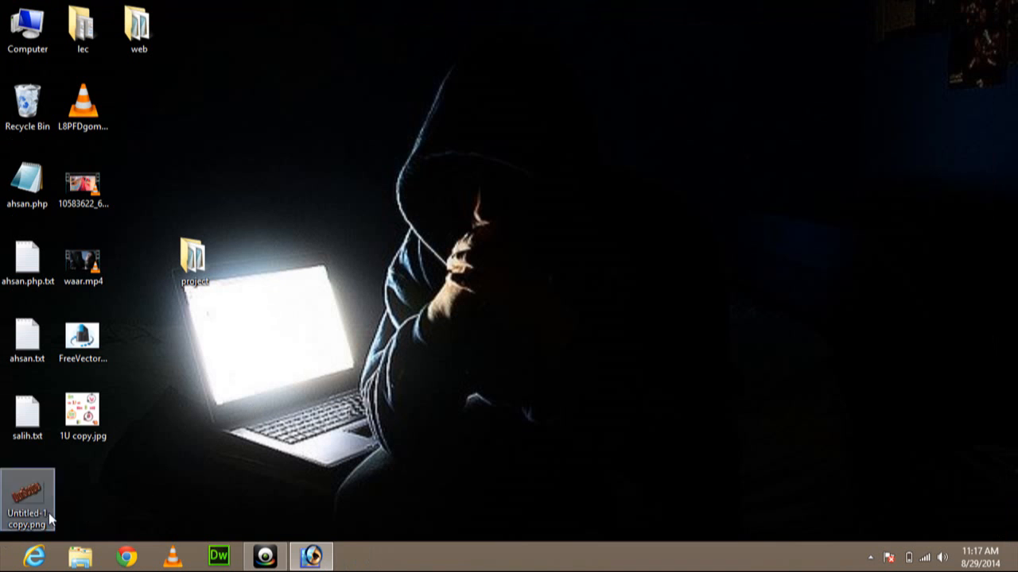
right_click(5, 512)
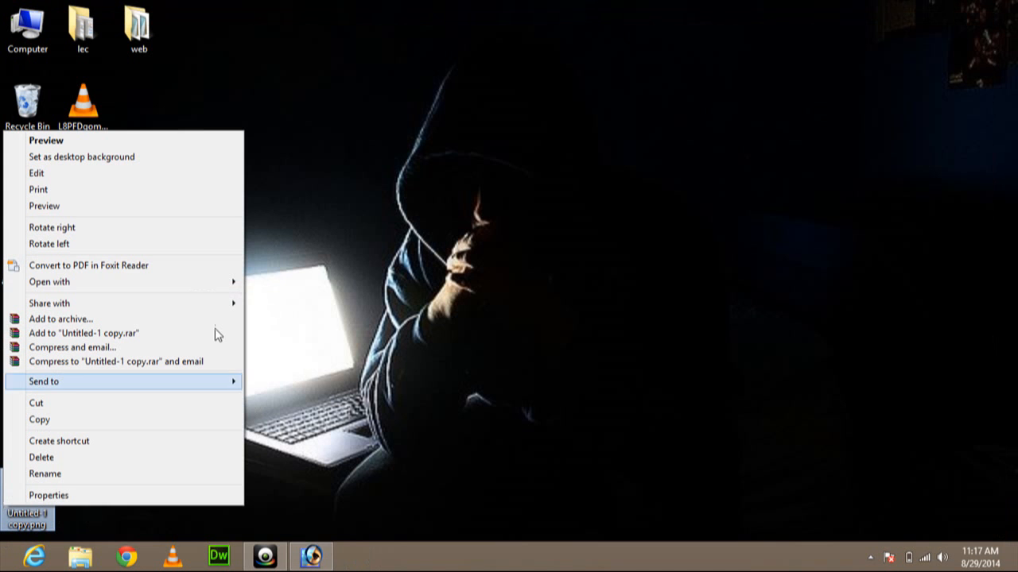
left_click(457, 57)
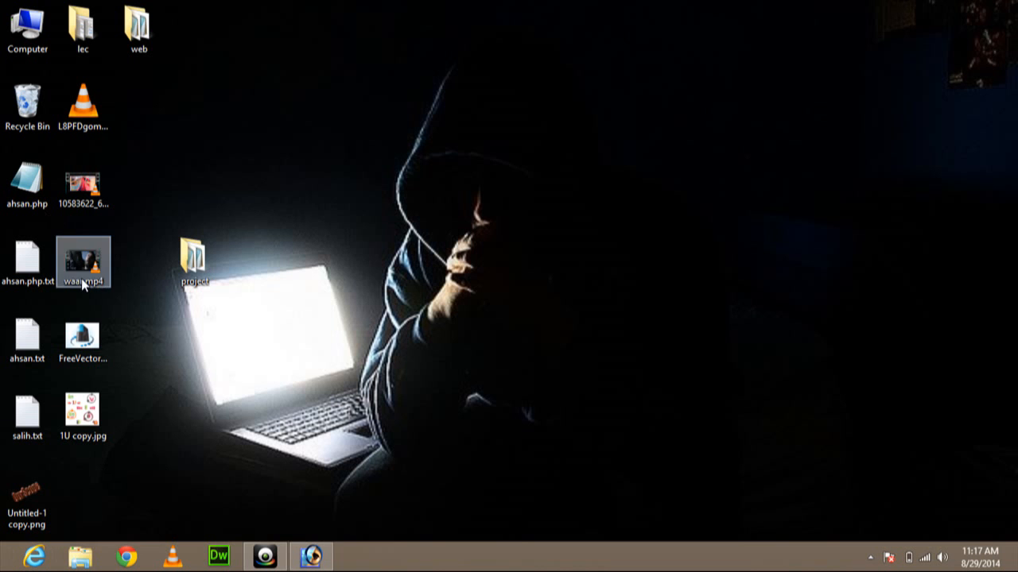
left_click_drag(79, 322, 335, 228)
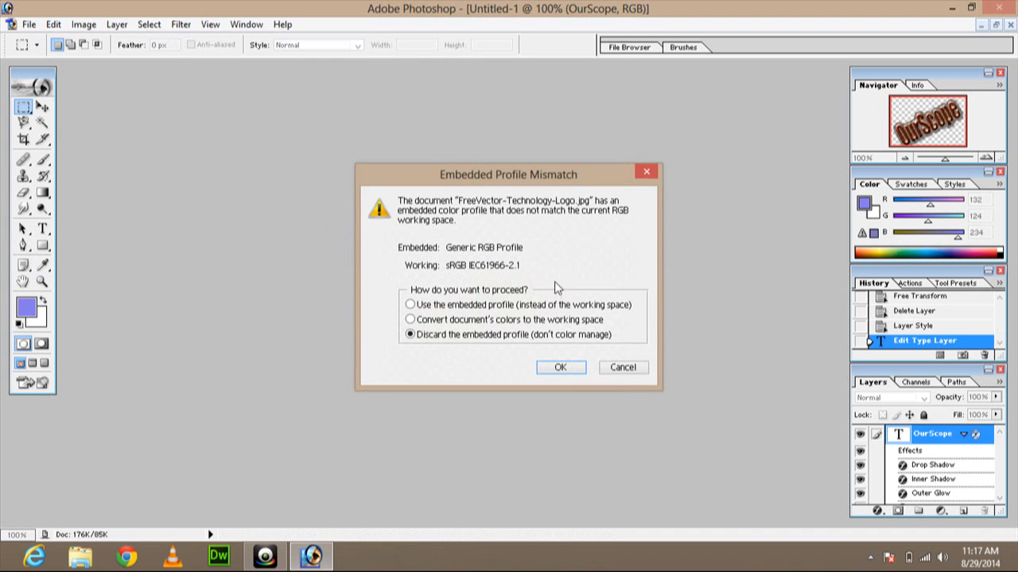
left_click(566, 374)
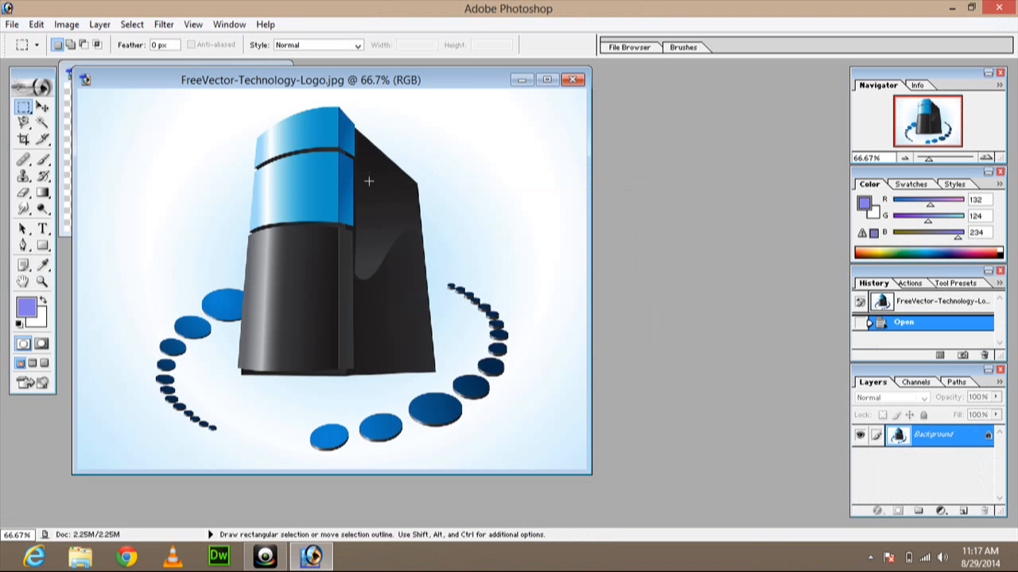
Select the light-blue stripes on the tower's two upper front panels with the Magic Wand at tolerance 32, adding each area to the selection.
left_click(42, 122)
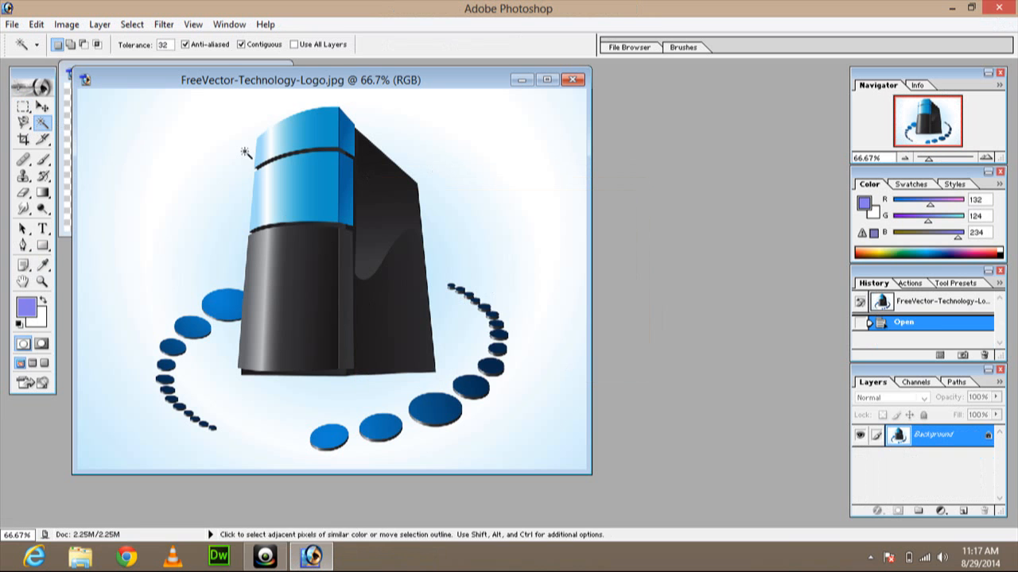
left_click(296, 188)
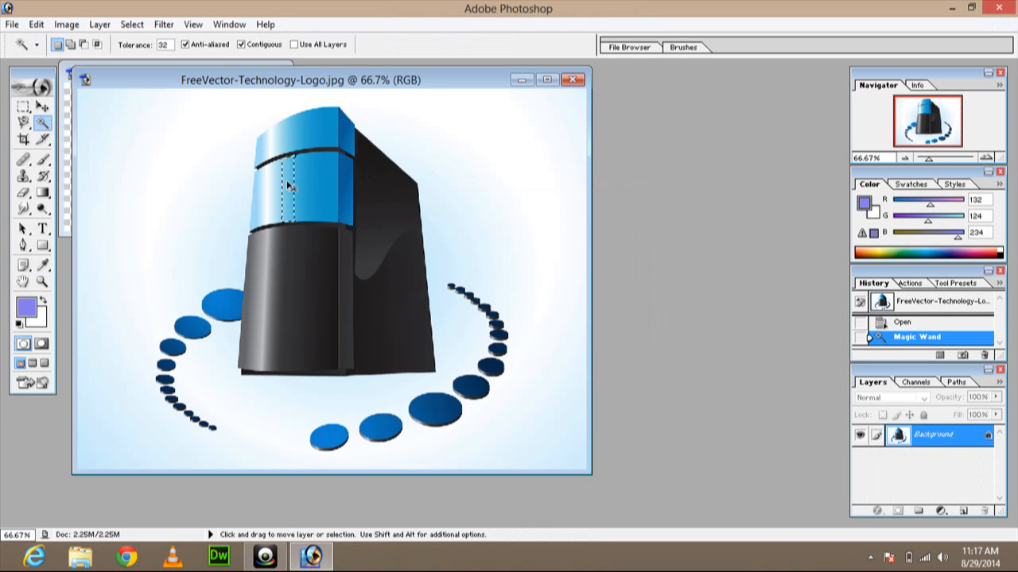
left_click(279, 185)
left_click(322, 183, "shift")
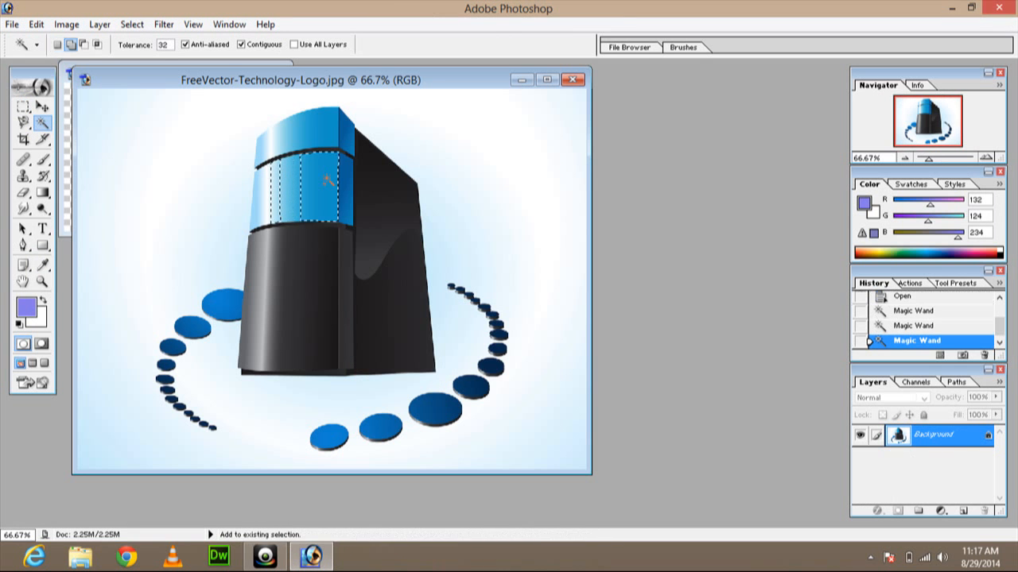
left_click(324, 181, "shift")
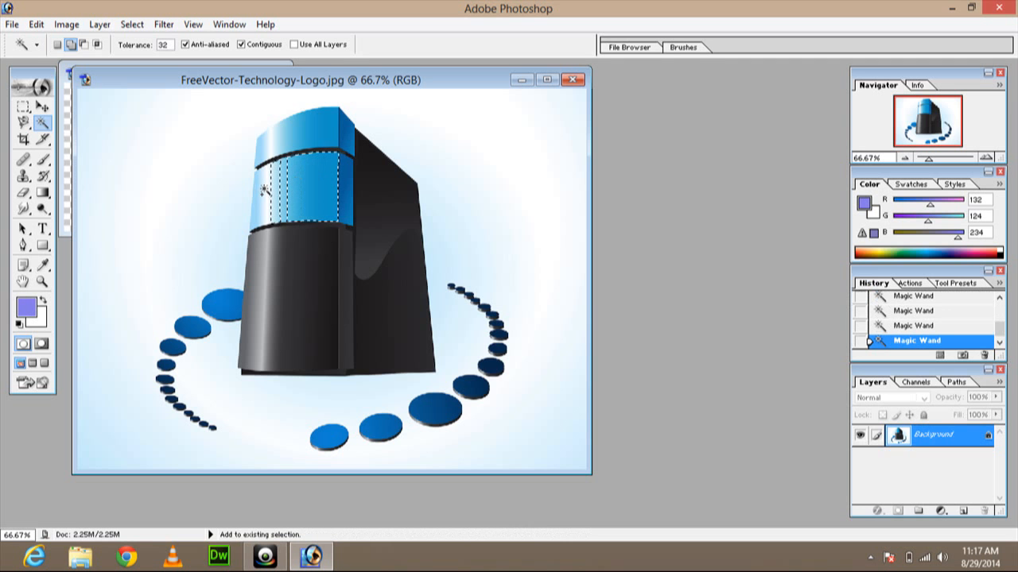
left_click(267, 192, "shift")
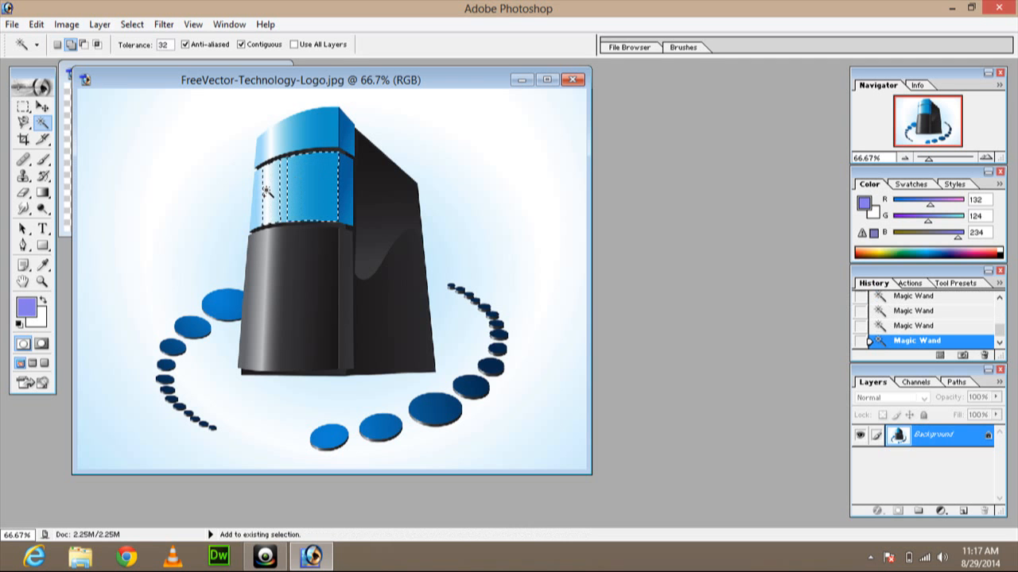
left_click(290, 145, "shift")
left_click(309, 138, "shift")
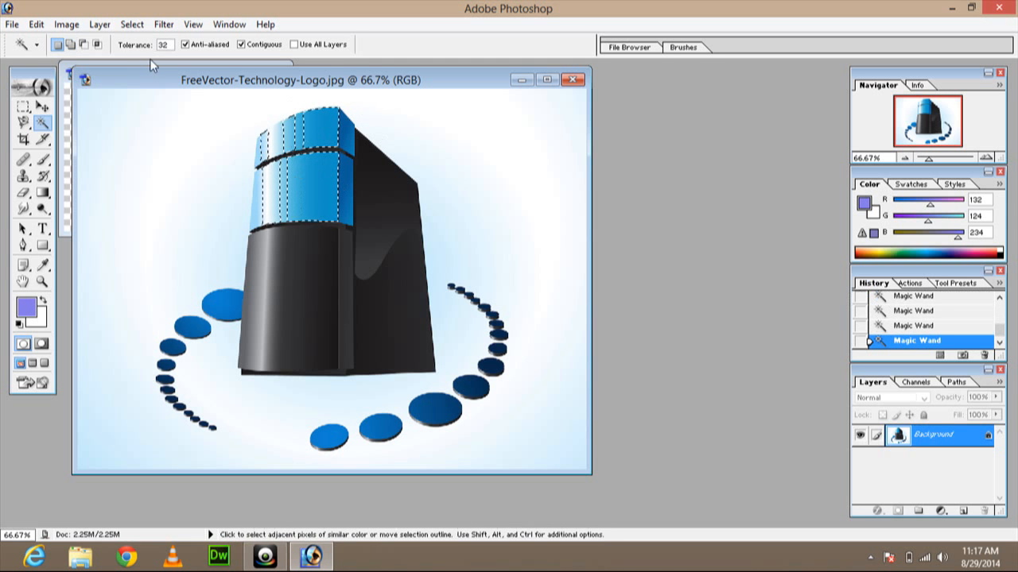
Apply Replace Color to the selected blue panel areas with hue +115, saturation +48 and lightness -11.
left_click(66, 24)
mouse_move(91, 64)
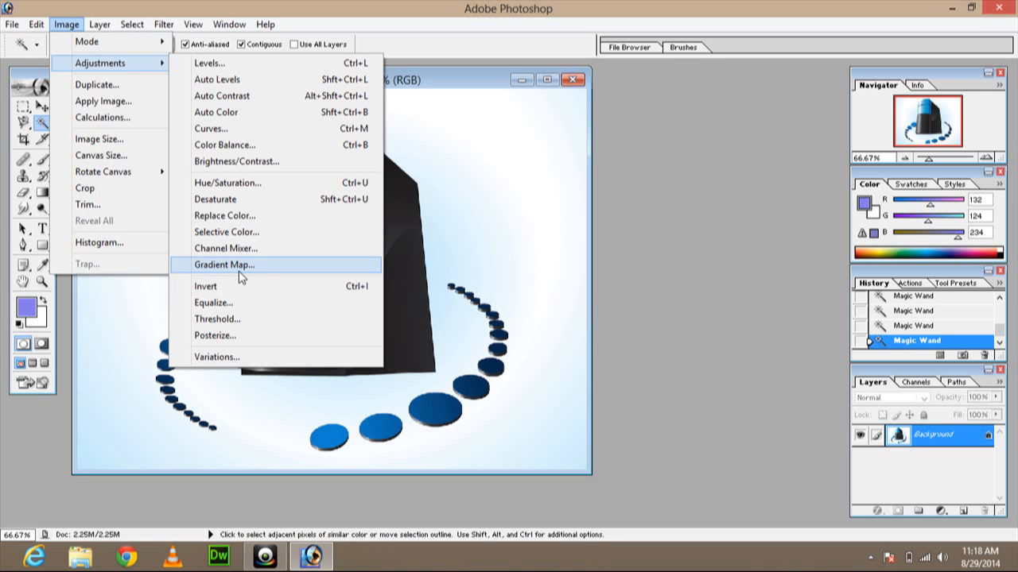
left_click(274, 218)
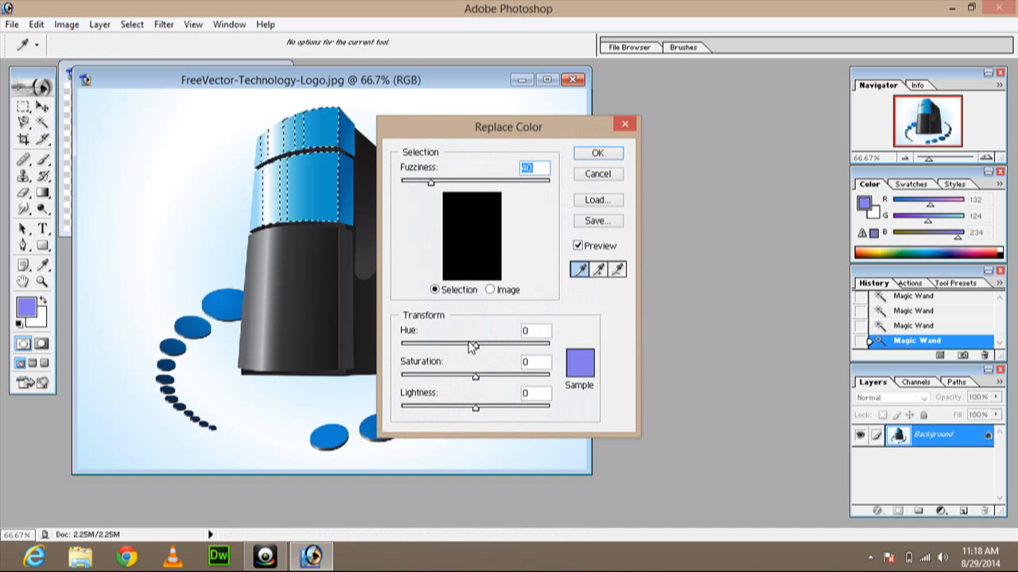
left_click_drag(471, 347, 425, 346)
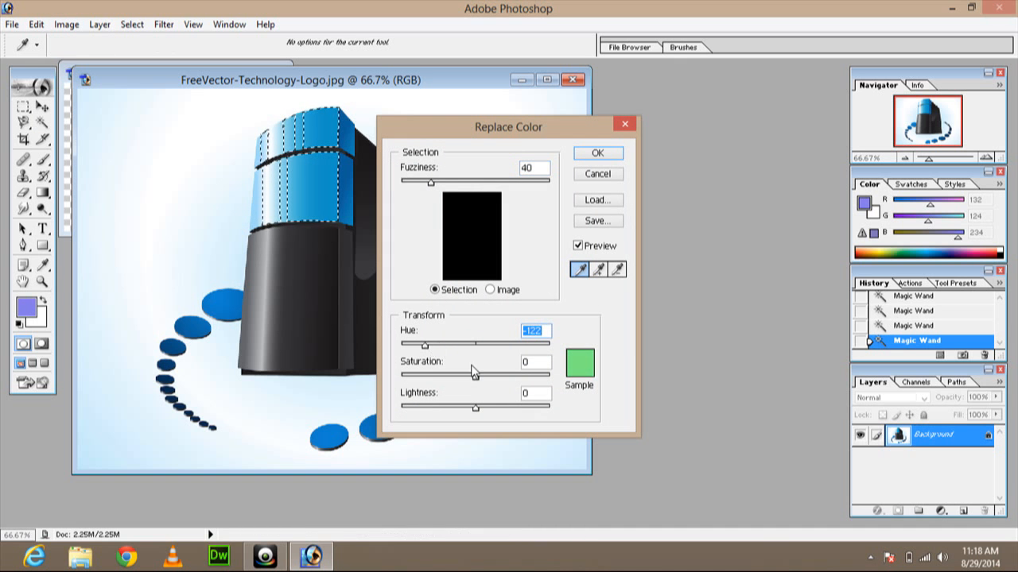
left_click_drag(474, 372, 400, 407)
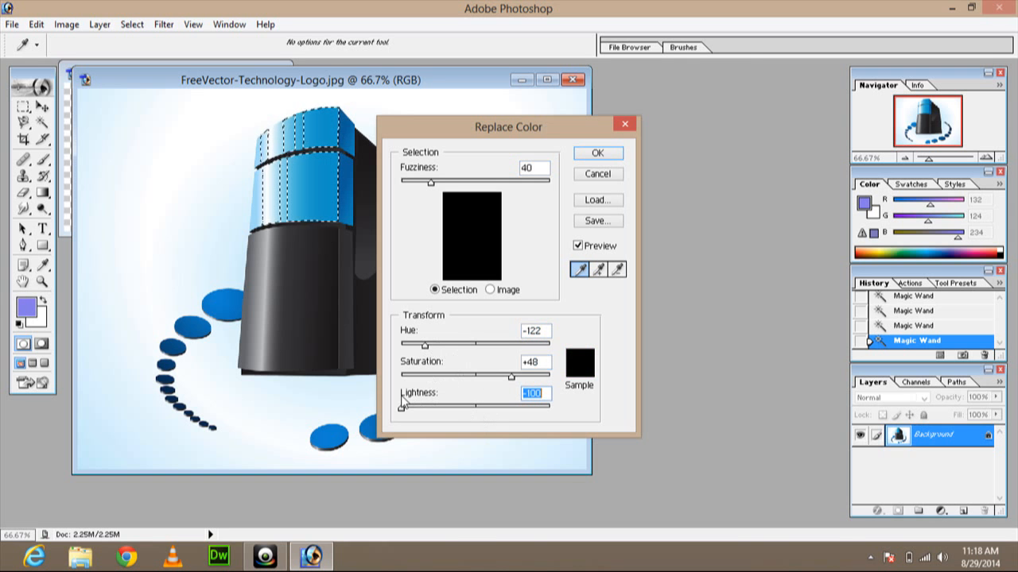
left_click(497, 293)
left_click_drag(424, 346, 524, 347)
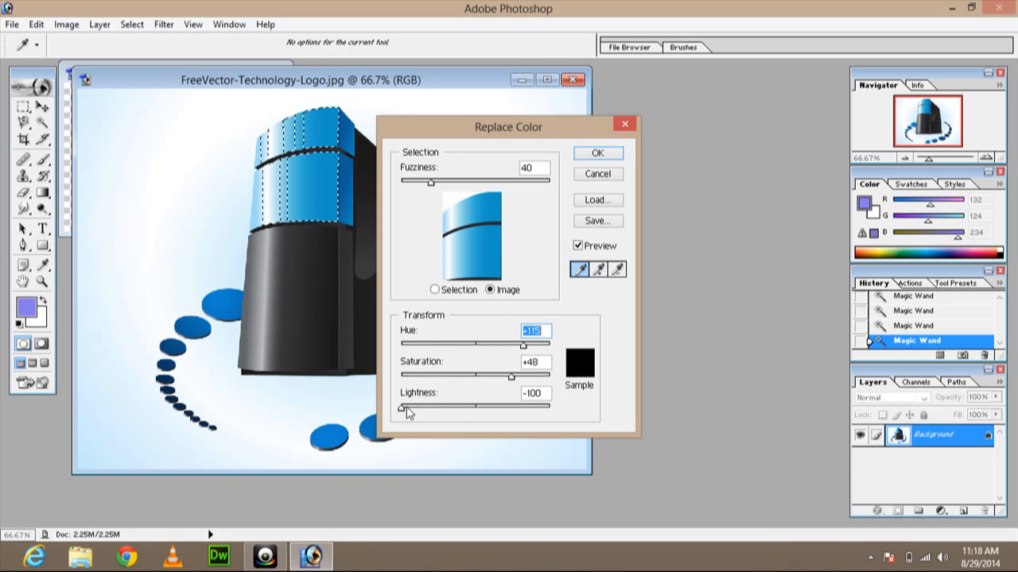
left_click_drag(403, 408, 468, 405)
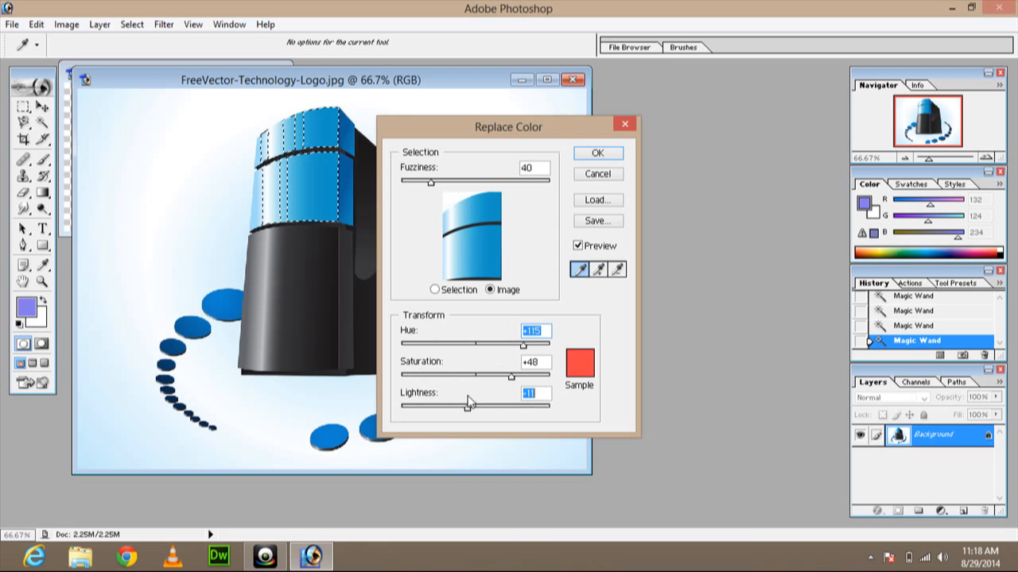
left_click(598, 153)
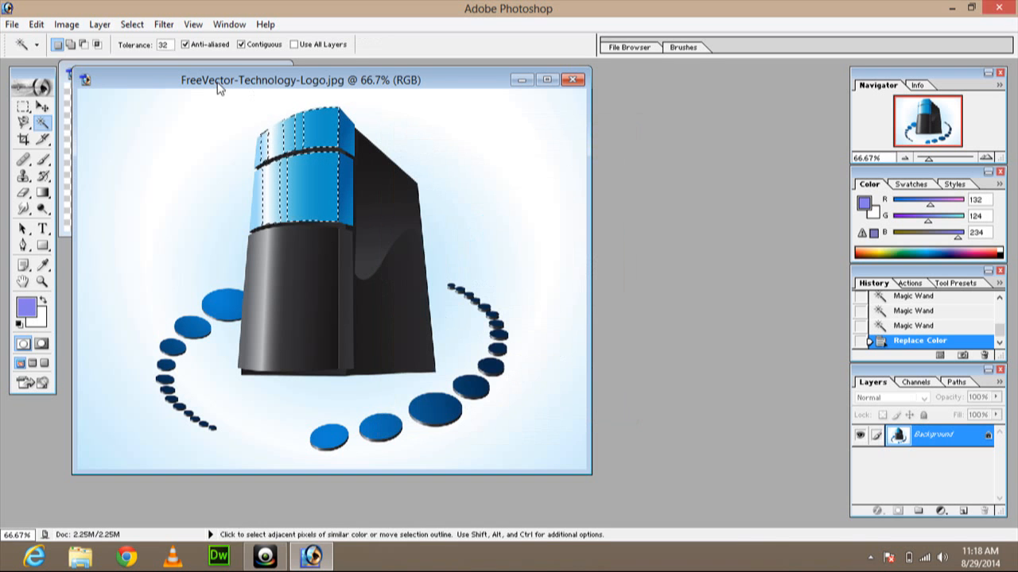
Apply Color Balance to the selected panel areas' midtones with levels +77, -87 and -95, and deselect.
left_click(95, 25)
mouse_move(67, 25)
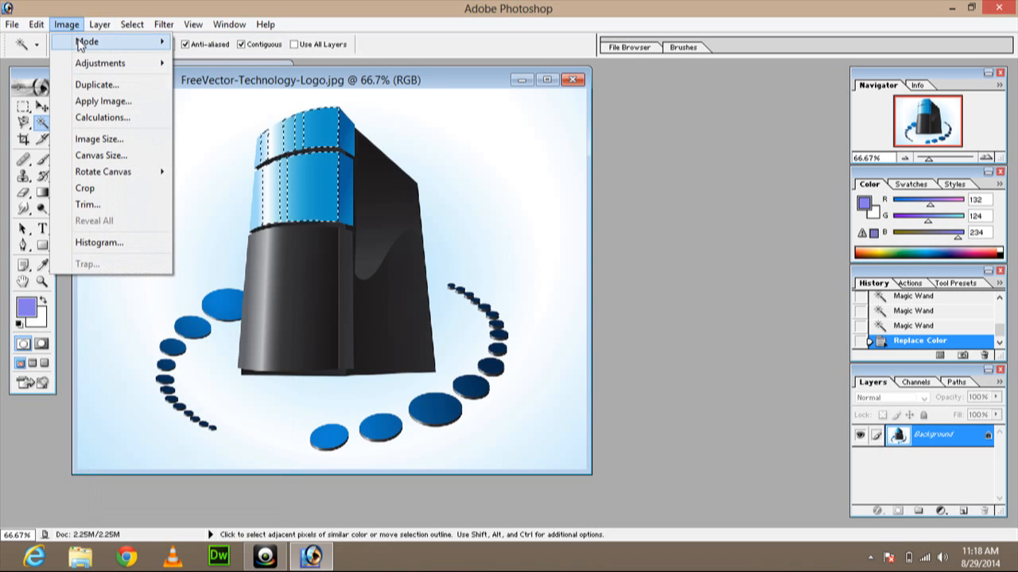
mouse_move(86, 41)
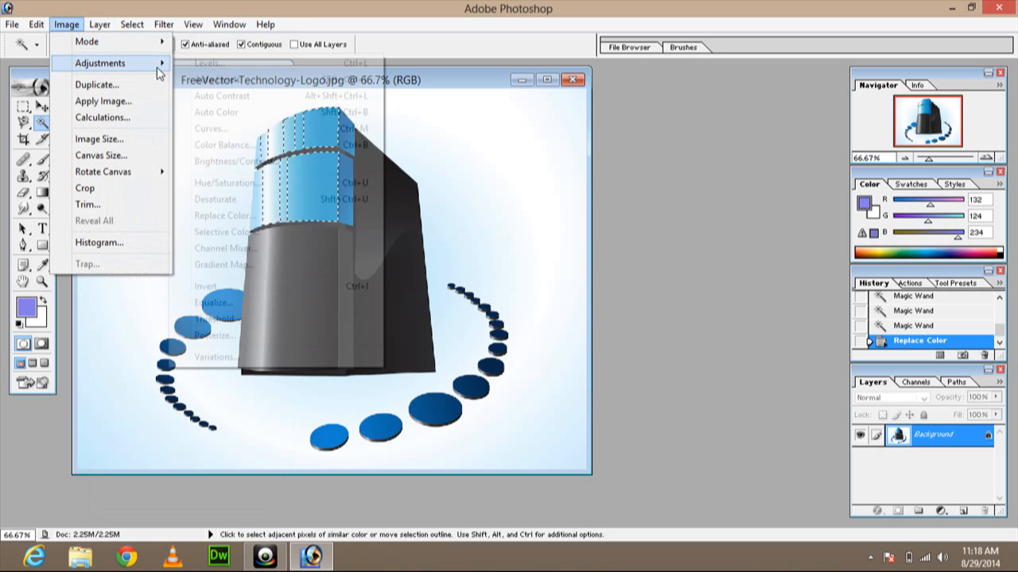
left_click(238, 145)
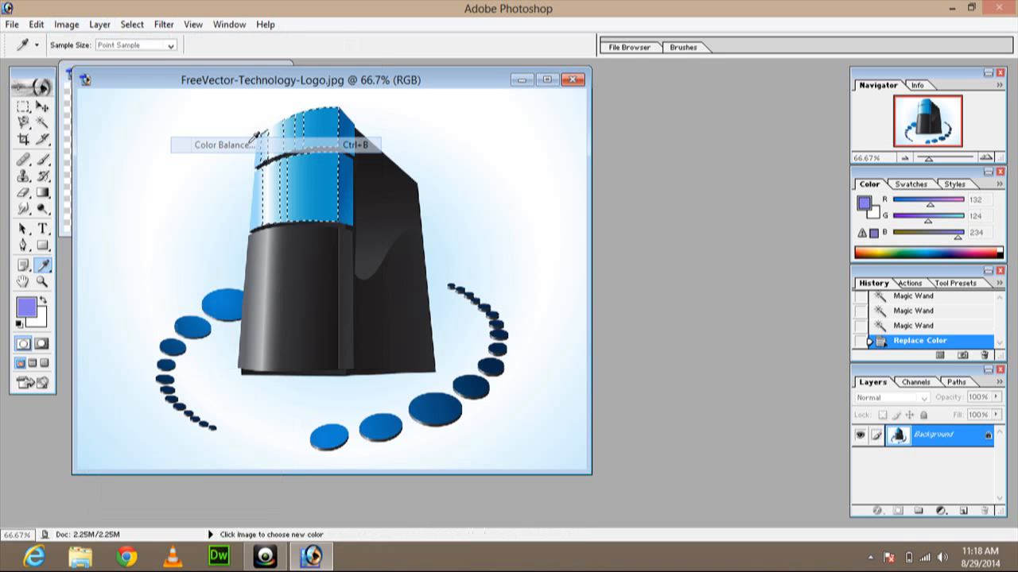
left_click_drag(495, 186, 557, 186)
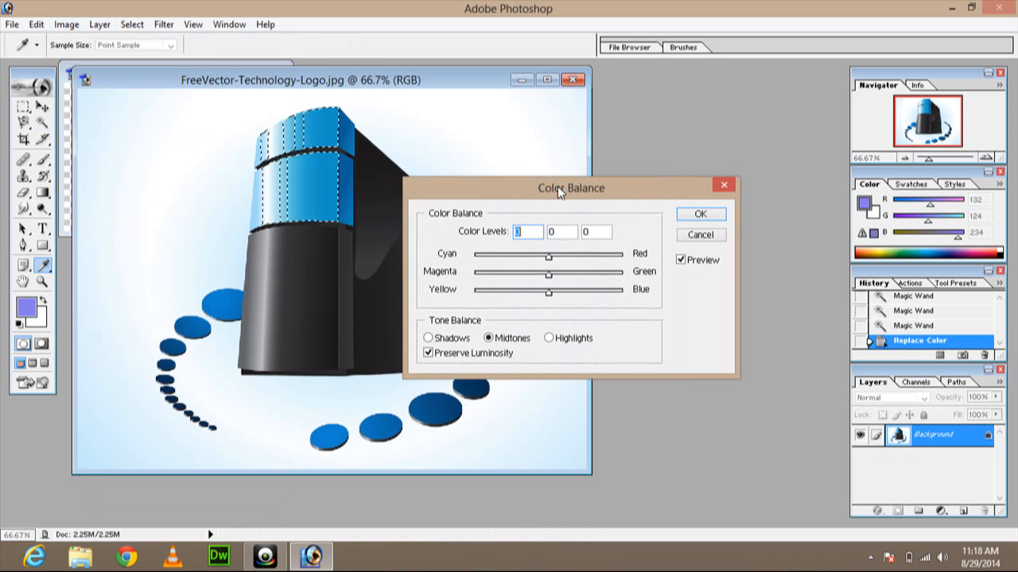
left_click_drag(550, 257, 607, 258)
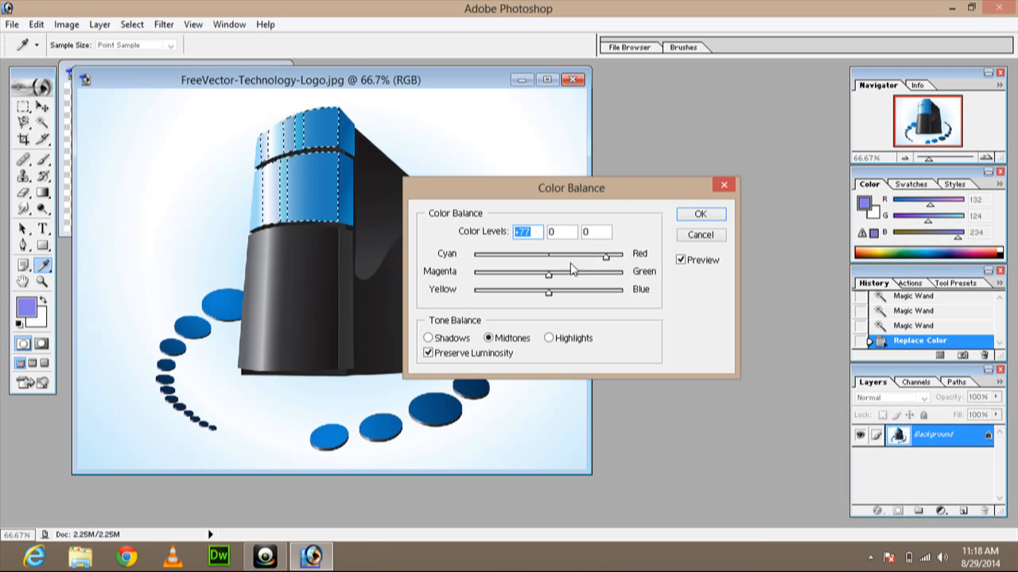
left_click_drag(549, 282, 484, 283)
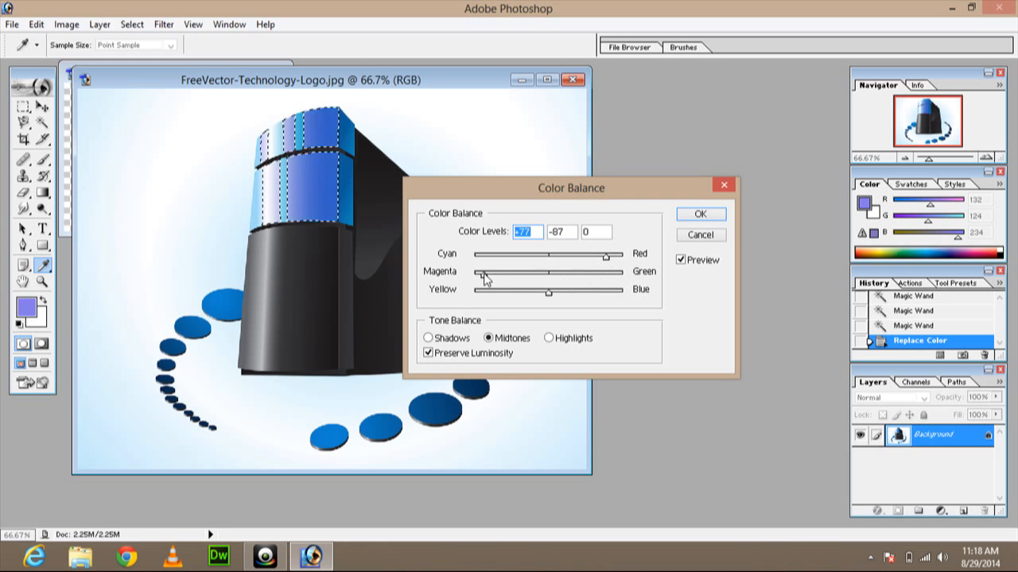
left_click_drag(548, 296, 479, 300)
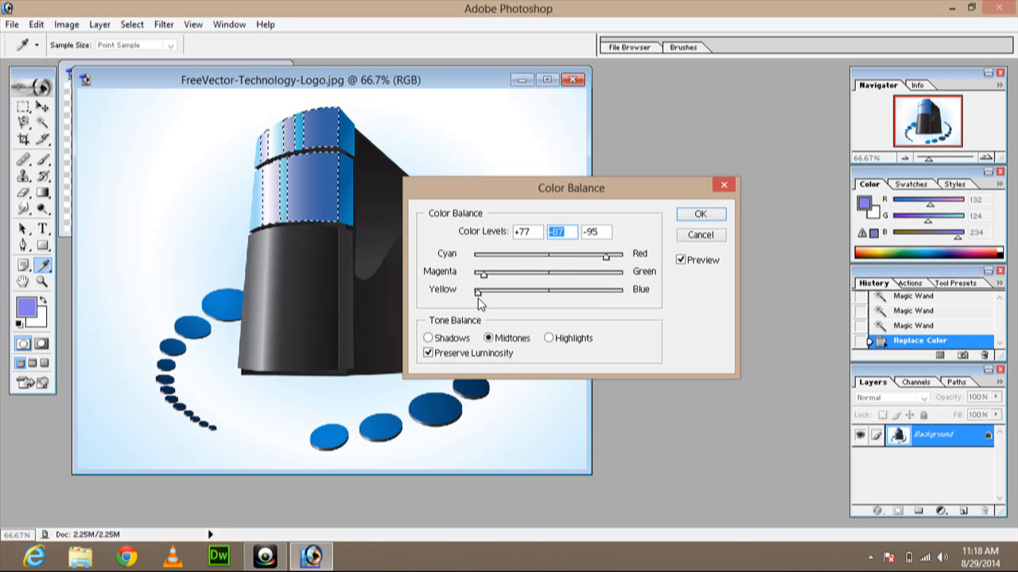
left_click(700, 217)
key("w")
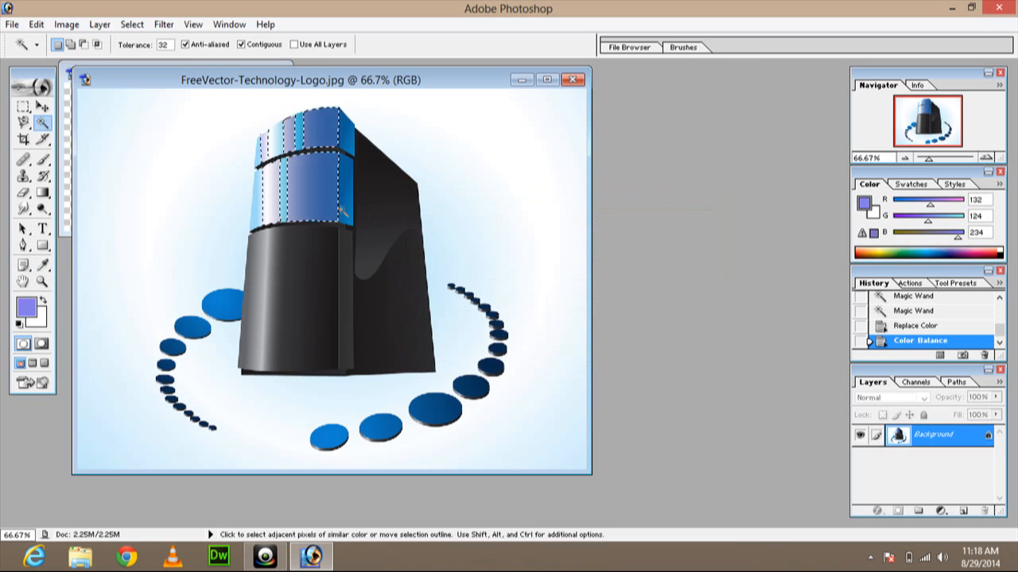
key("ctrl+d")
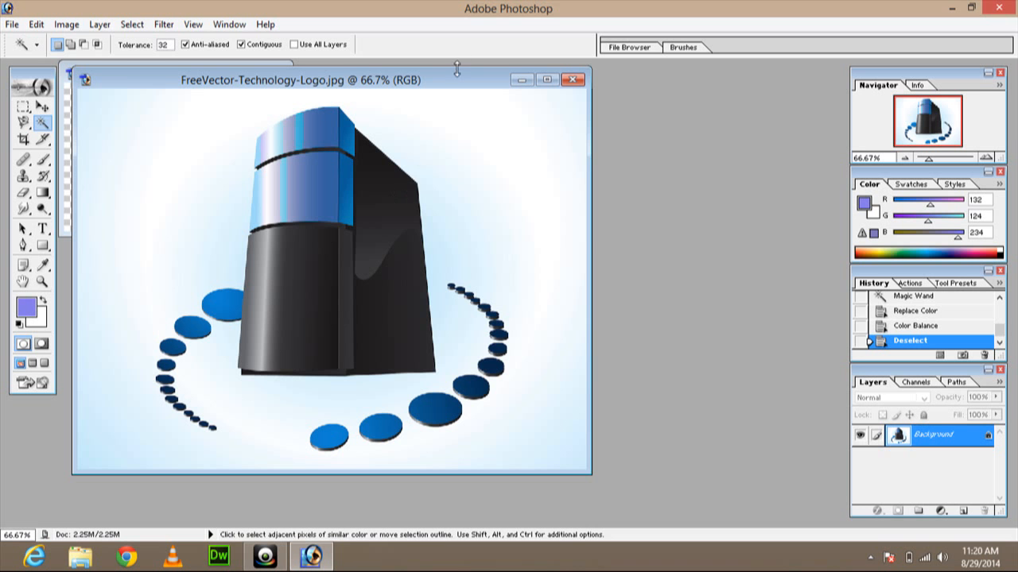
Close FreeVector-Technology-Logo.jpg and the Untitled-1 logo document without saving changes.
left_click(572, 79)
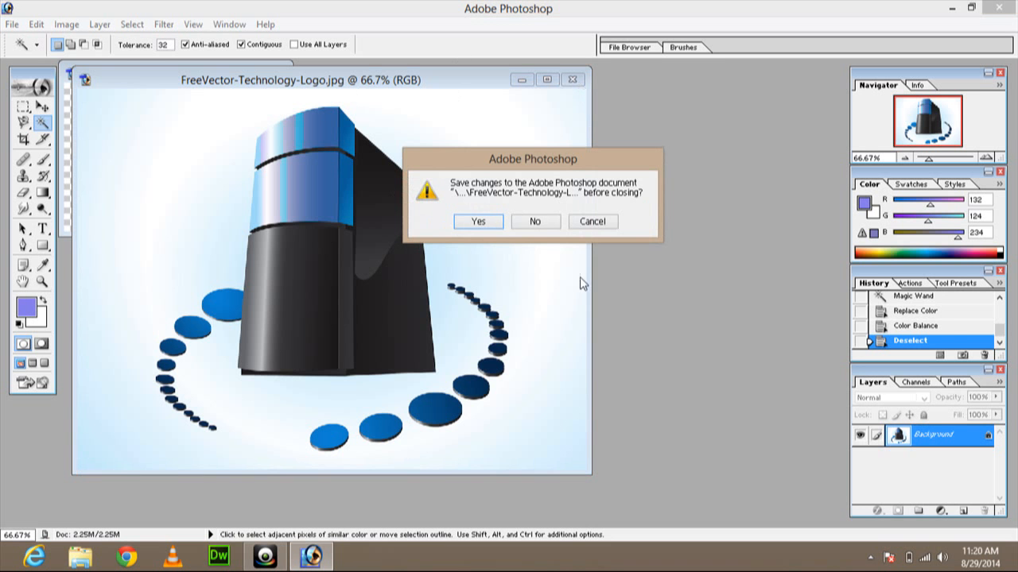
left_click(536, 224)
left_click(280, 75)
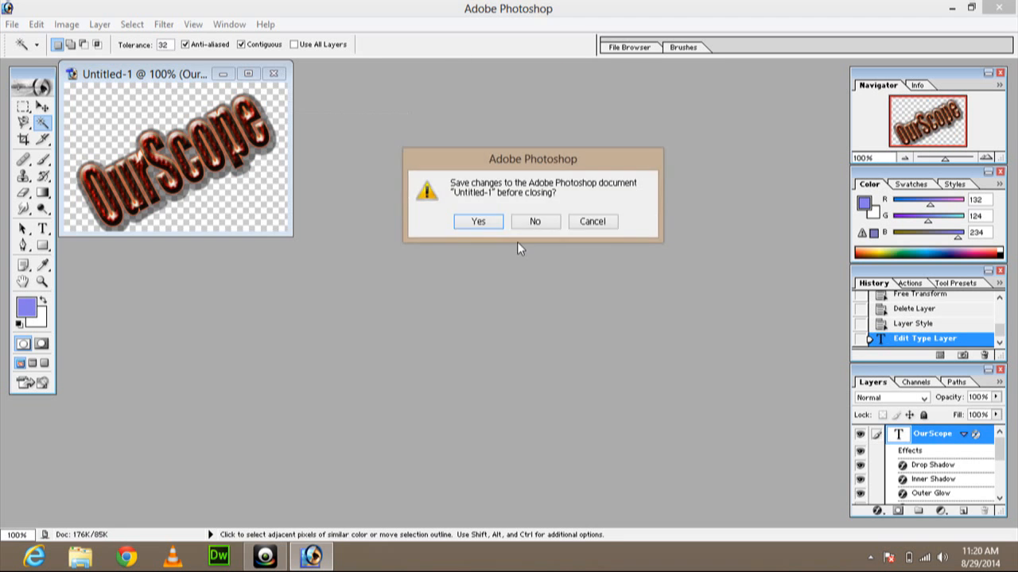
left_click(548, 224)
Switch to File Explorer and open the projects\sample_websites folder on the F: drive.
left_click(79, 557)
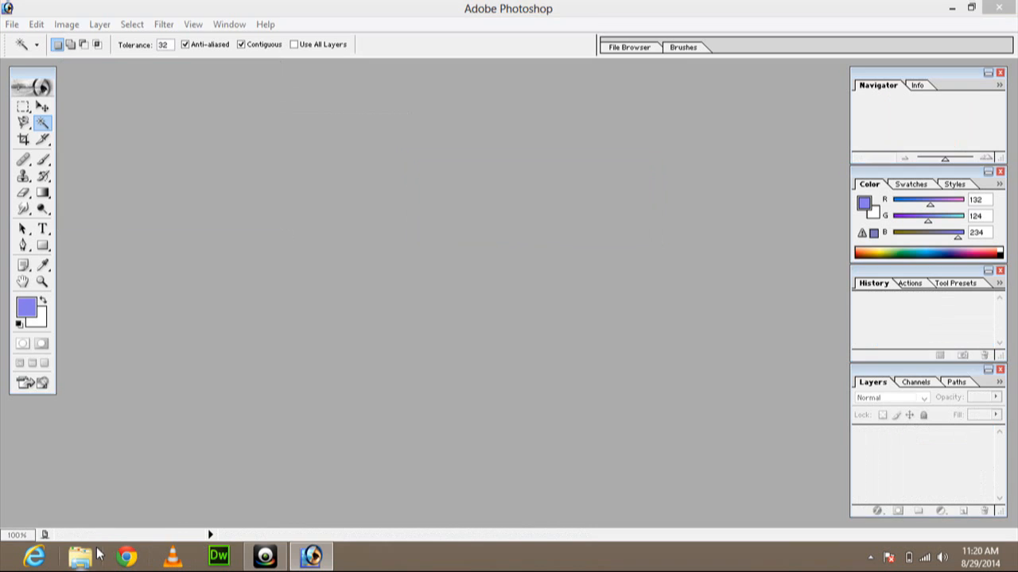
left_click(109, 300)
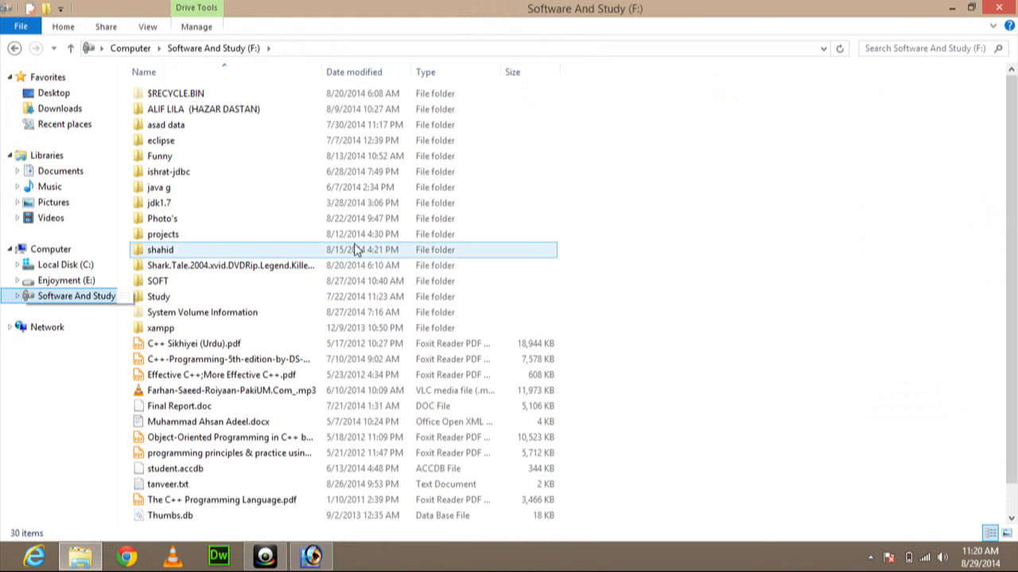
double_click(225, 234)
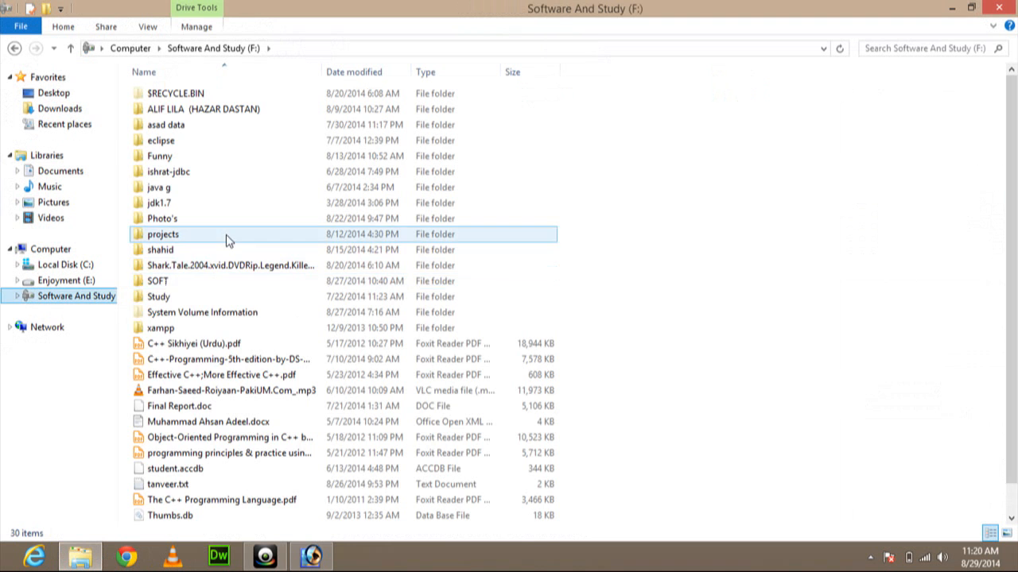
double_click(234, 225)
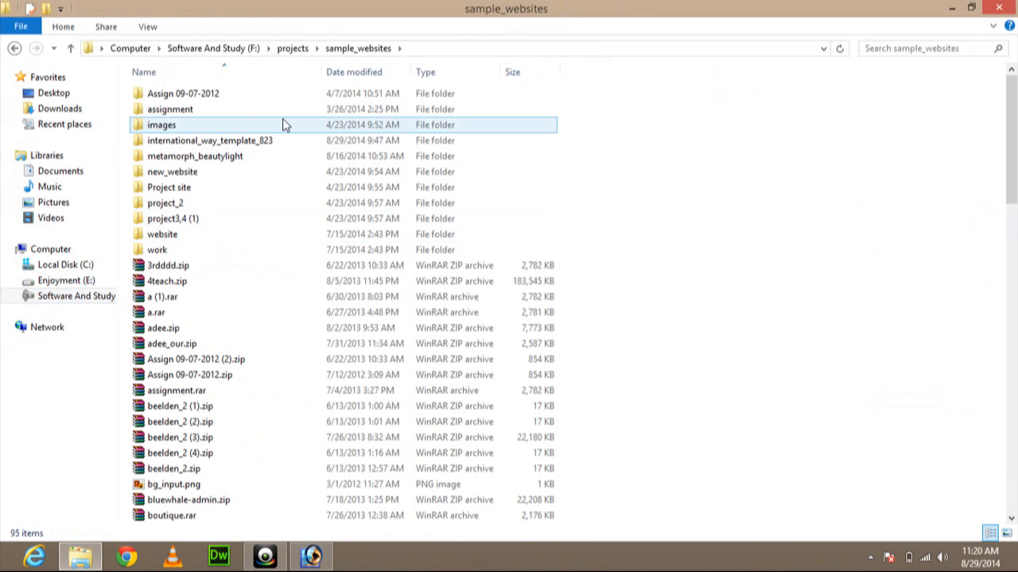
Look through the images and assignment folders inside sample_websites, returning to the parent folder after each.
double_click(285, 125)
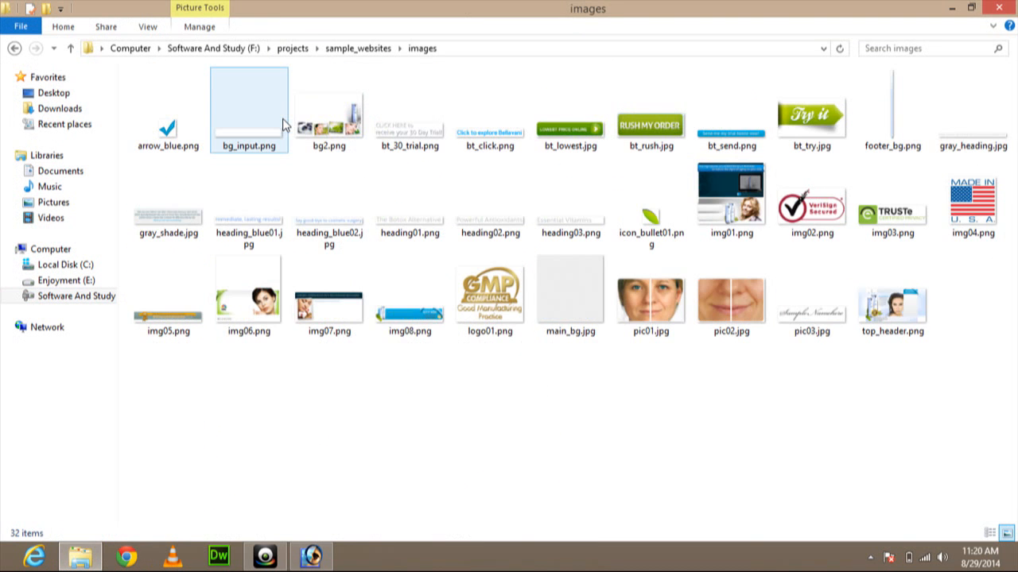
key("BackSpace")
double_click(245, 110)
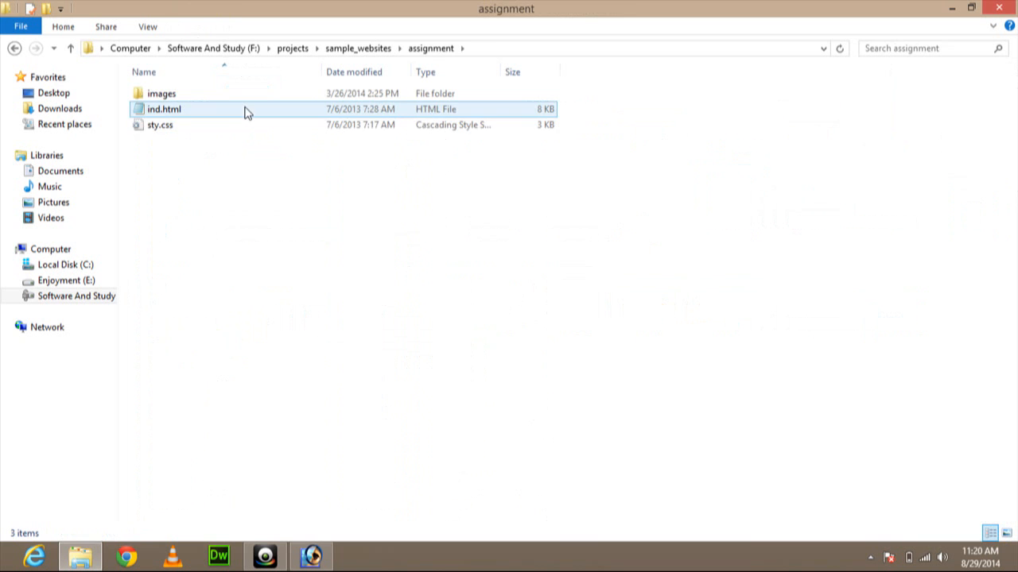
key("BackSpace")
Open font_page.jpg from the Assign 09-07-2012\projects 07-04-14 folder in Photoshop.
double_click(259, 93)
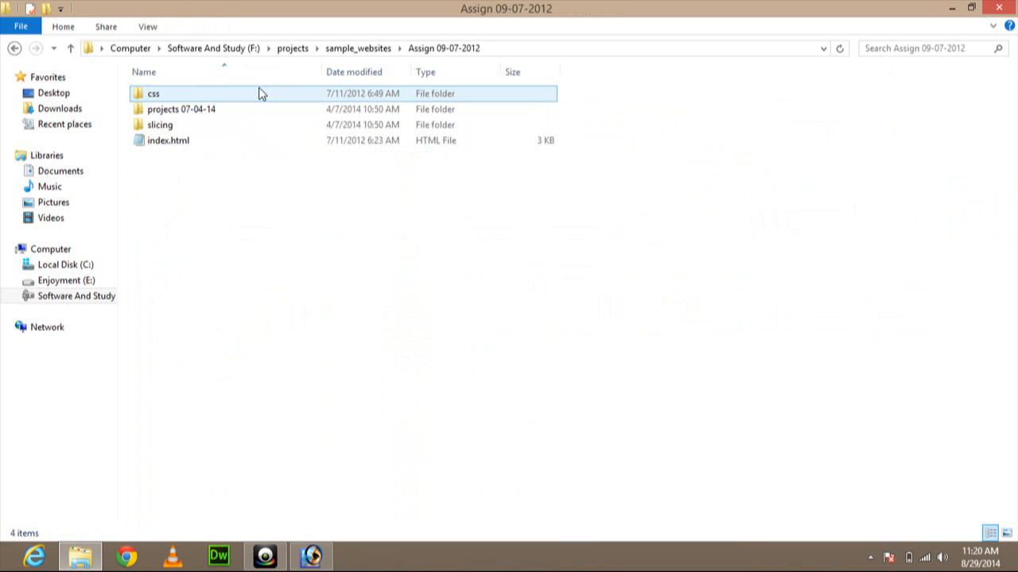
double_click(256, 114)
left_click(489, 111)
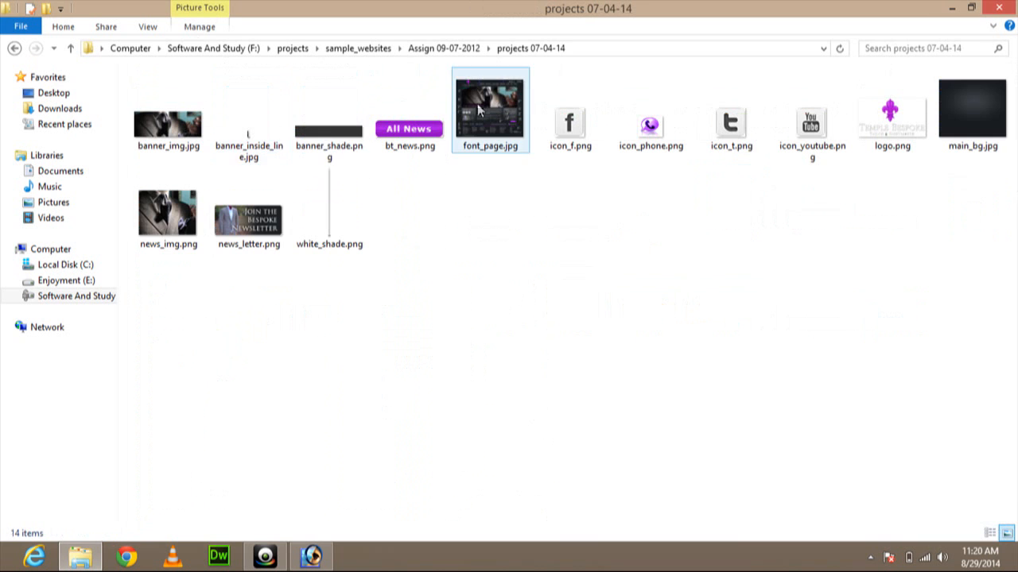
left_click_drag(489, 111, 352, 339)
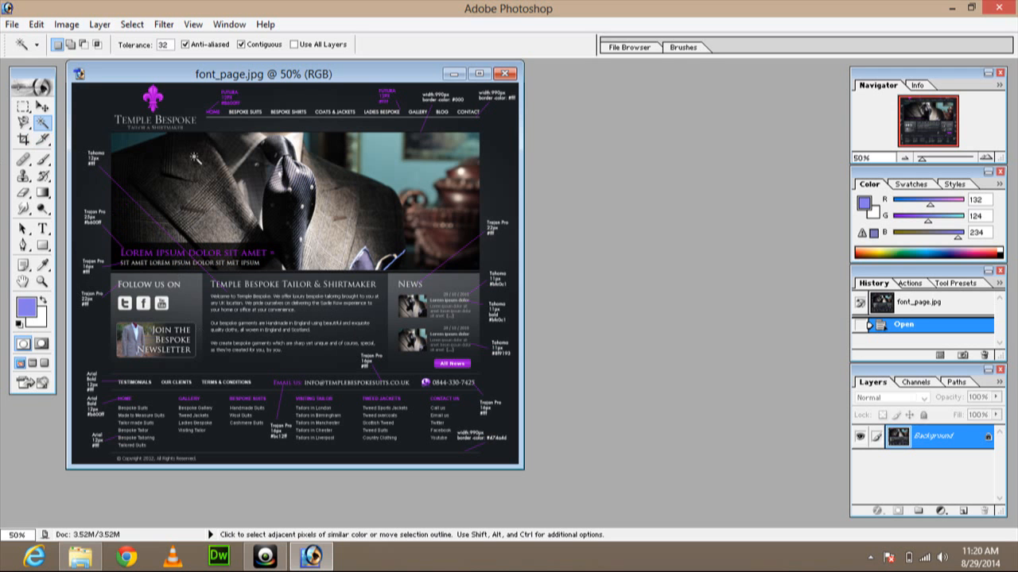
Slice the Temple Bespoke logo and the Home and Bespoke Suits navigation items with the Slice tool.
left_click(44, 139)
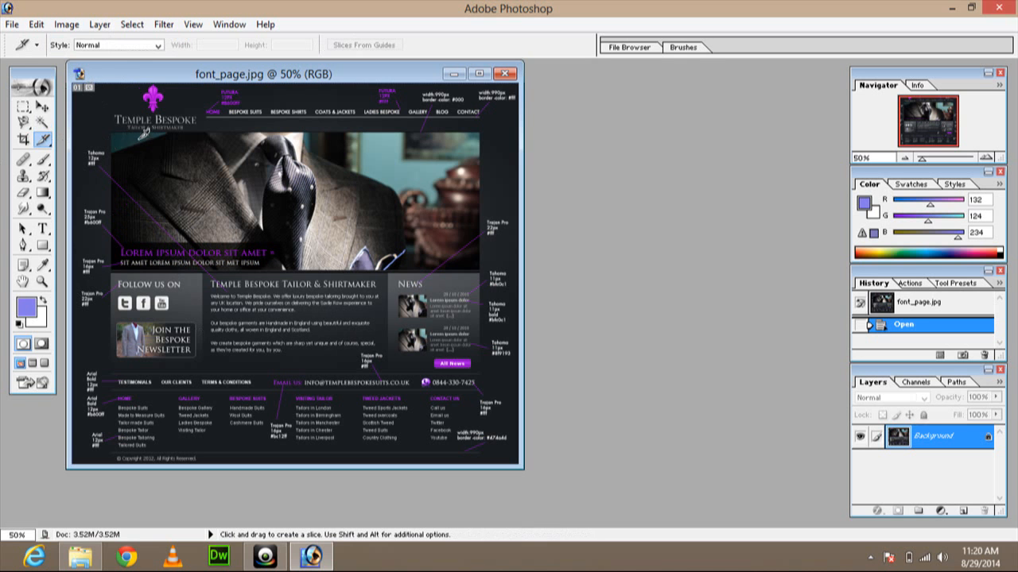
left_click_drag(109, 83, 200, 132)
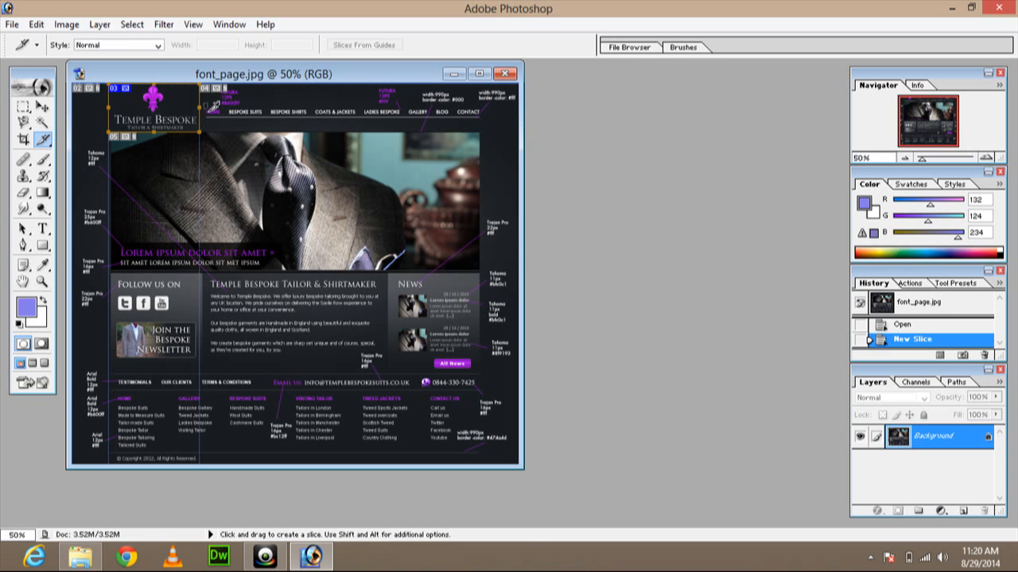
left_click_drag(205, 102, 265, 119)
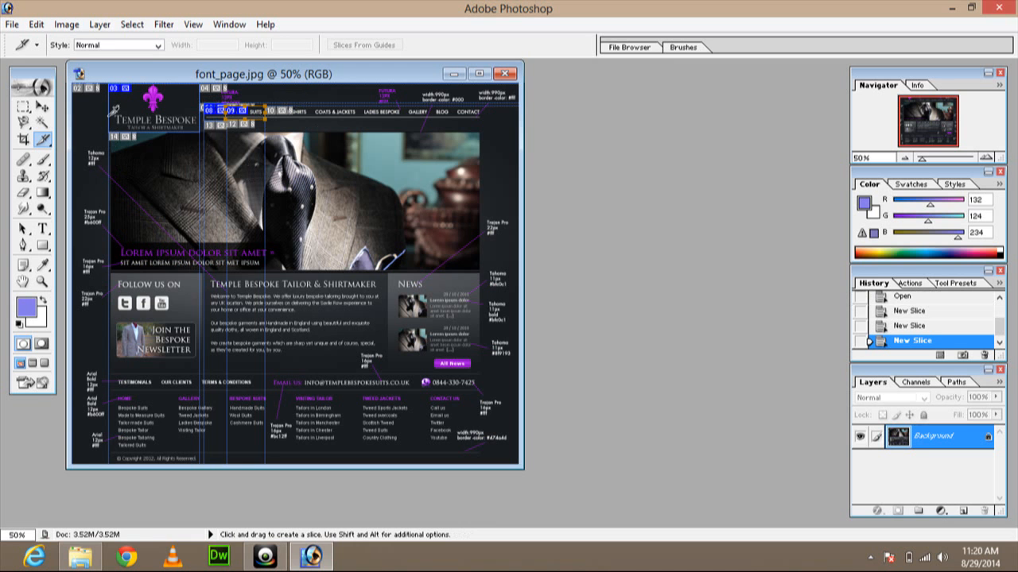
Slice the large suit banner, the News box and the Follow Us On box with its newsletter image.
left_click_drag(110, 132, 481, 269)
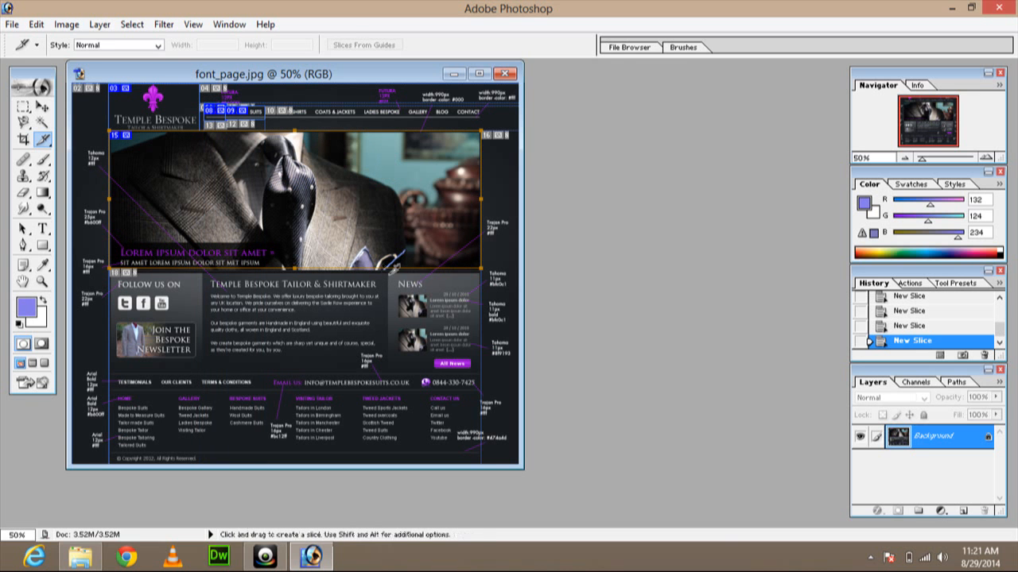
left_click_drag(389, 275, 480, 375)
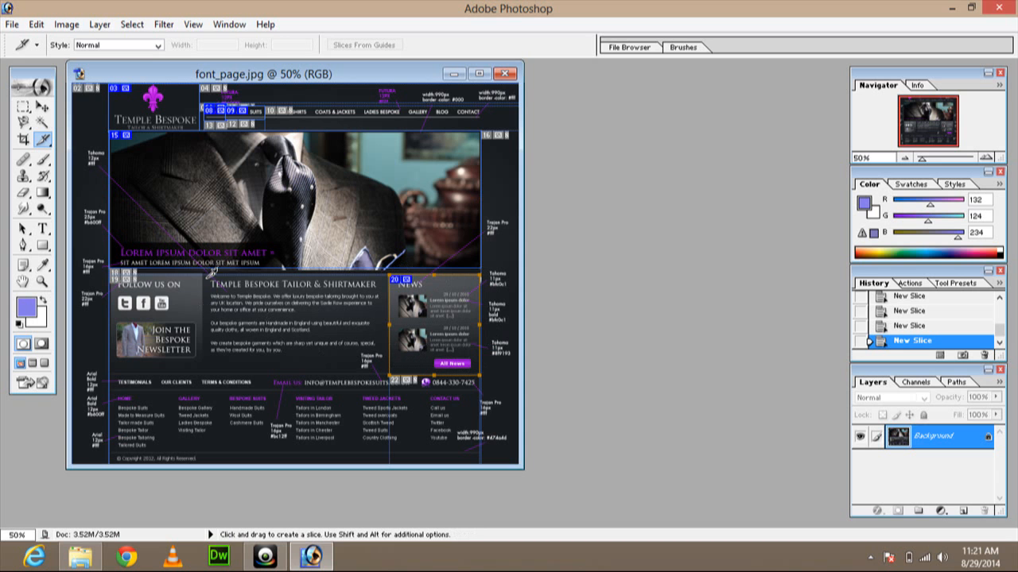
left_click_drag(209, 275, 110, 372)
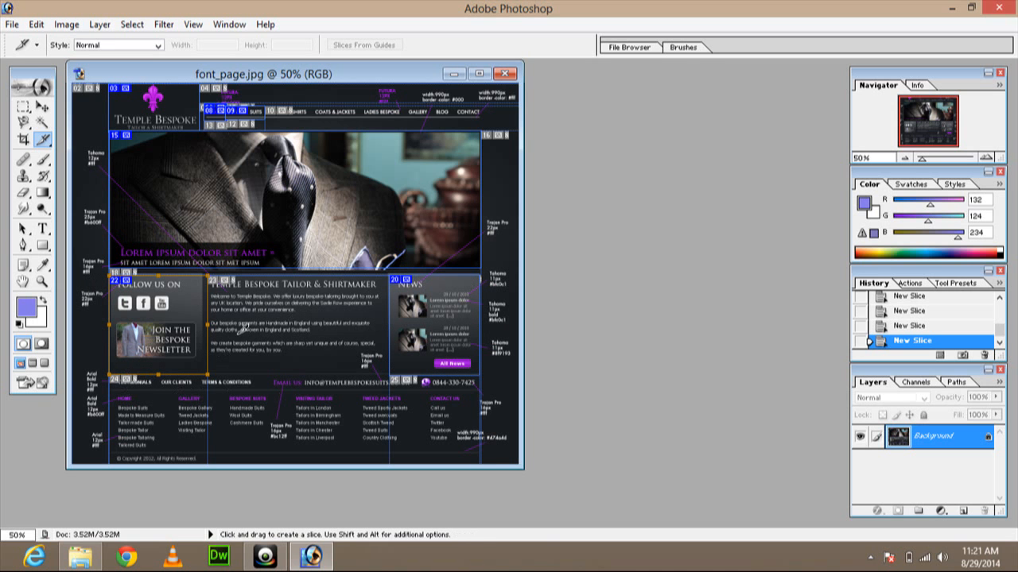
Bring the sliced page into Save For Web and start saving it with the GIF settings.
left_click(12, 25)
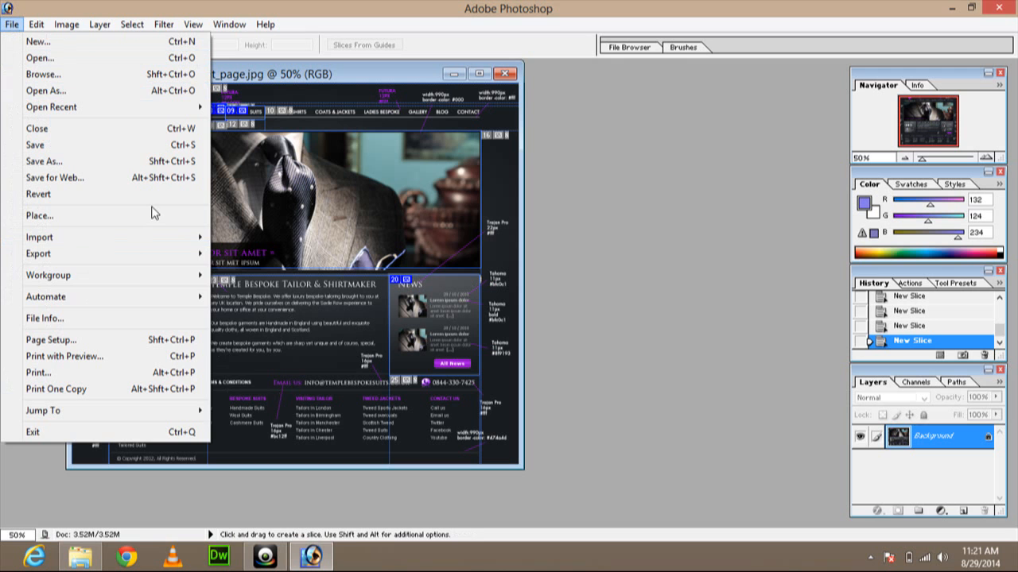
mouse_move(152, 253)
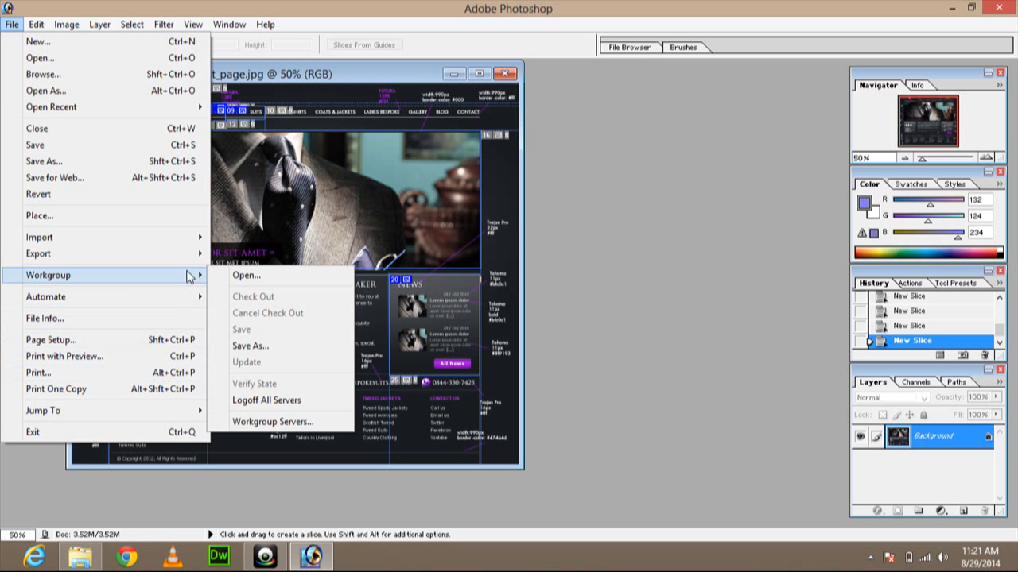
mouse_move(180, 302)
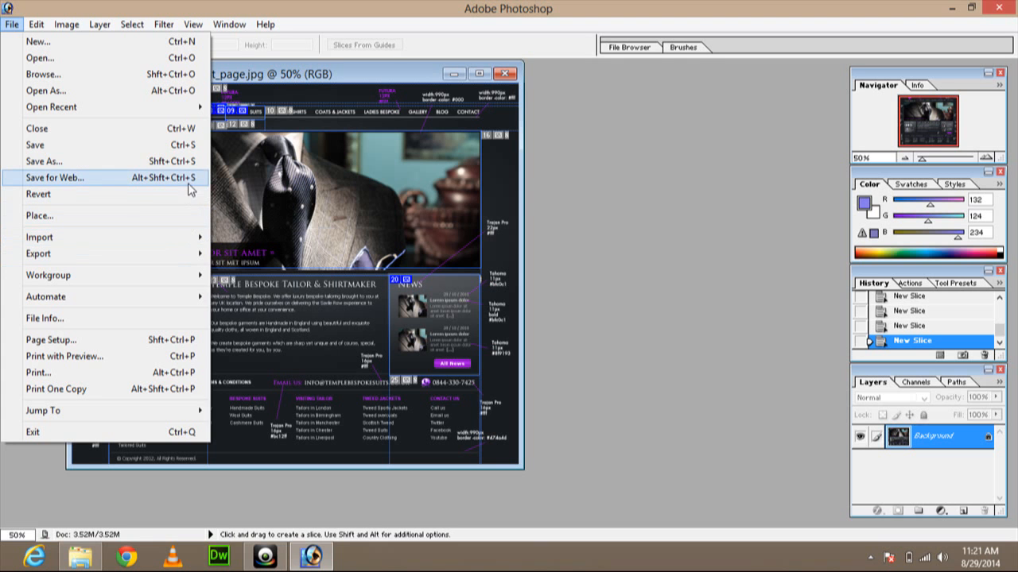
left_click(98, 177)
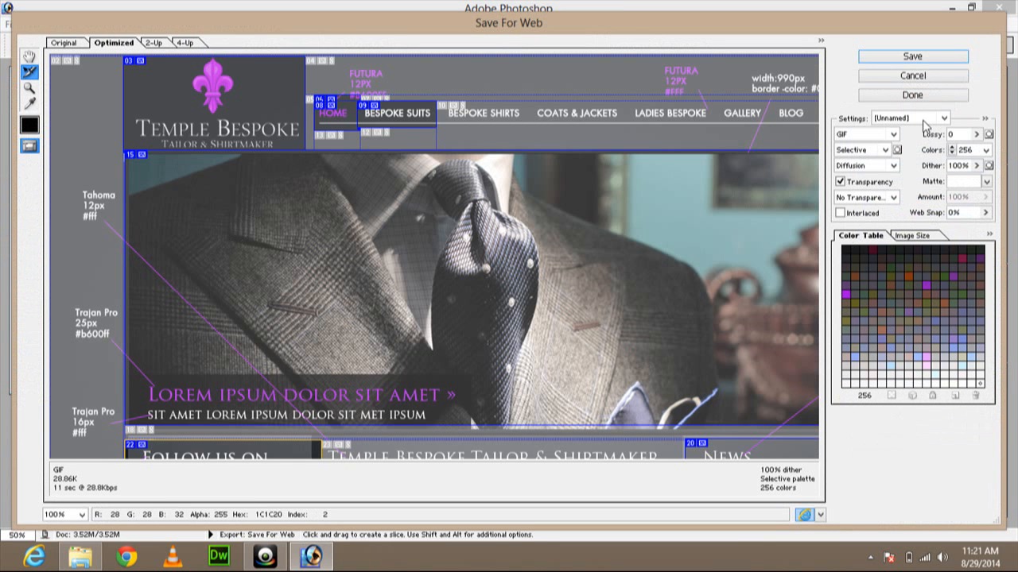
left_click(932, 62)
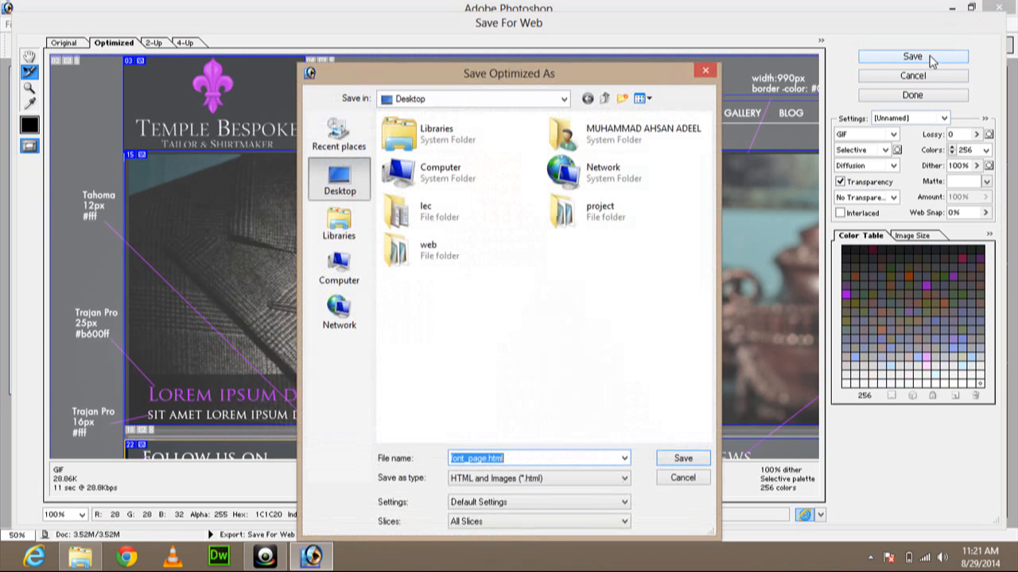
Create a desktop folder named new and save all slices there as font_page.html in HTML and Images format.
right_click(521, 327)
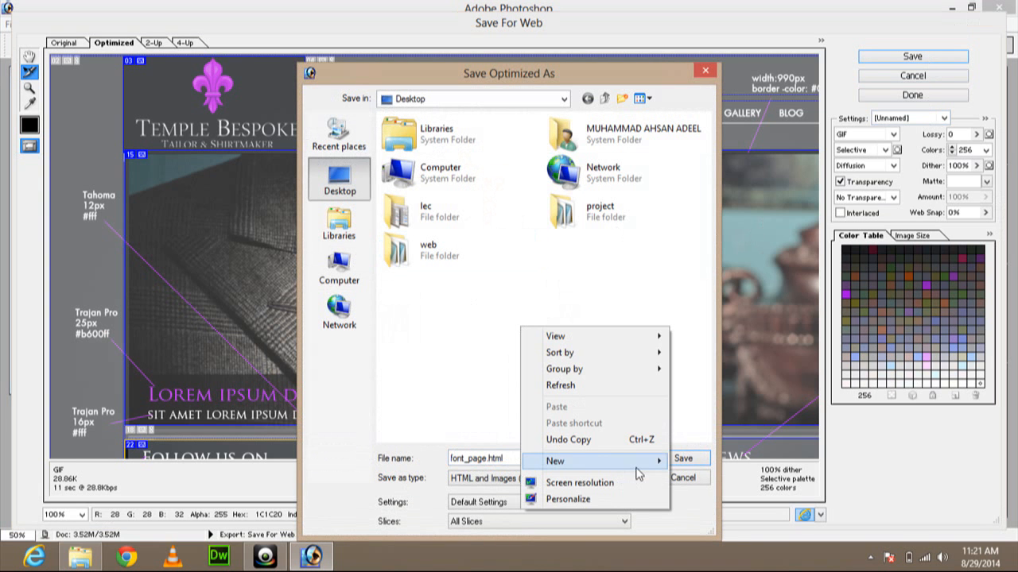
mouse_move(637, 474)
left_click(721, 296)
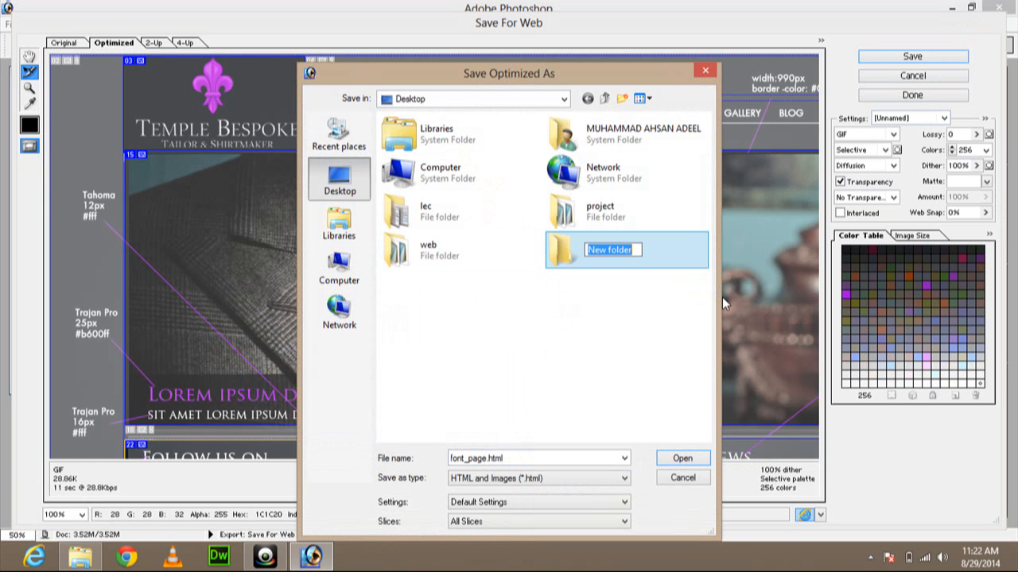
type("new")
key("Return")
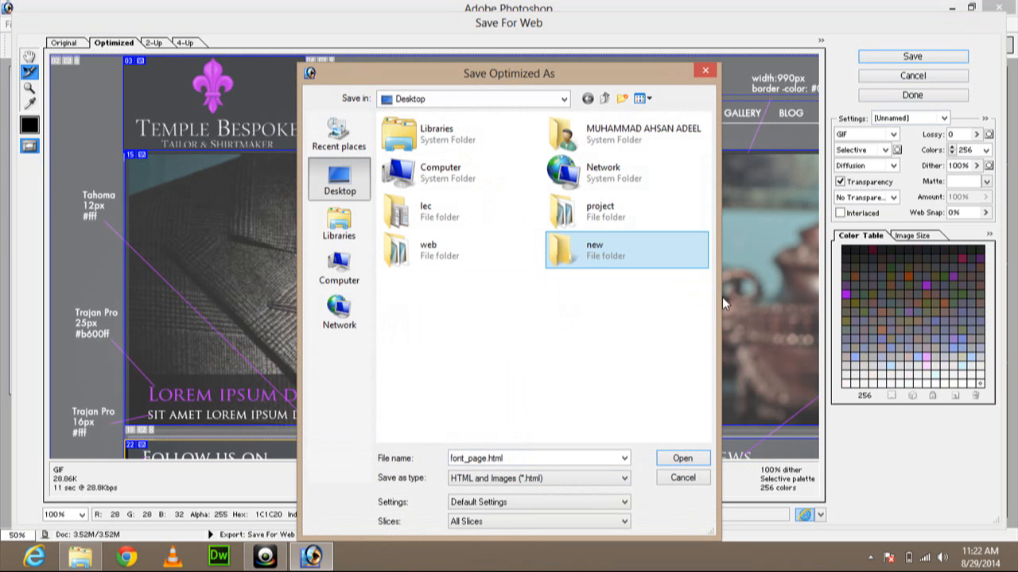
double_click(647, 265)
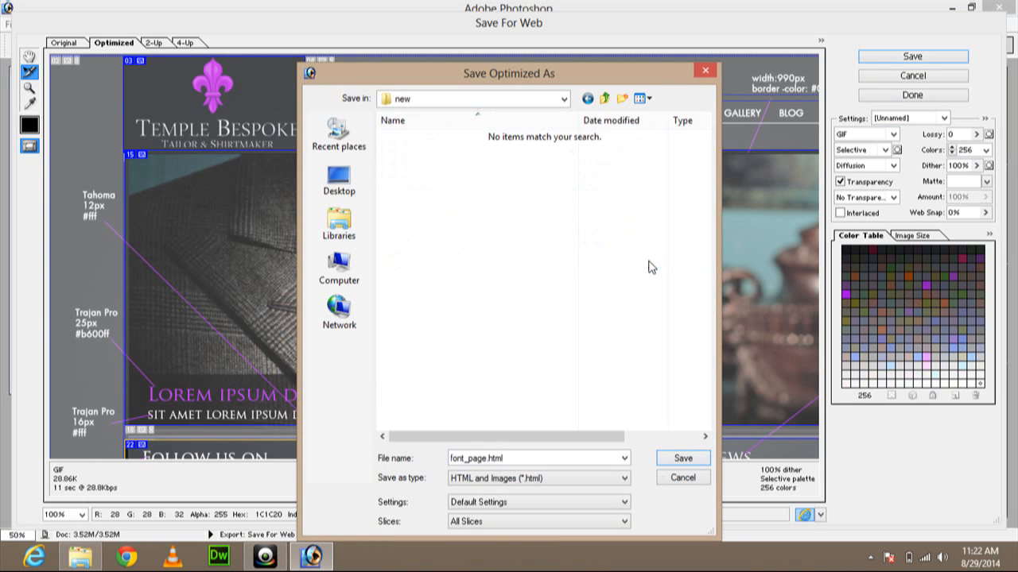
left_click(682, 458)
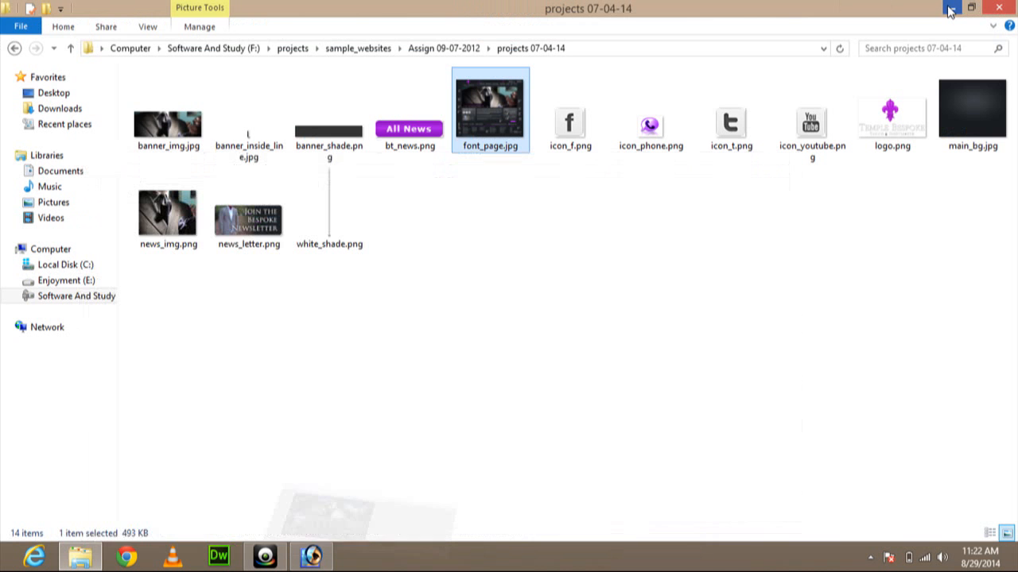
Open the exported font_page.html from the desktop's new folder in Google Chrome.
left_click(951, 8)
left_click(950, 8)
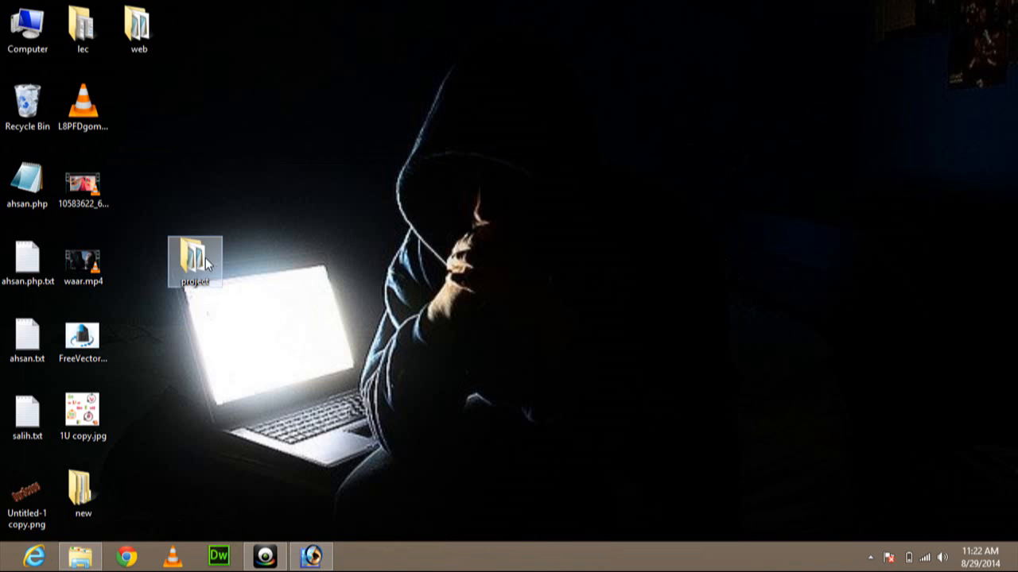
double_click(86, 489)
left_click(304, 111)
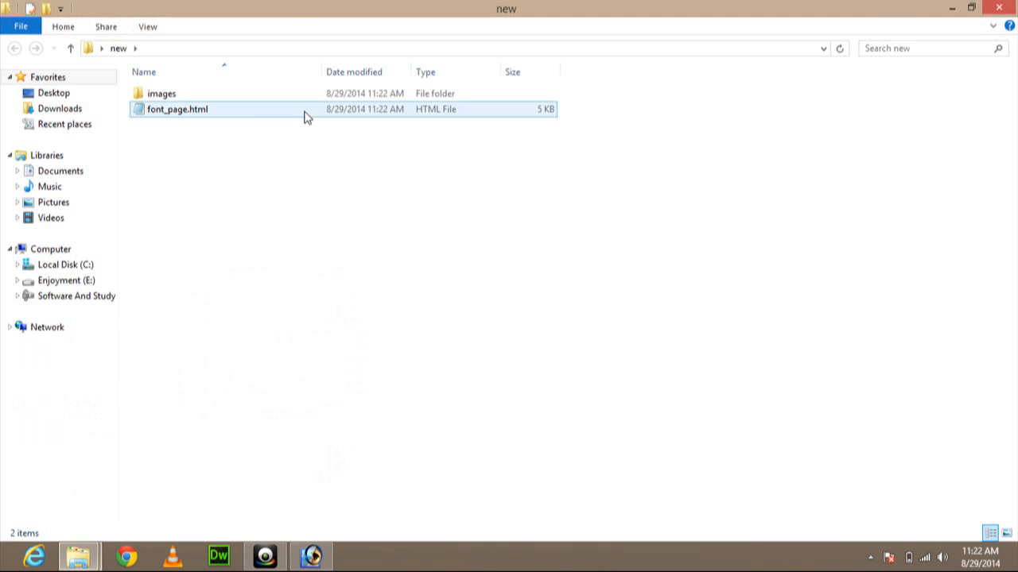
right_click(204, 121)
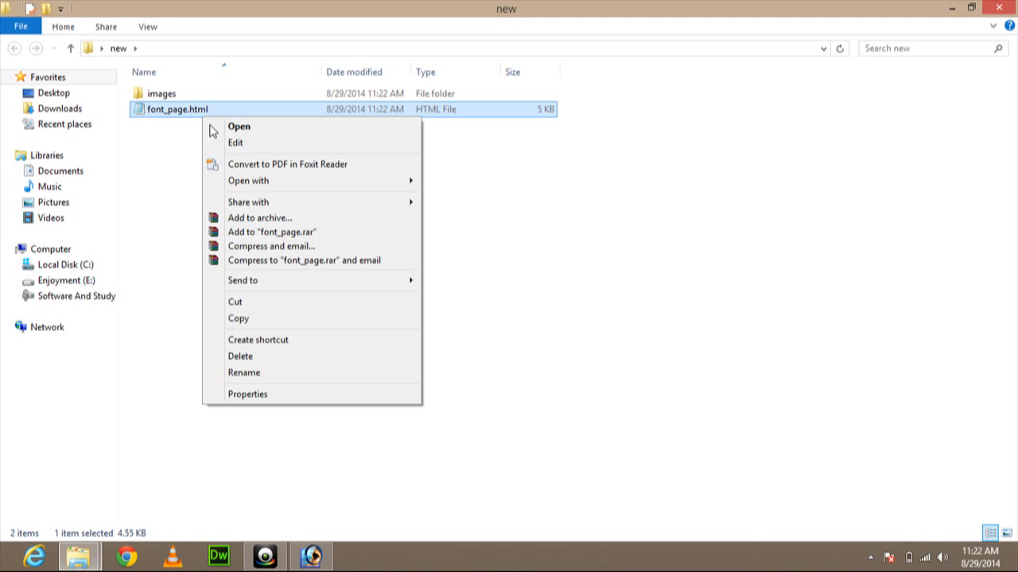
mouse_move(370, 182)
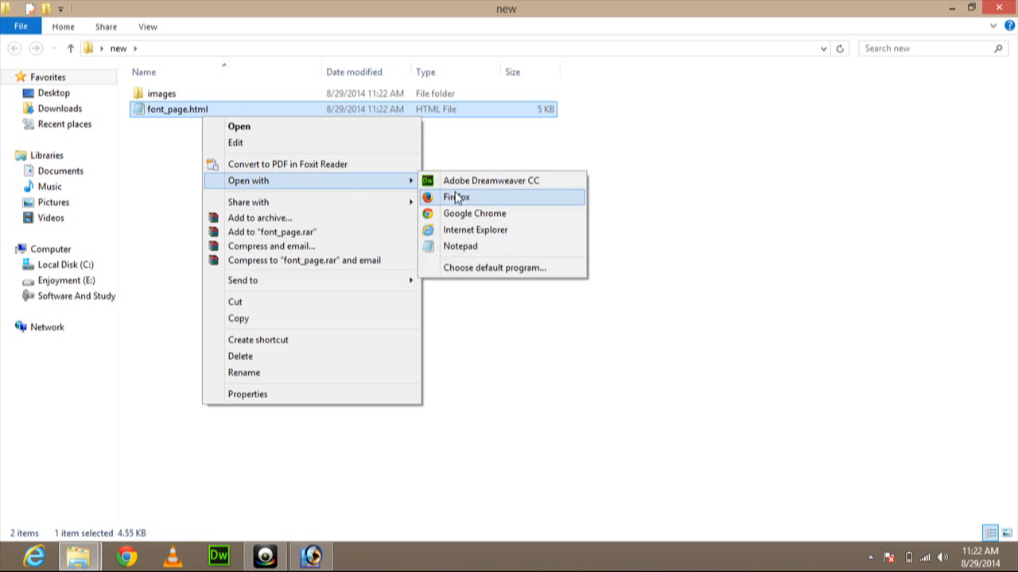
left_click(493, 215)
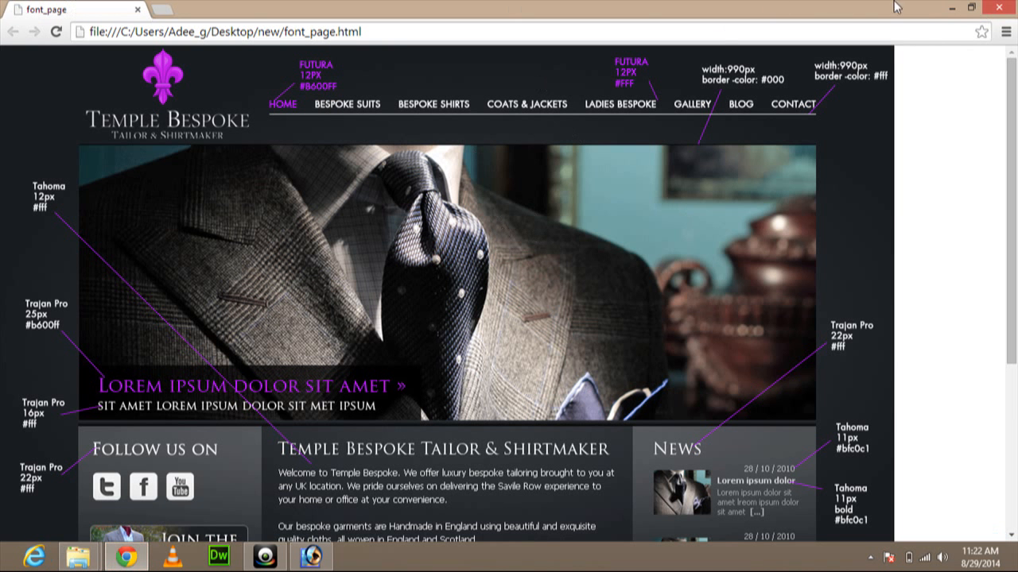
Examine the exported slice images in the new folder's images subfolder, and return to the projects 07-04-14 folder window.
left_click(951, 8)
double_click(176, 93)
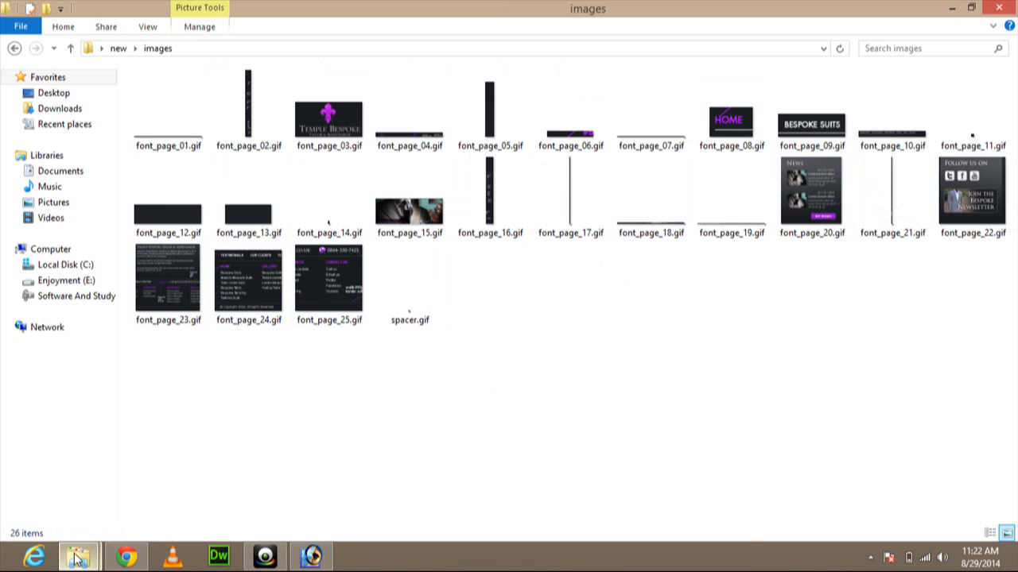
mouse_move(77, 559)
left_click(120, 482)
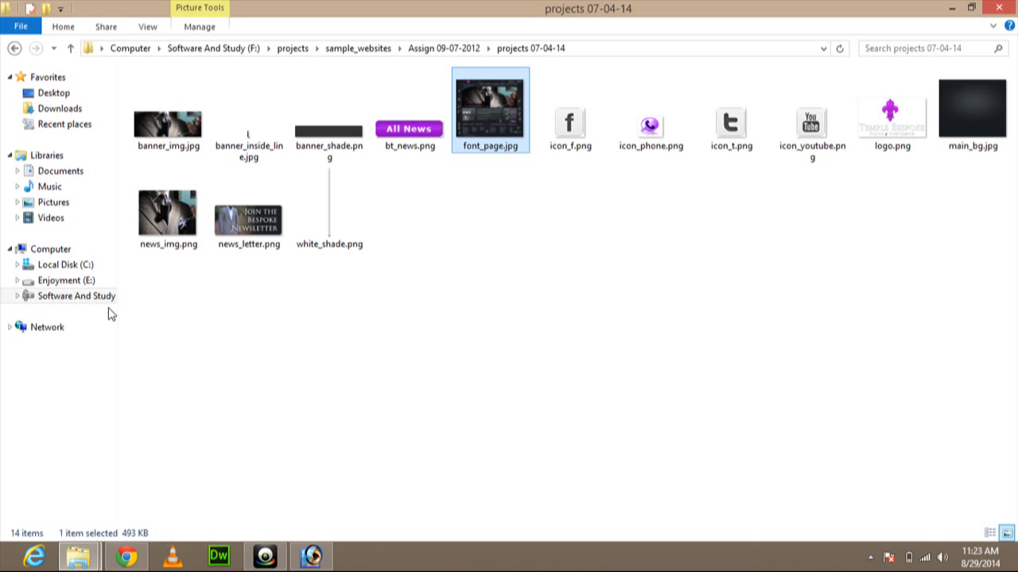
left_click(265, 556)
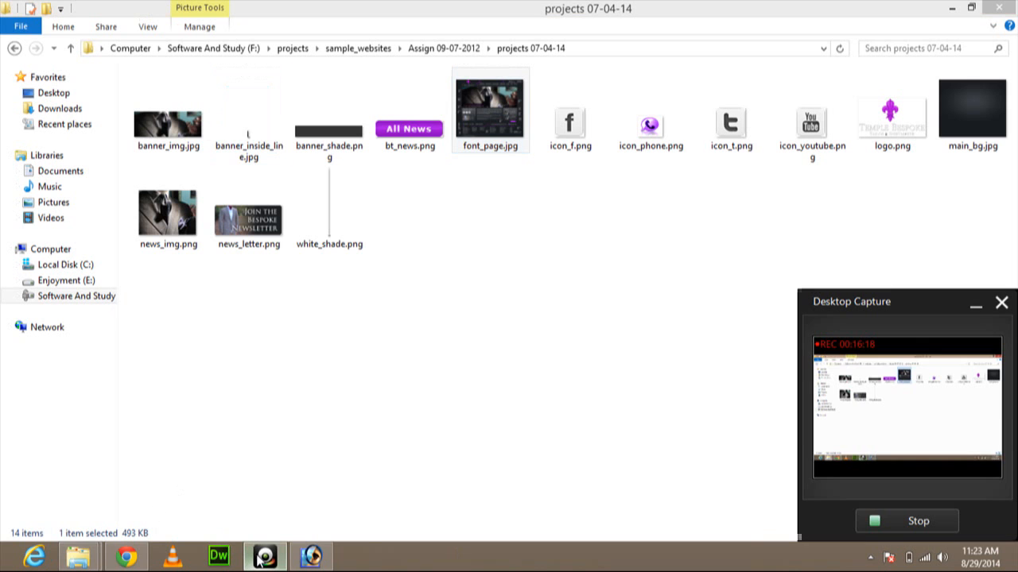